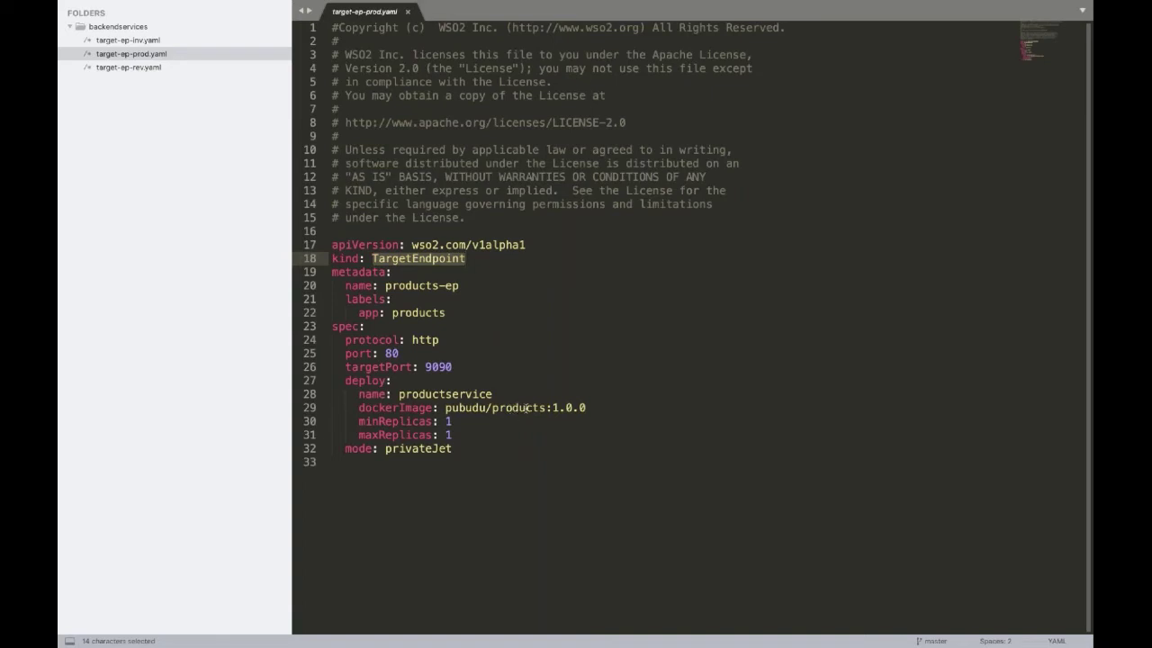
Step: Apply target-ep-prod.yaml with kubectl to create the products-ep target endpoint
key("ctrl+Right")
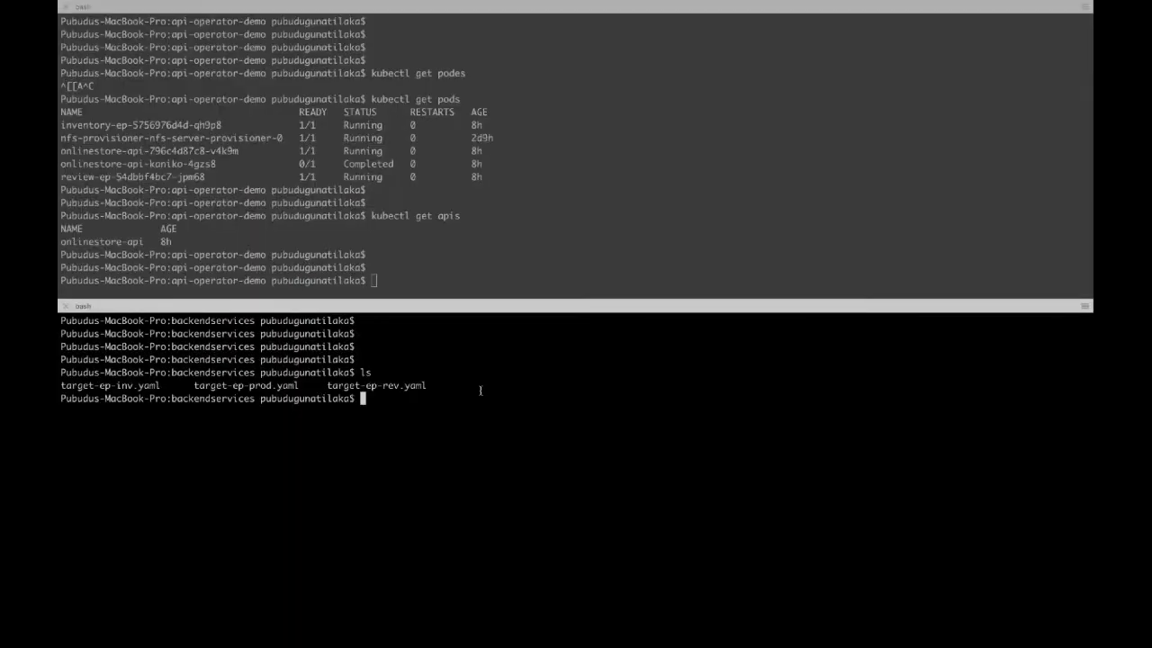
type("kubectl apply -f t")
key("Tab")
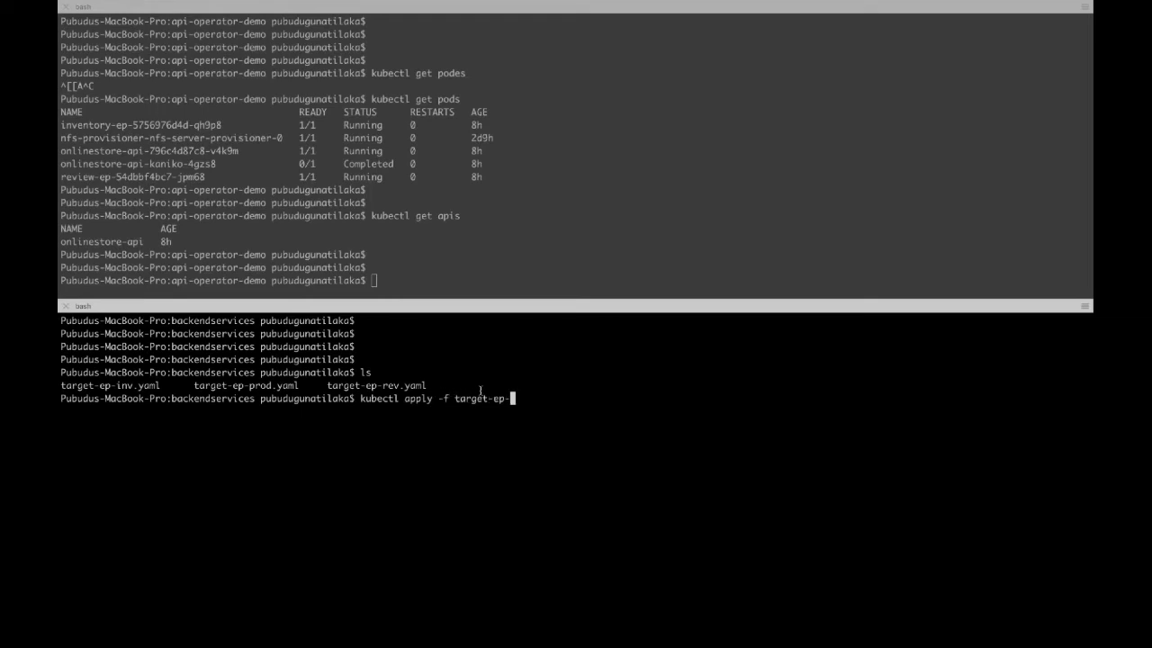
type("p")
key("Tab")
key("Return")
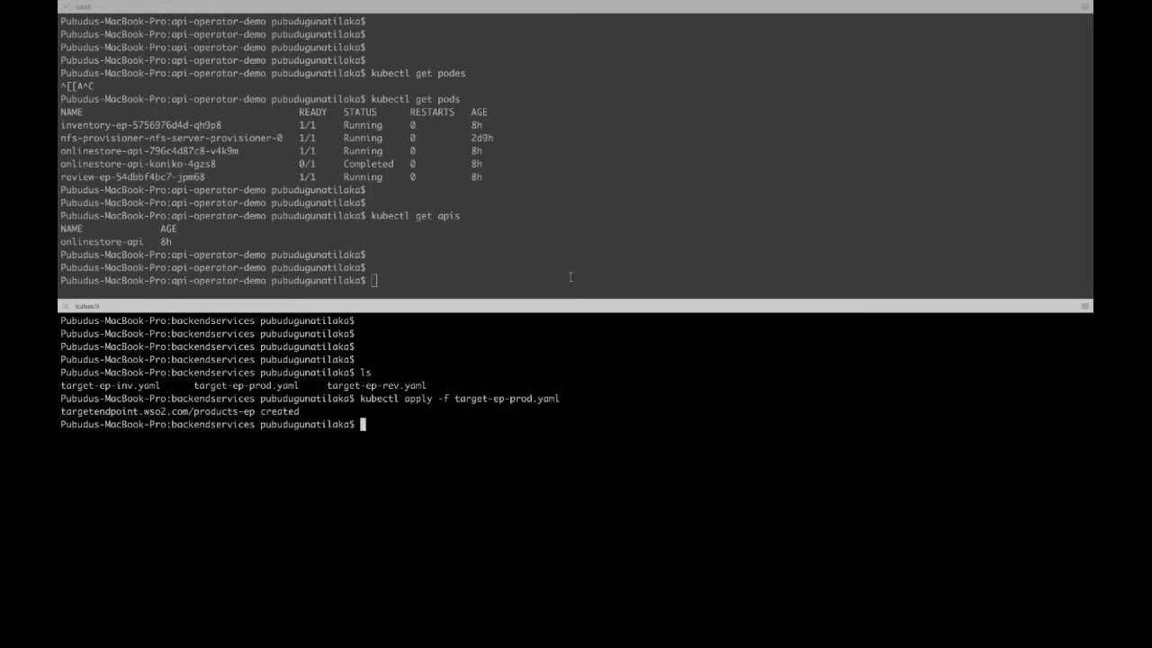
Step: List the cluster pods and confirm the new products-ep pod is running 1/1
left_click(585, 248)
key("Return")
key("Return")
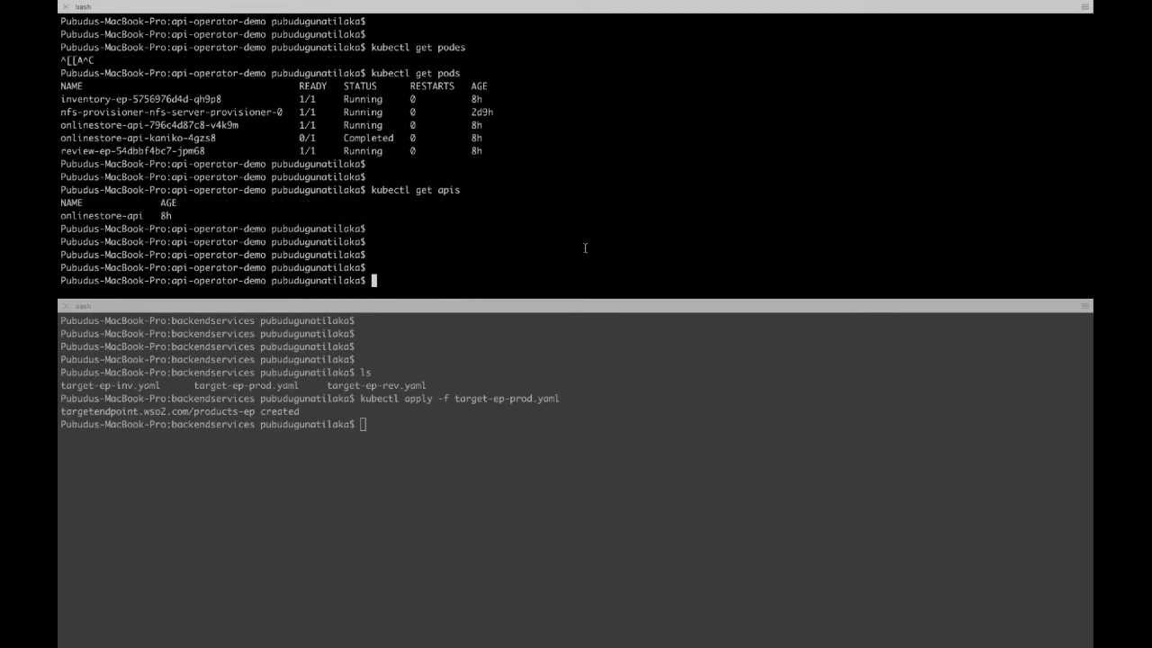
key("Up")
key("Up")
key("Return")
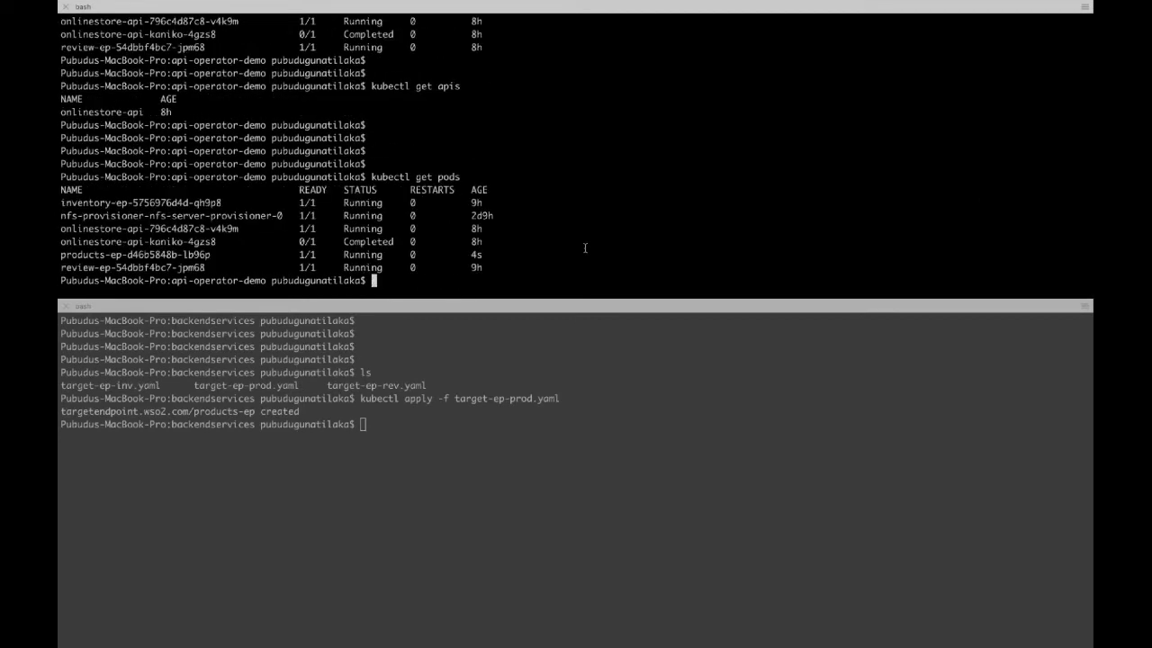
key("Return")
key("Return")
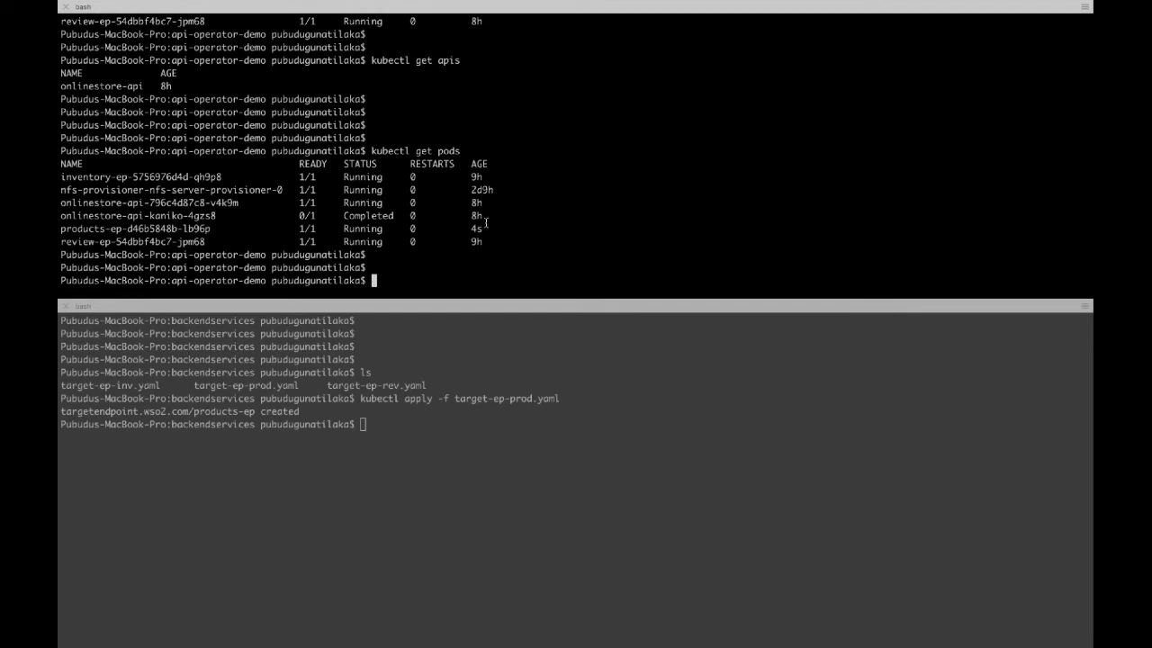
left_click_drag(488, 225, 60, 228)
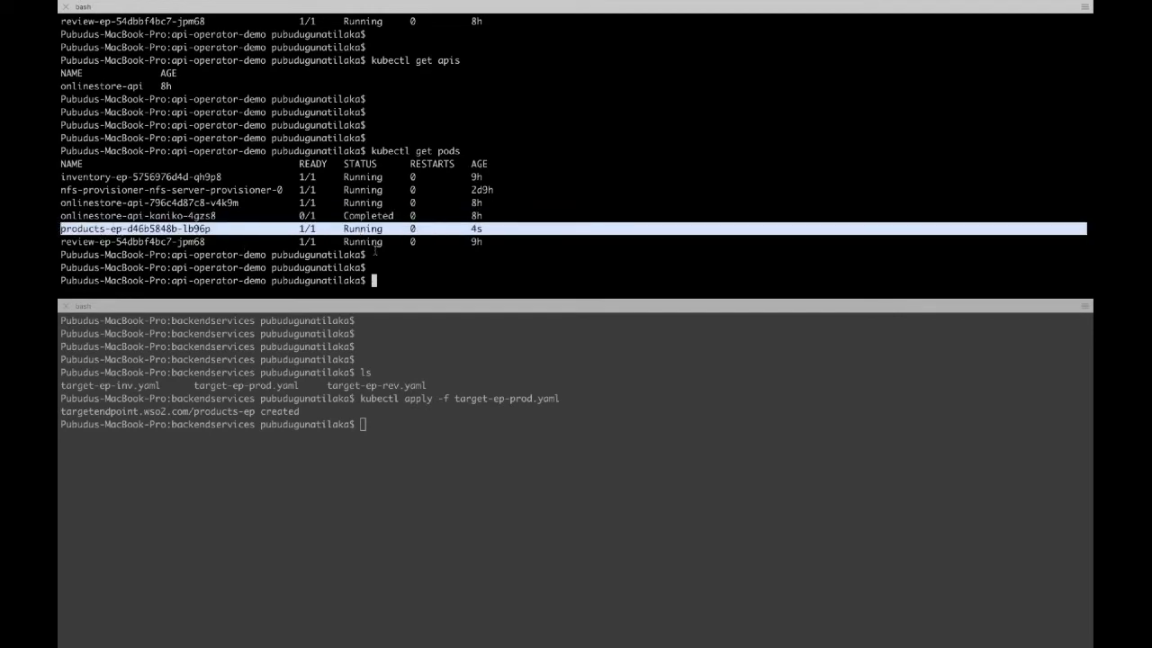
key("ctrl+Left")
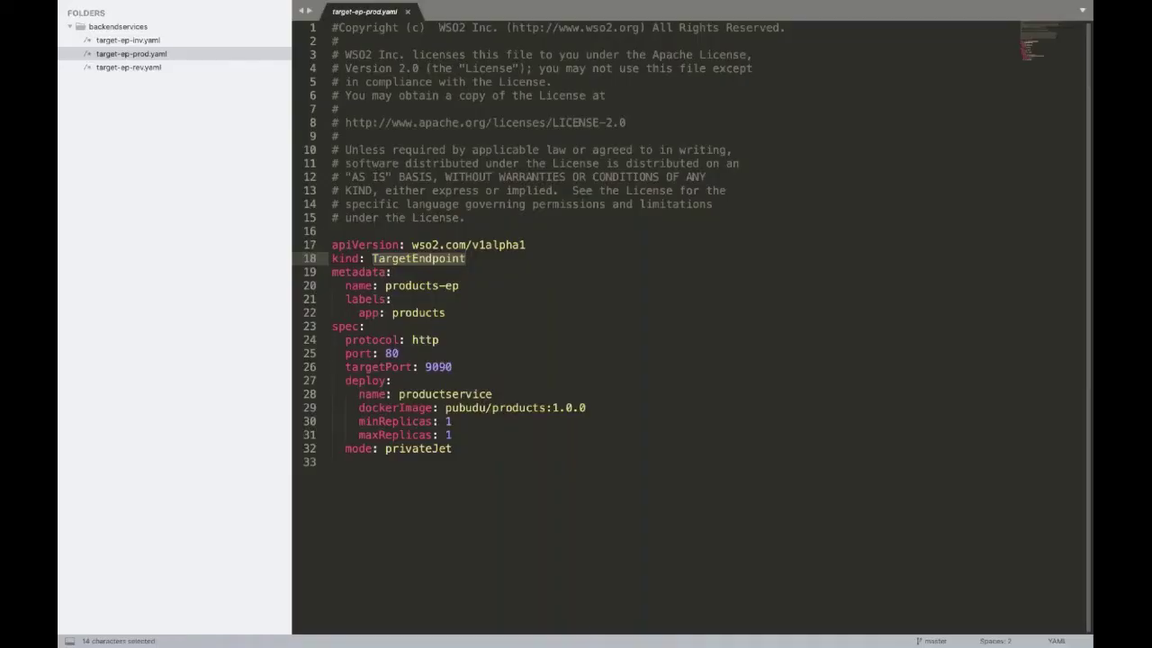
Step: In the Publisher's APIs list, start designing a new REST API
key("ctrl+Right")
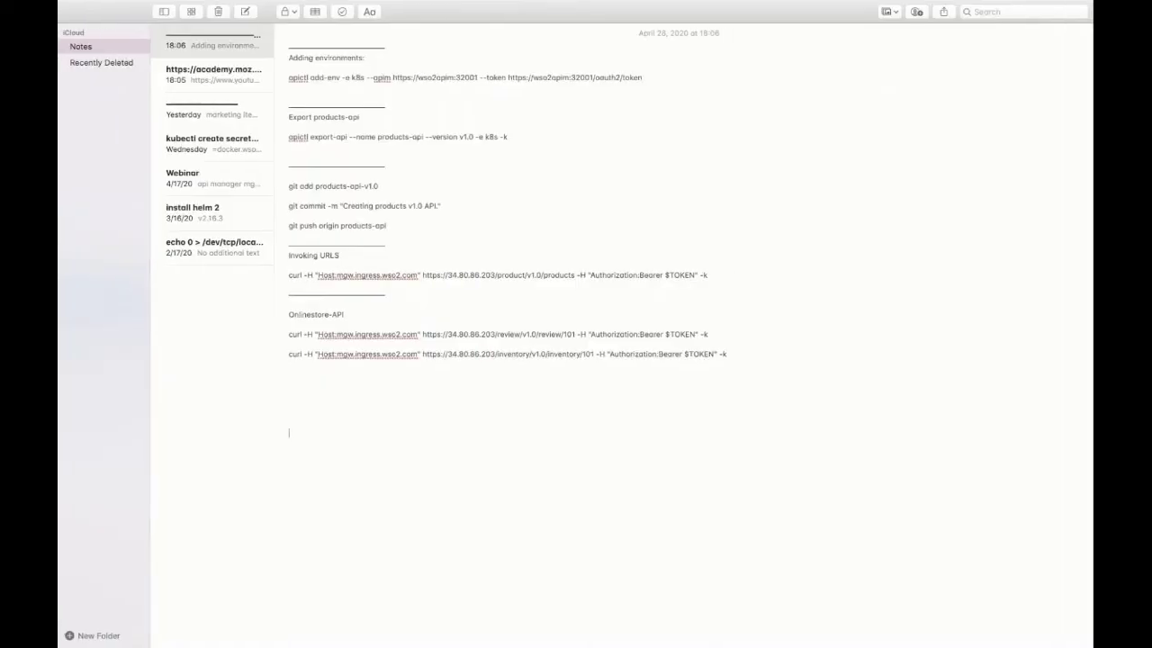
key("ctrl+Up")
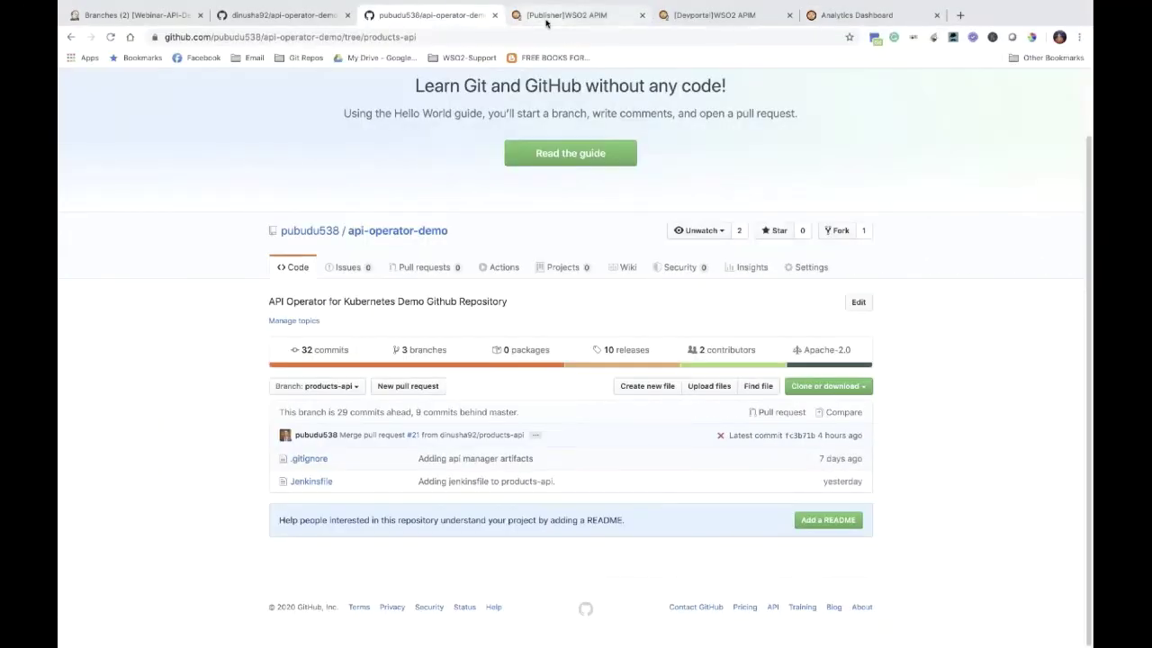
left_click(546, 23)
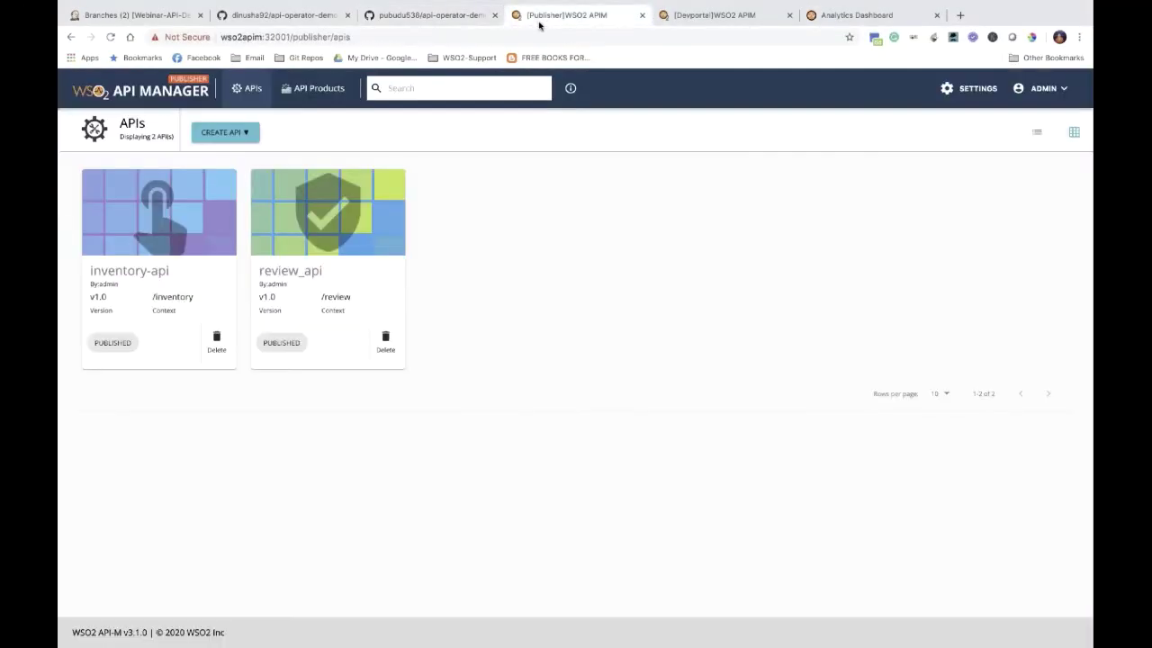
left_click(314, 88)
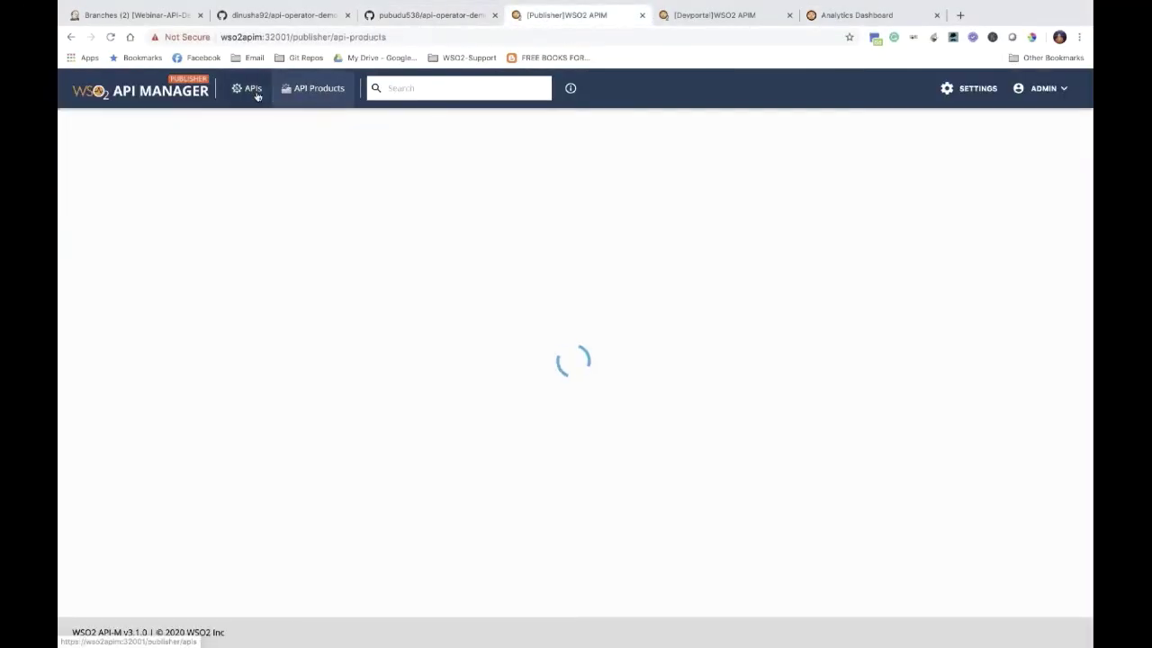
left_click(256, 92)
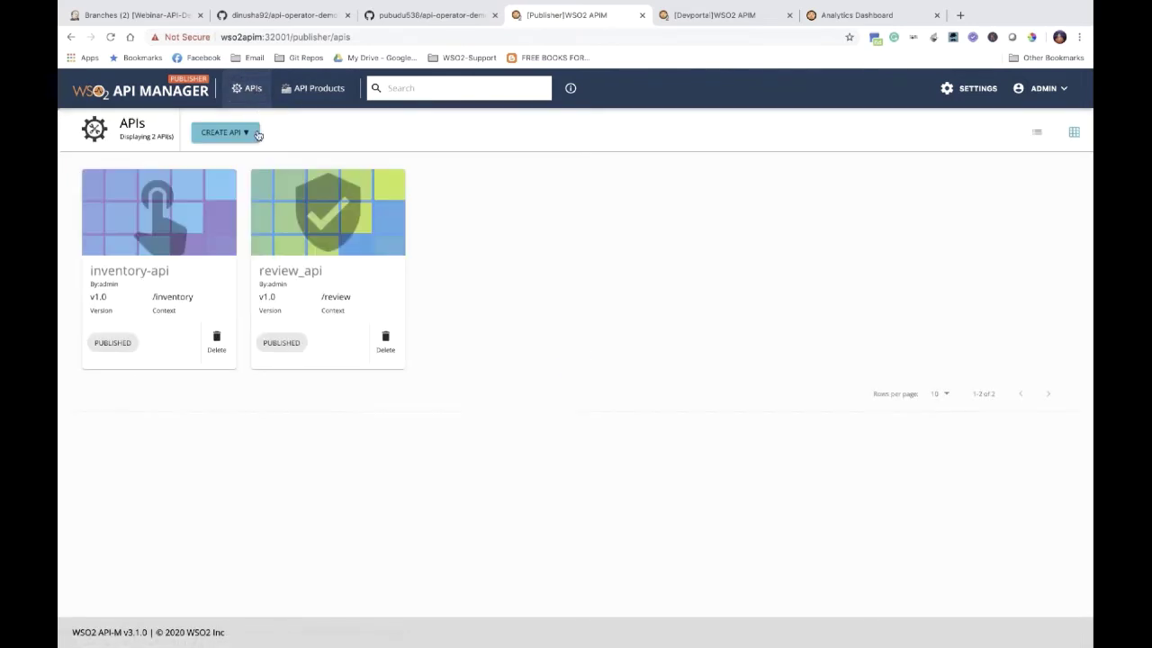
left_click(256, 135)
left_click(258, 162)
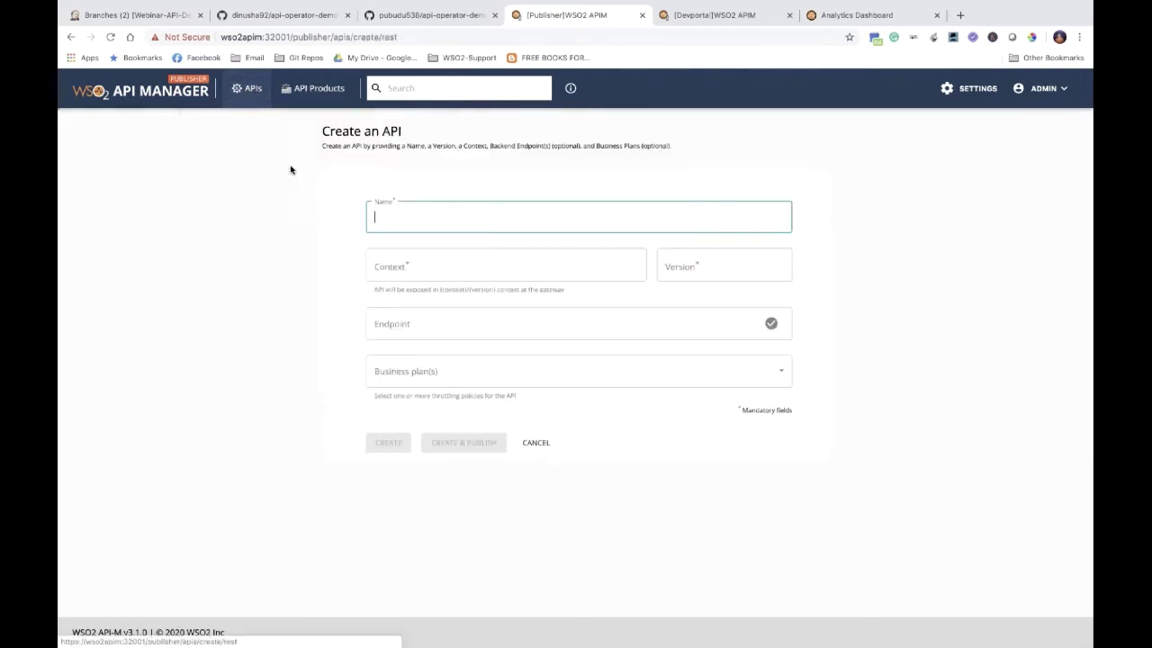
type("produc")
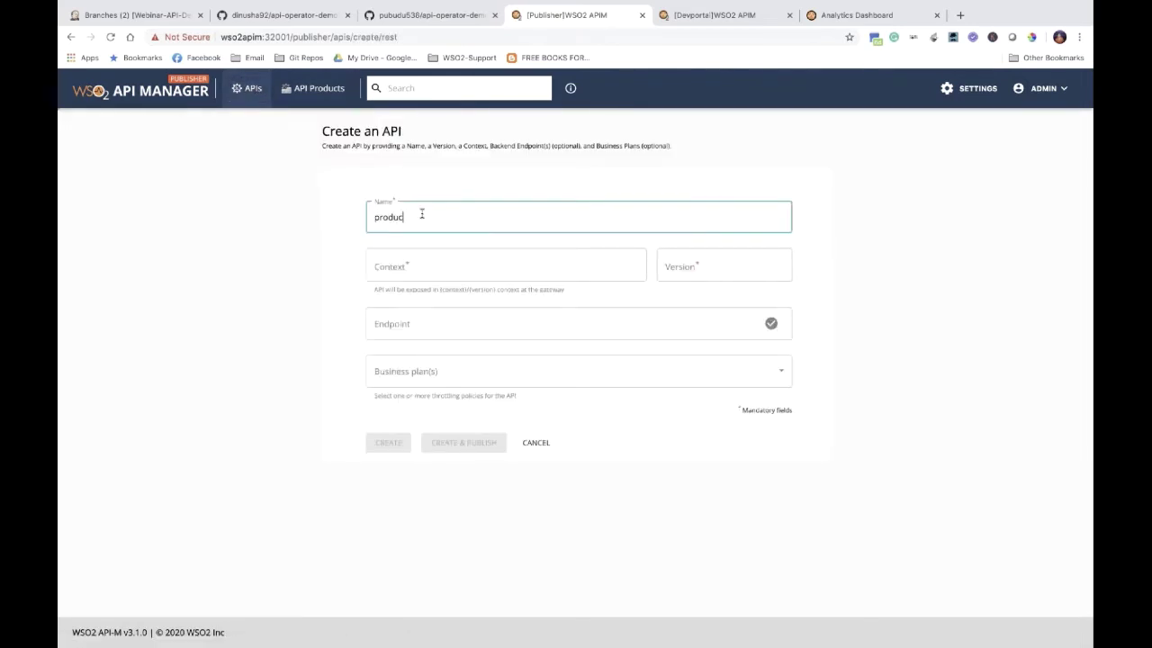
type("ts-api")
left_click(415, 259)
type("product")
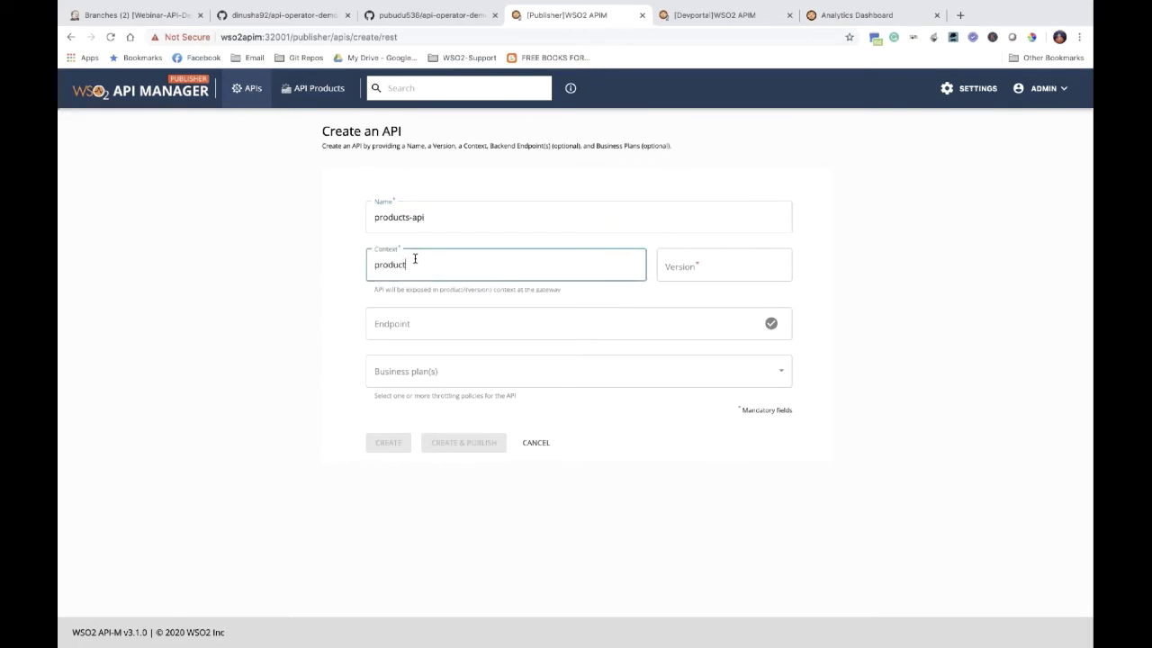
left_click(680, 274)
type("v")
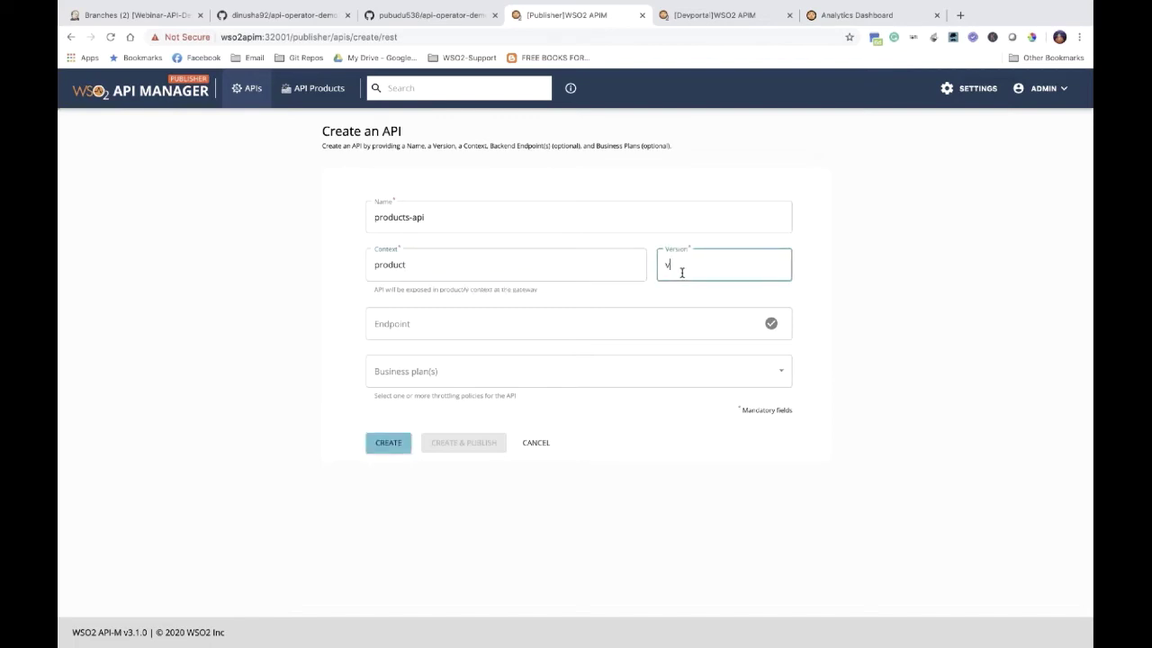
type("1.0")
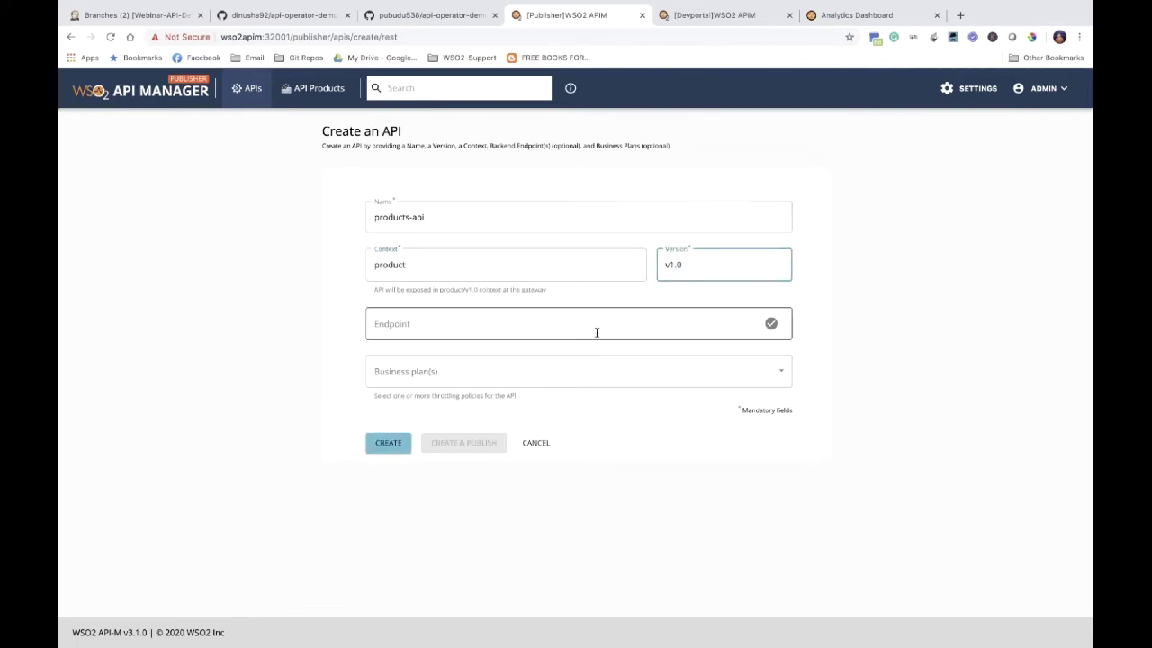
left_click(597, 328)
type("http")
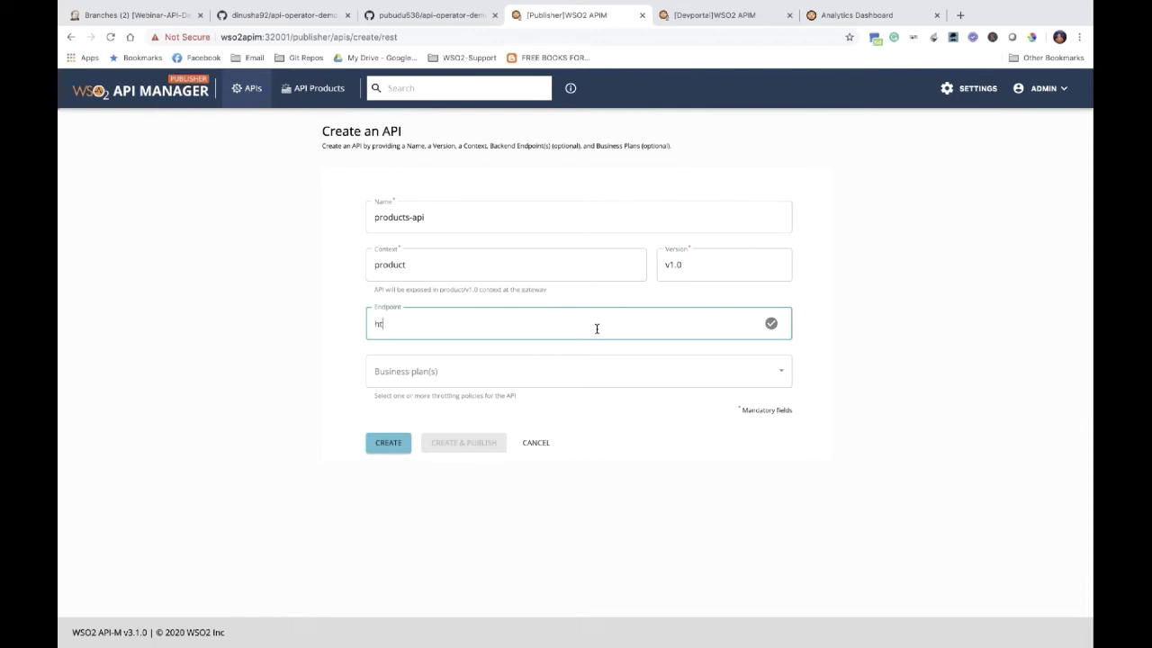
type("://")
Step: Switch back to the YAML editor
key("ctrl+Right")
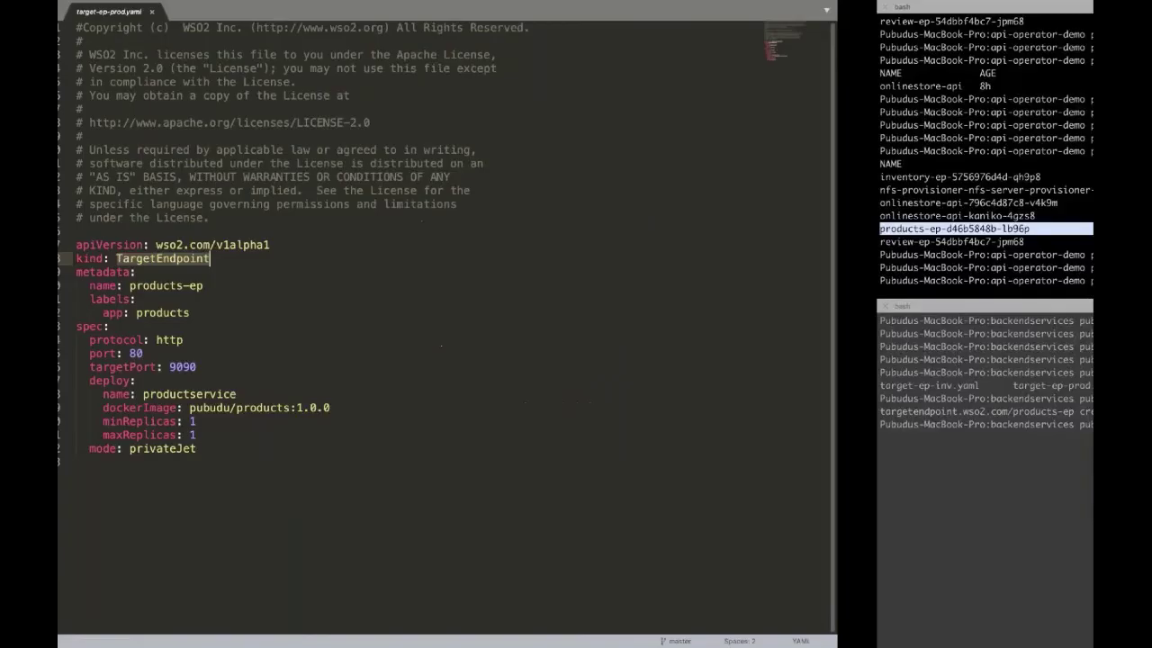
key("ctrl+Right")
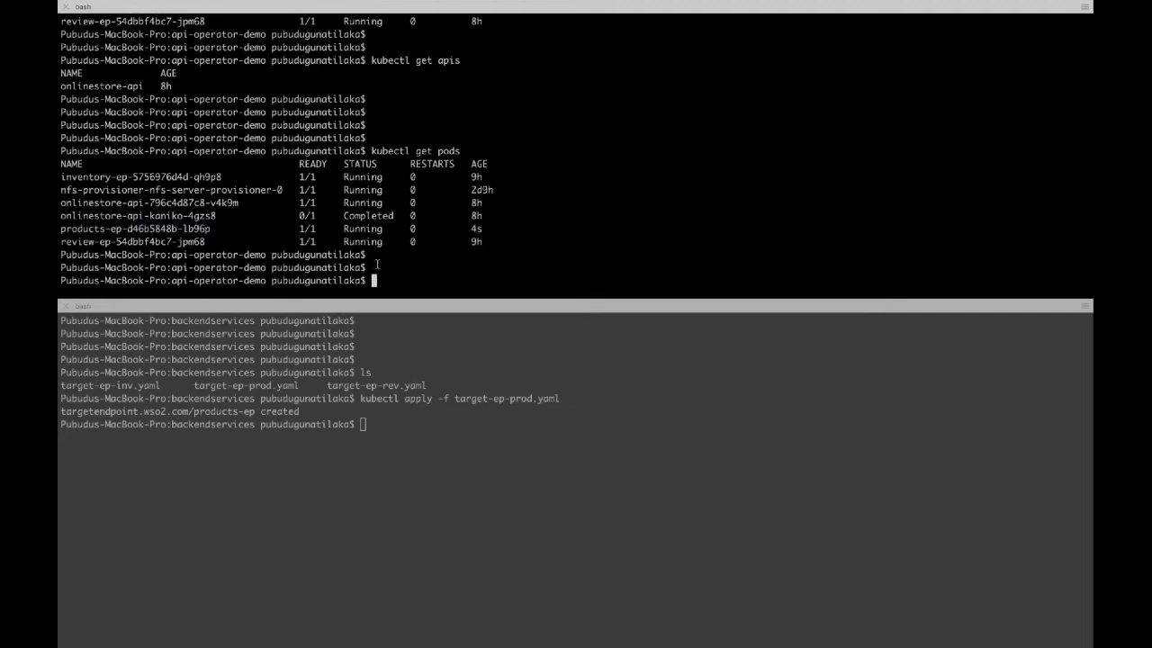
type("kubectl get svc")
key("Return")
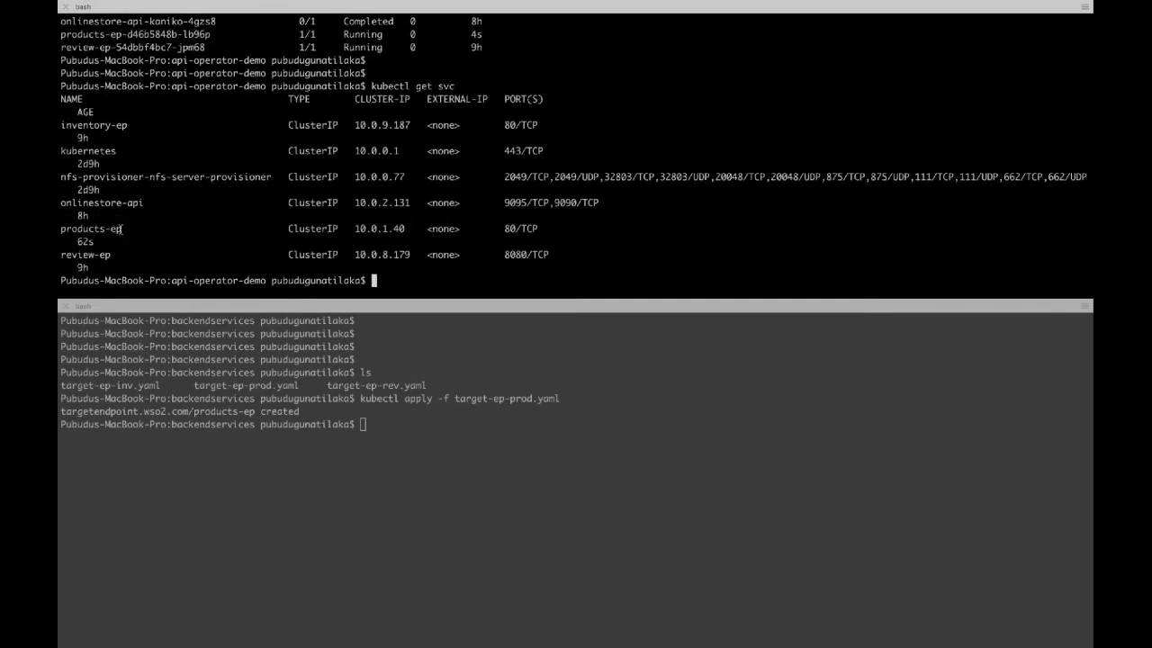
left_click_drag(121, 229, 61, 229)
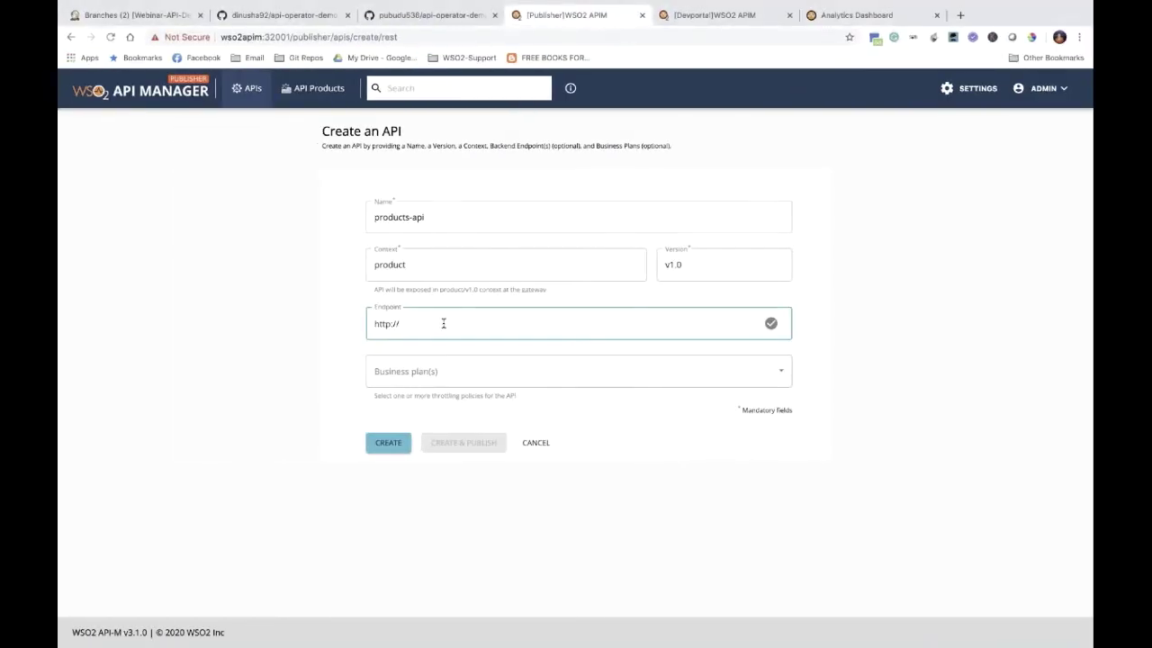
type("products-ep")
Step: Create products-api v1.0 with the Unlimited business plan and open its Resources page
key("ctrl+Right")
key("ctrl+Right")
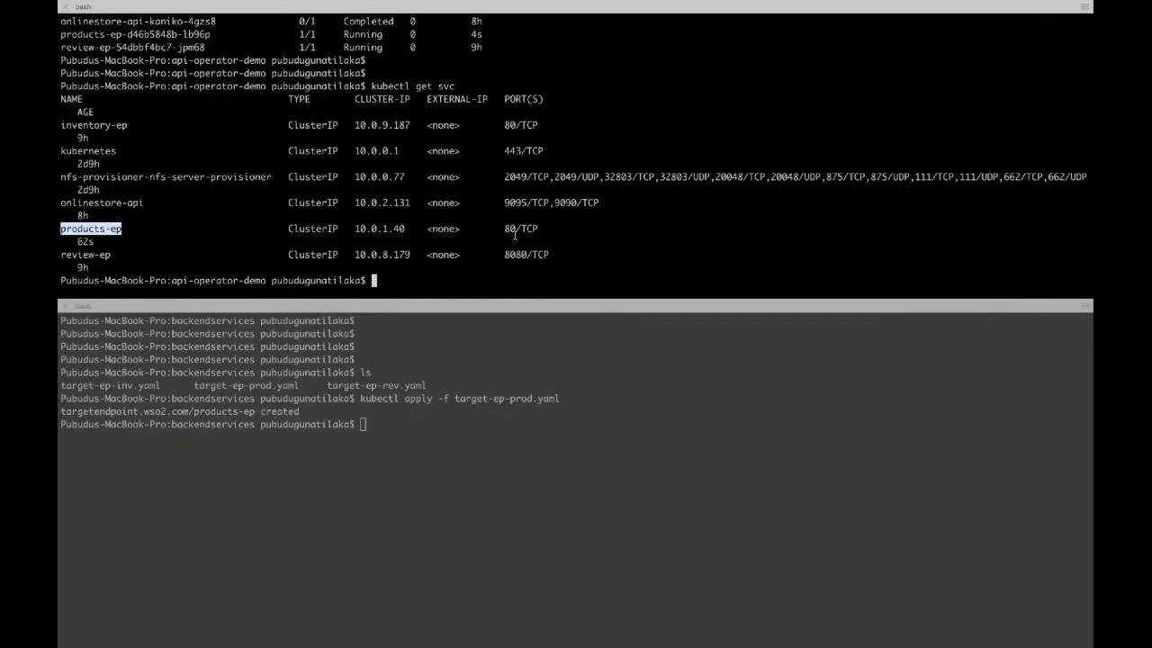
key("ctrl+Left")
key("ctrl+Left")
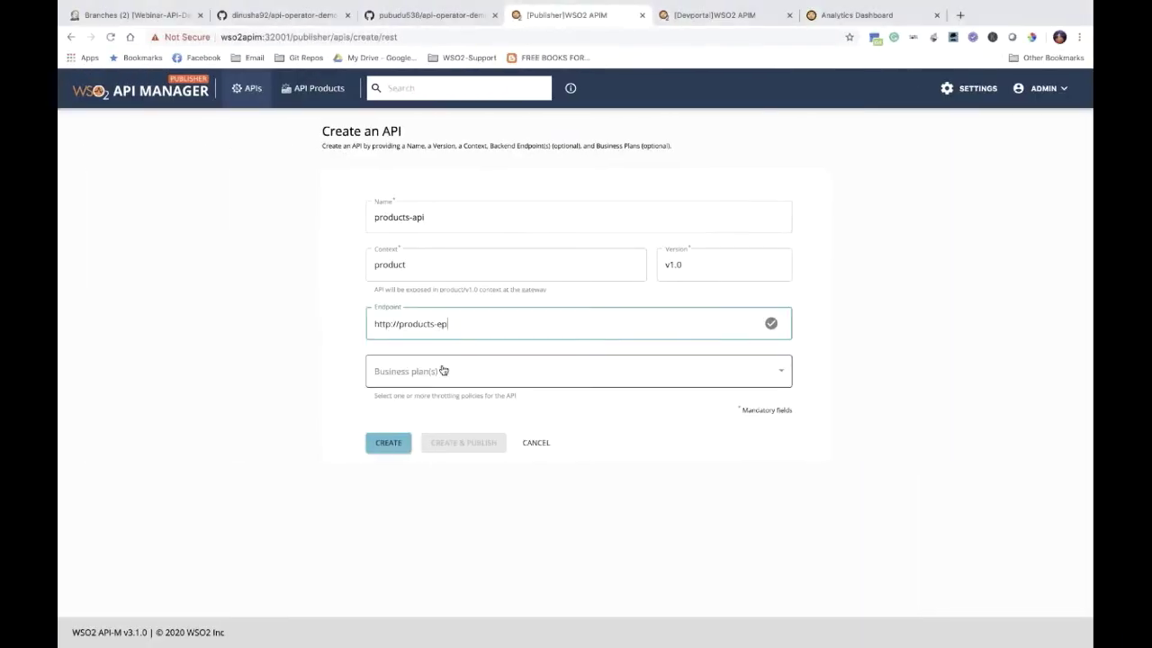
left_click(446, 370)
left_click(406, 484)
left_click(294, 491)
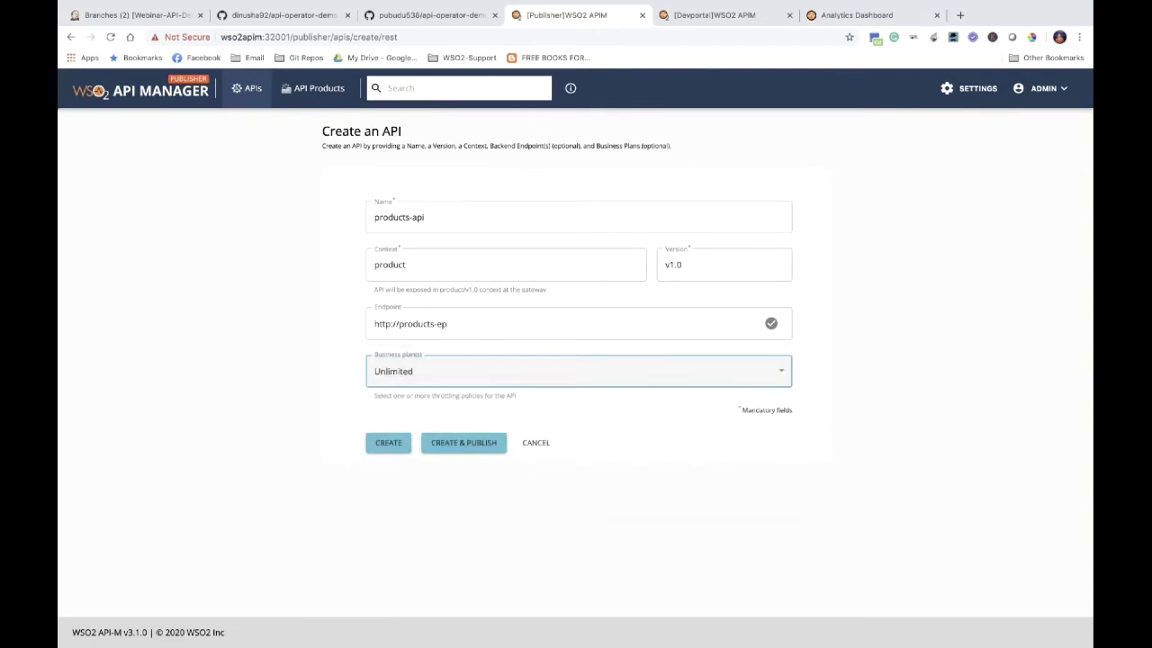
left_click(396, 444)
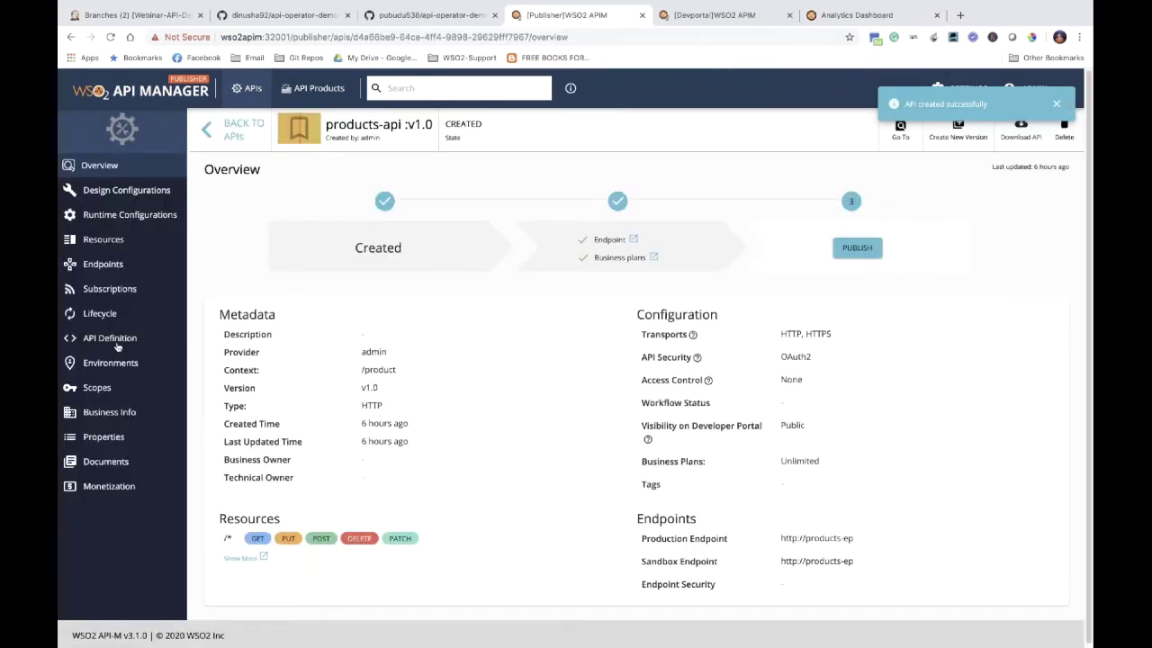
left_click(118, 241)
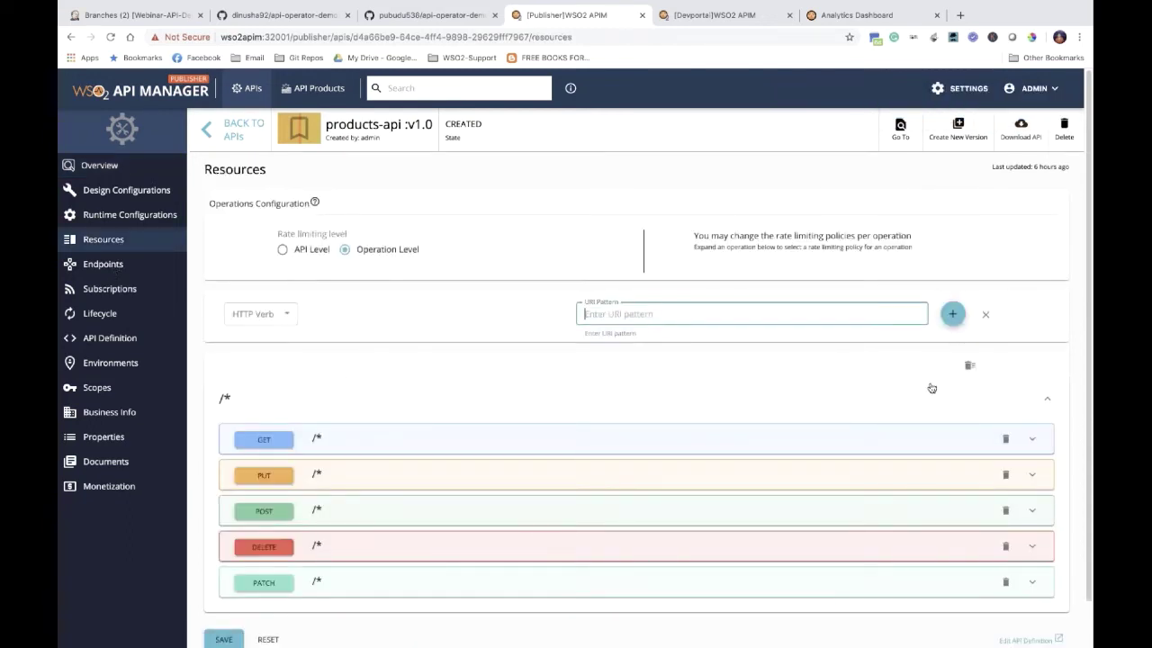
Step: Delete all five /* operations, add a GET /products resource, and save
left_click(968, 370)
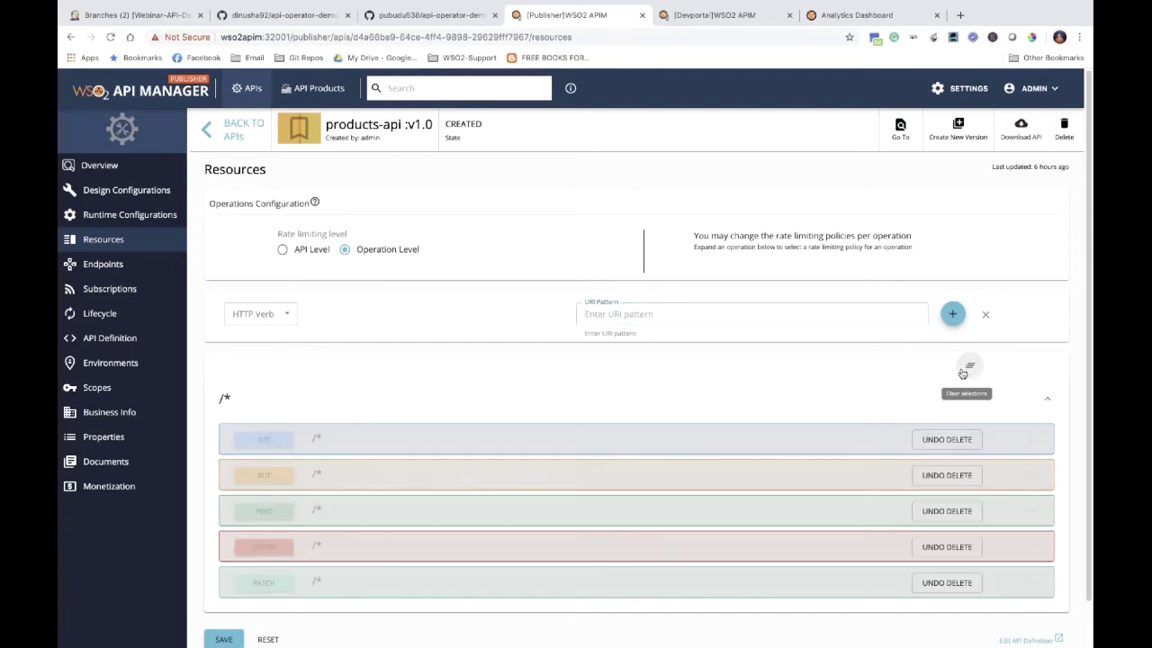
left_click(285, 317)
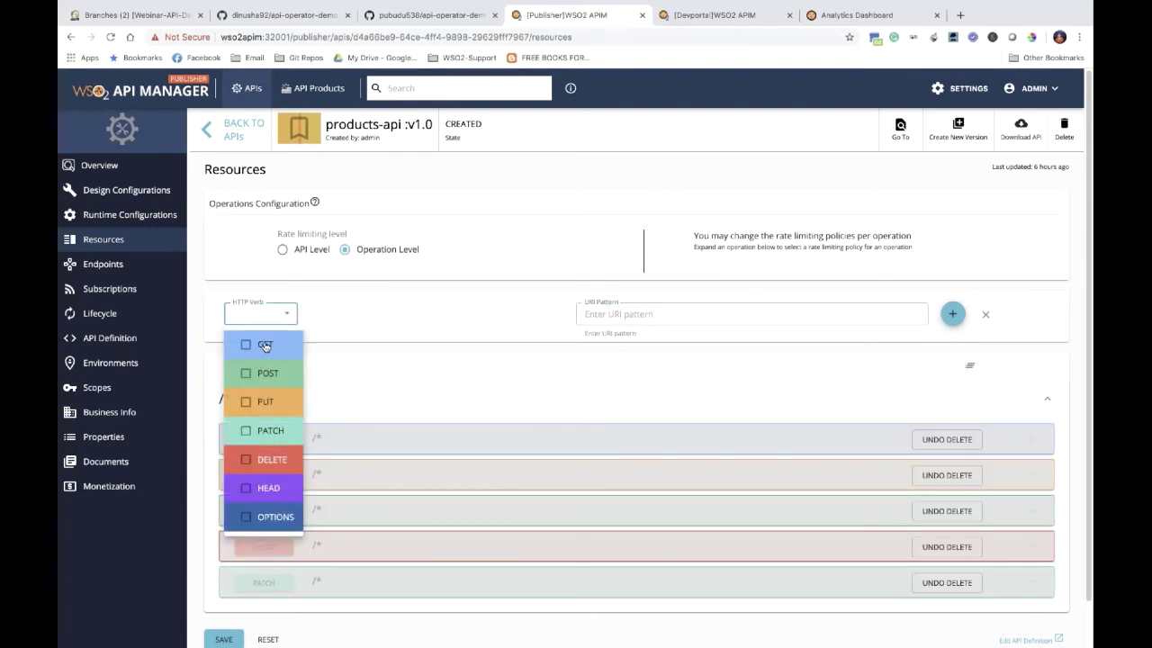
left_click(265, 344)
left_click(601, 316)
left_click(597, 317)
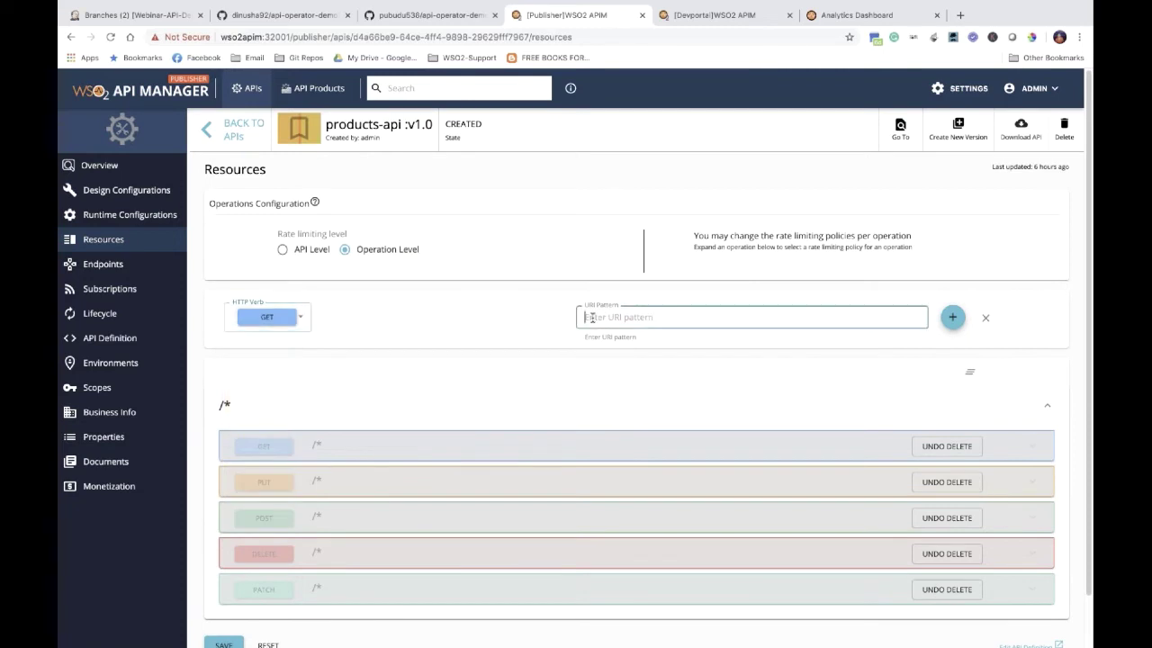
type("/products")
left_click(952, 318)
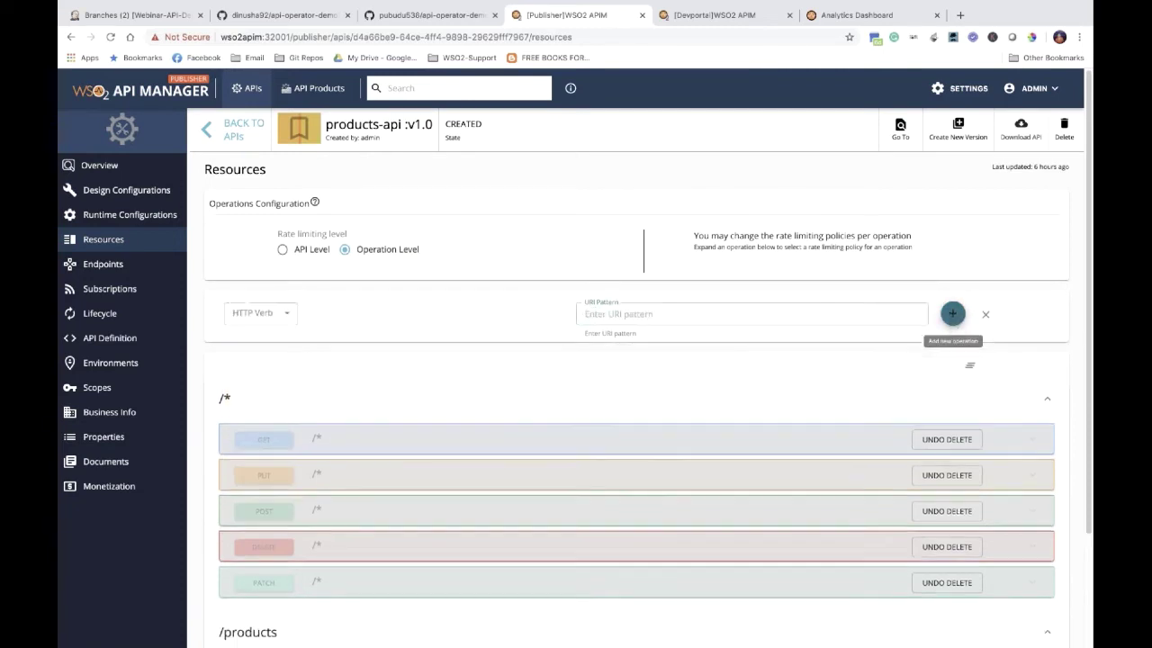
scroll(622, 357, "down", 3)
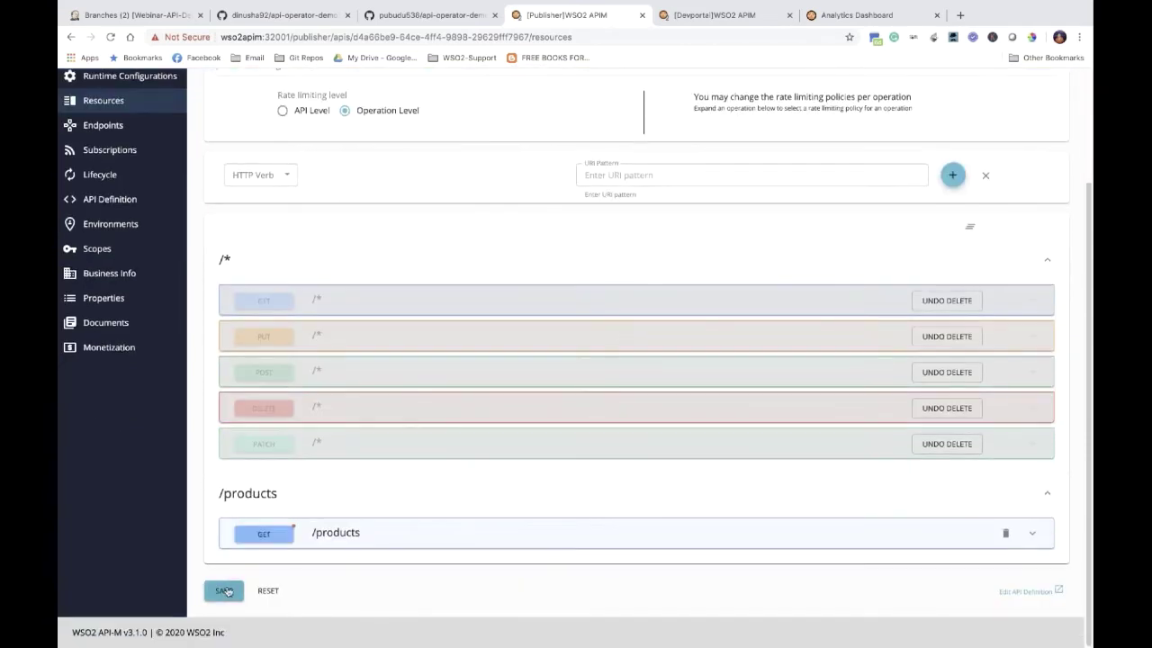
left_click(222, 591)
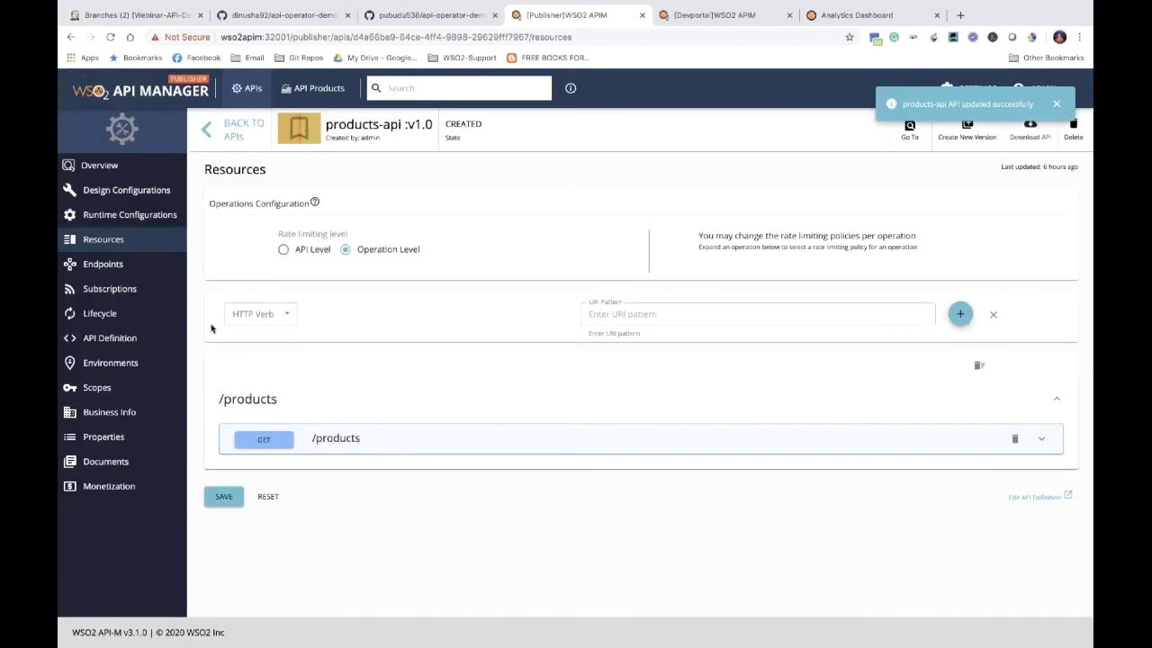
Step: Review the API overview and its API definition YAML
left_click(101, 166)
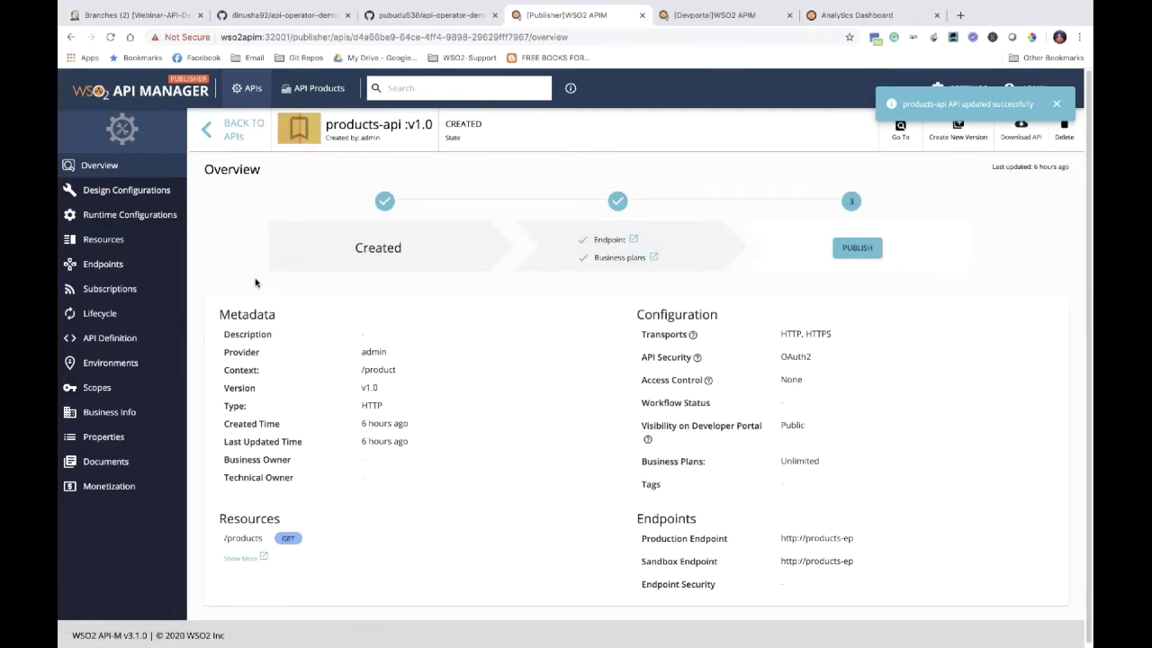
left_click(119, 337)
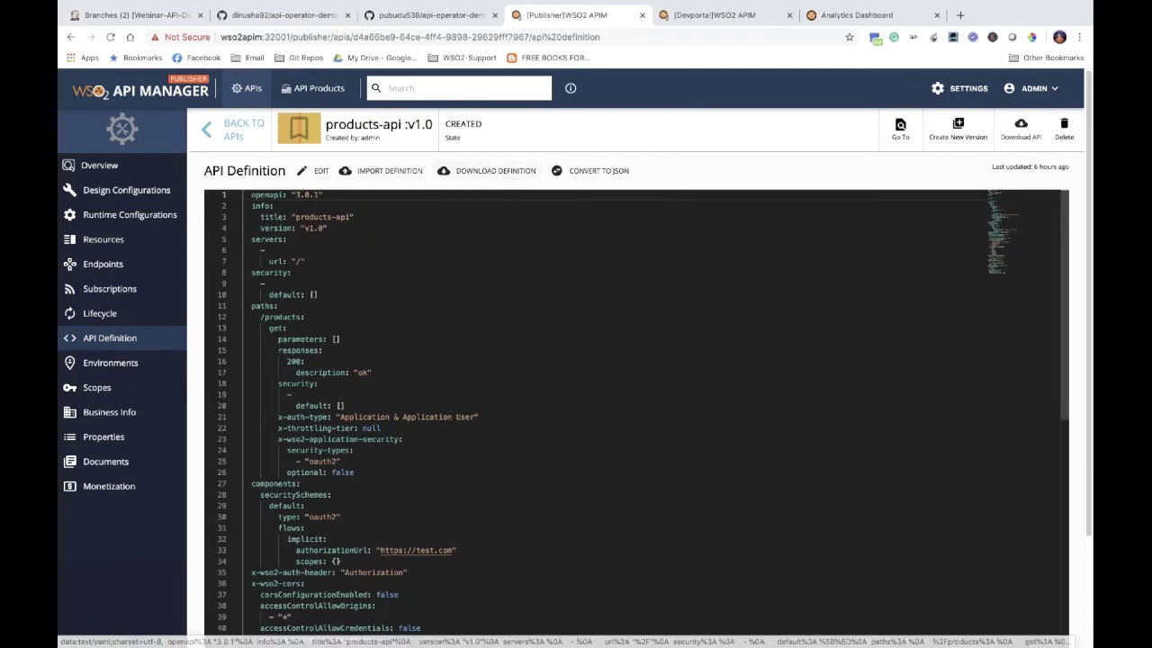
left_click(99, 164)
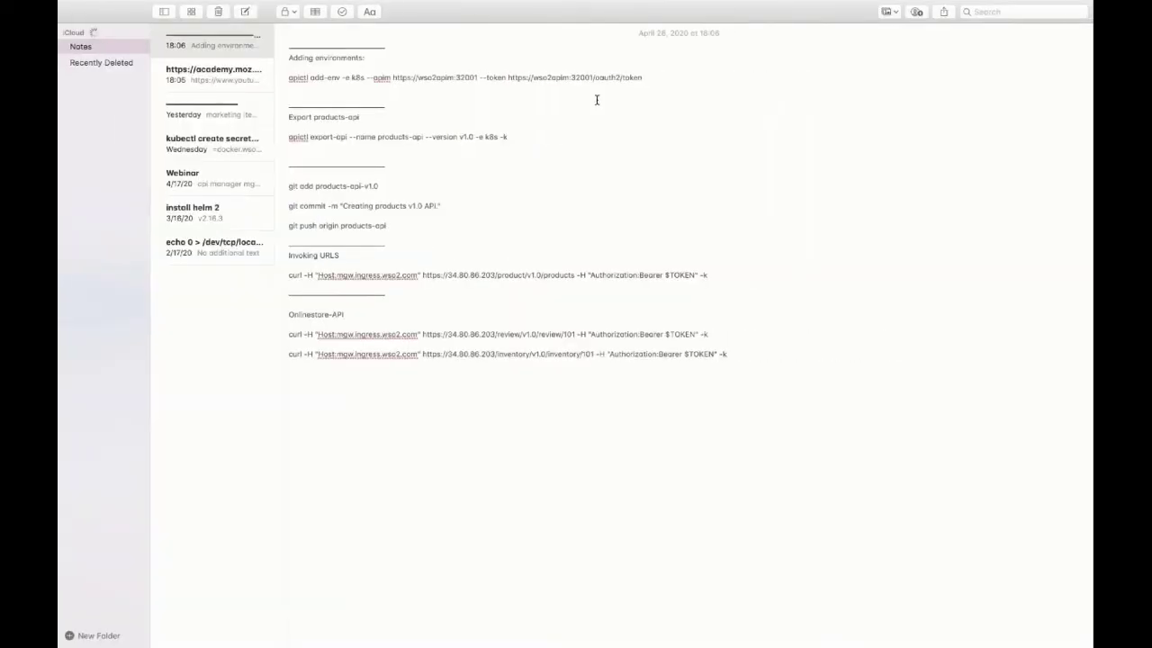
Step: Run the copied apictl add-env command to register environment k8s against wso2apim:32001
left_click_drag(644, 77, 288, 72)
key("super+c")
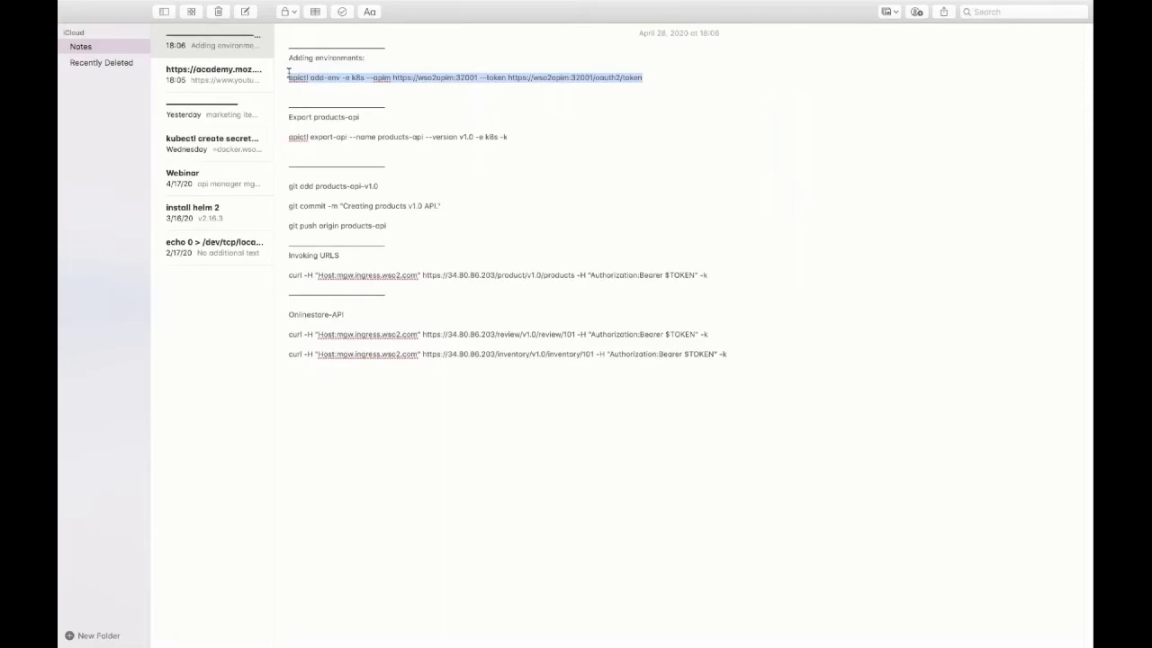
key("ctrl+Left")
left_click(366, 128)
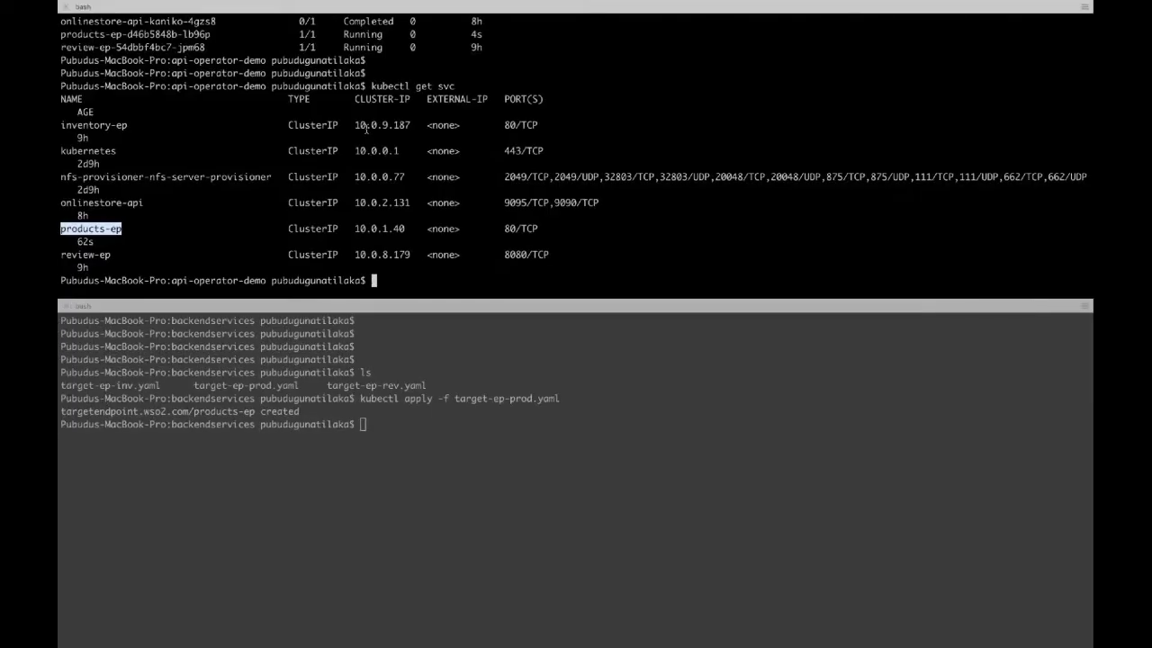
key("Return")
key("Return")
key("Return")
type("ls")
key("Return")
key("Return")
type("ap")
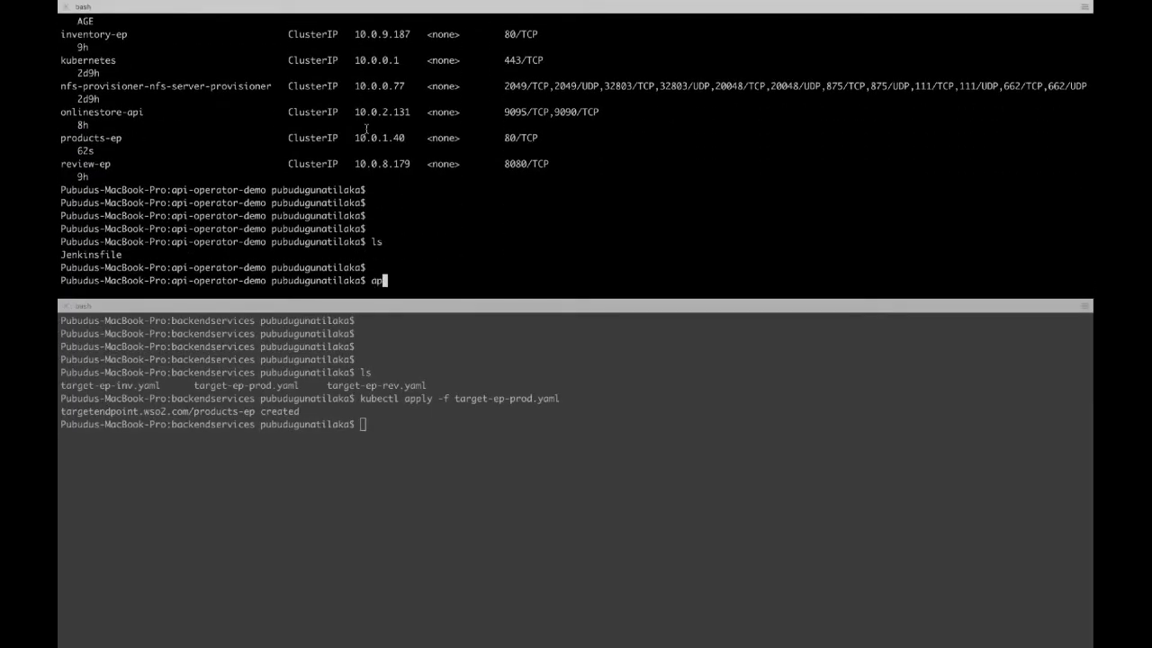
type("ictl")
key("Return")
key("Return")
key("Return")
key("Return")
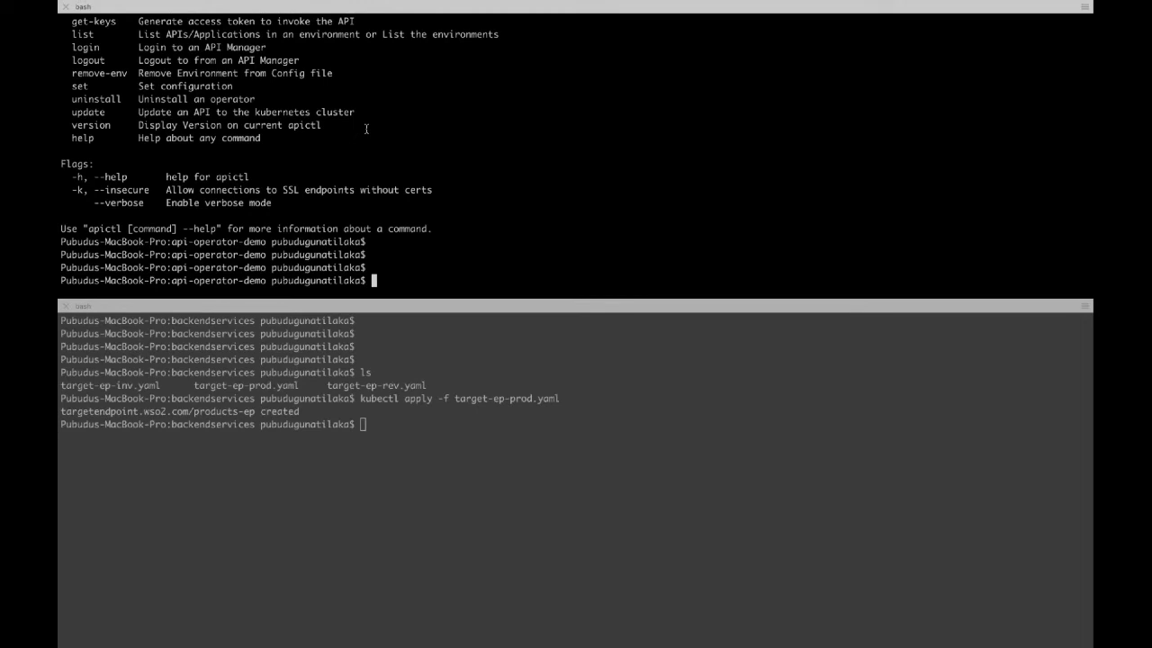
key("super+v")
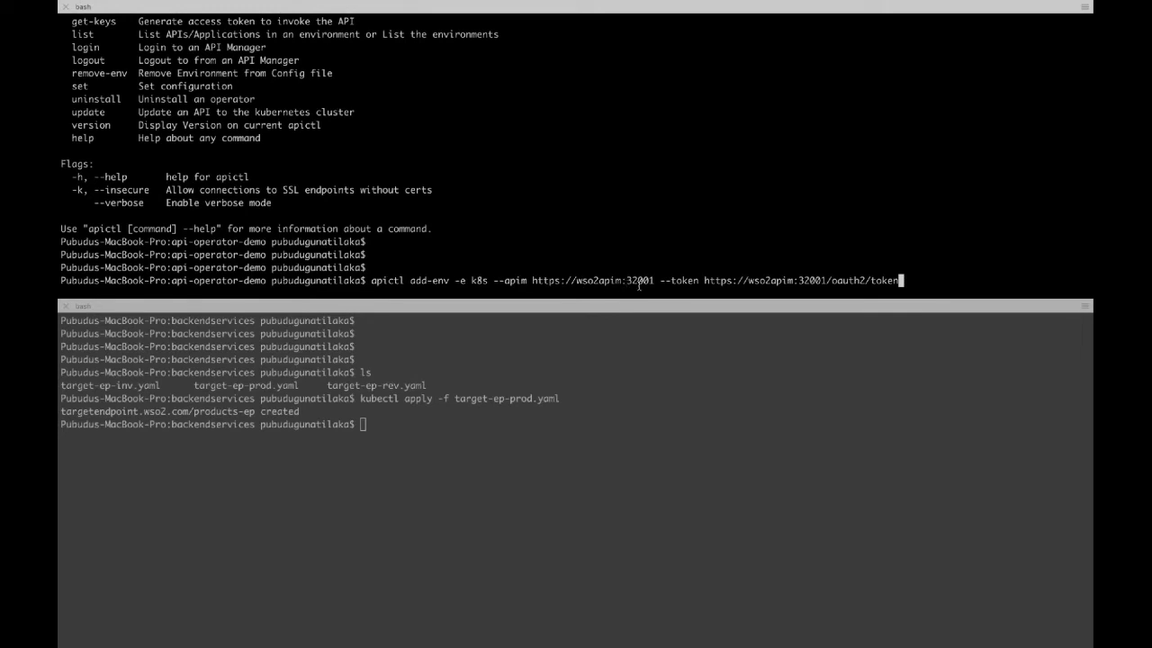
key("Return")
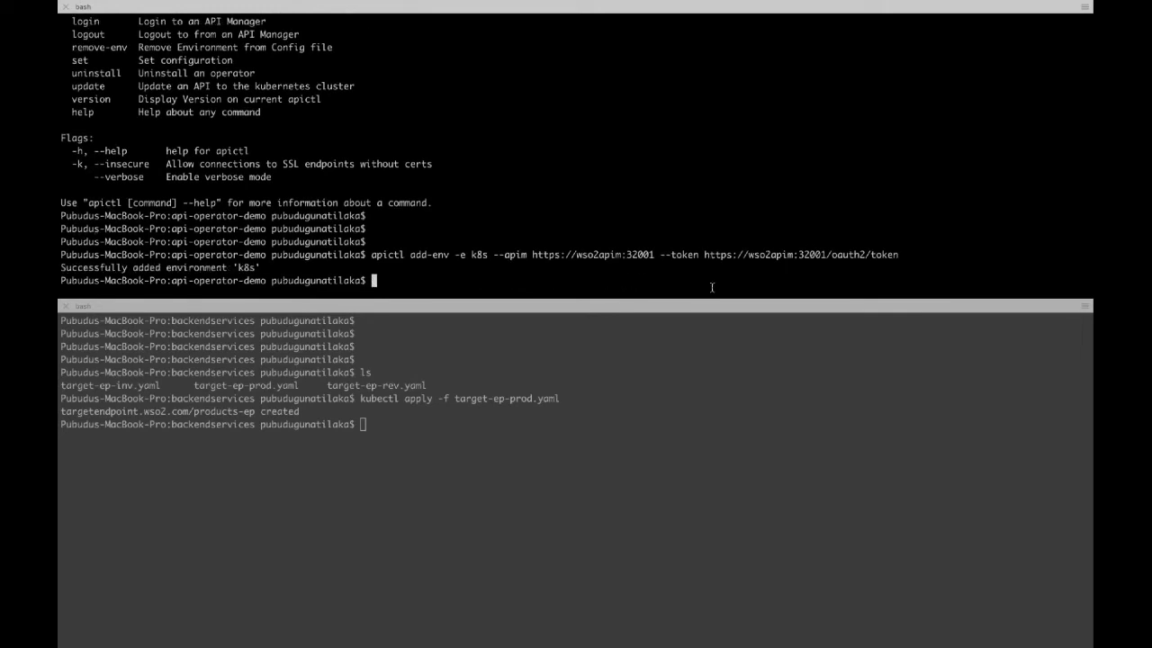
key("ctrl+Right")
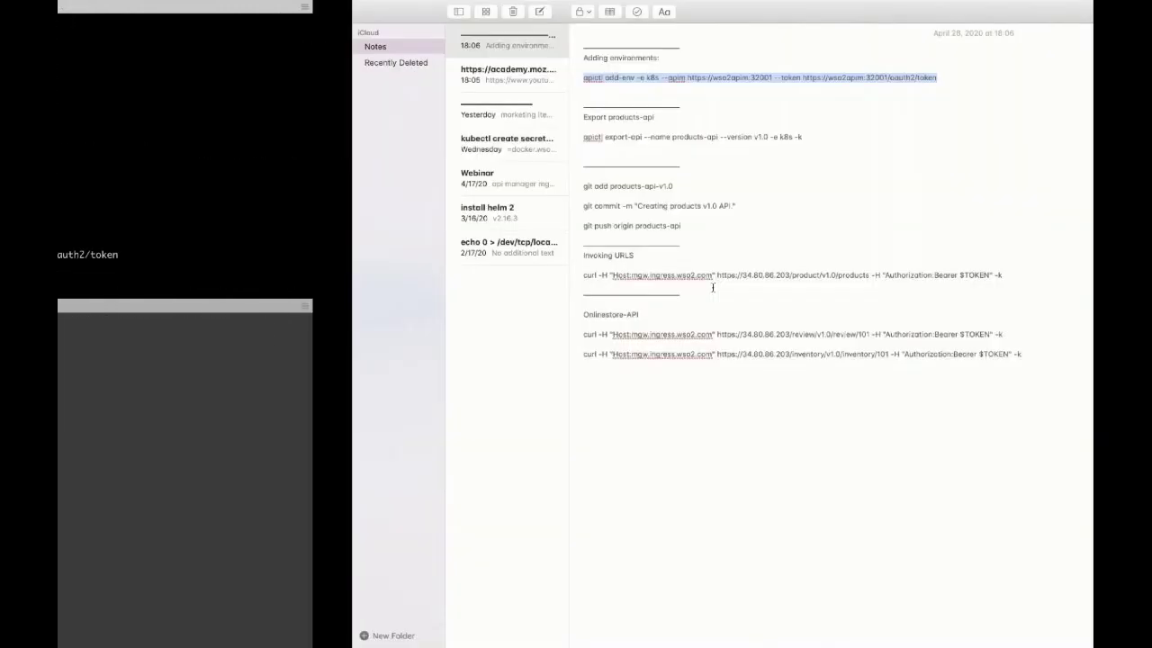
Step: Run apictl export-api for products-api v1.0 on k8s, entering the login credentials when prompted
left_click_drag(510, 137, 283, 137)
key("super+c")
key("ctrl+Left")
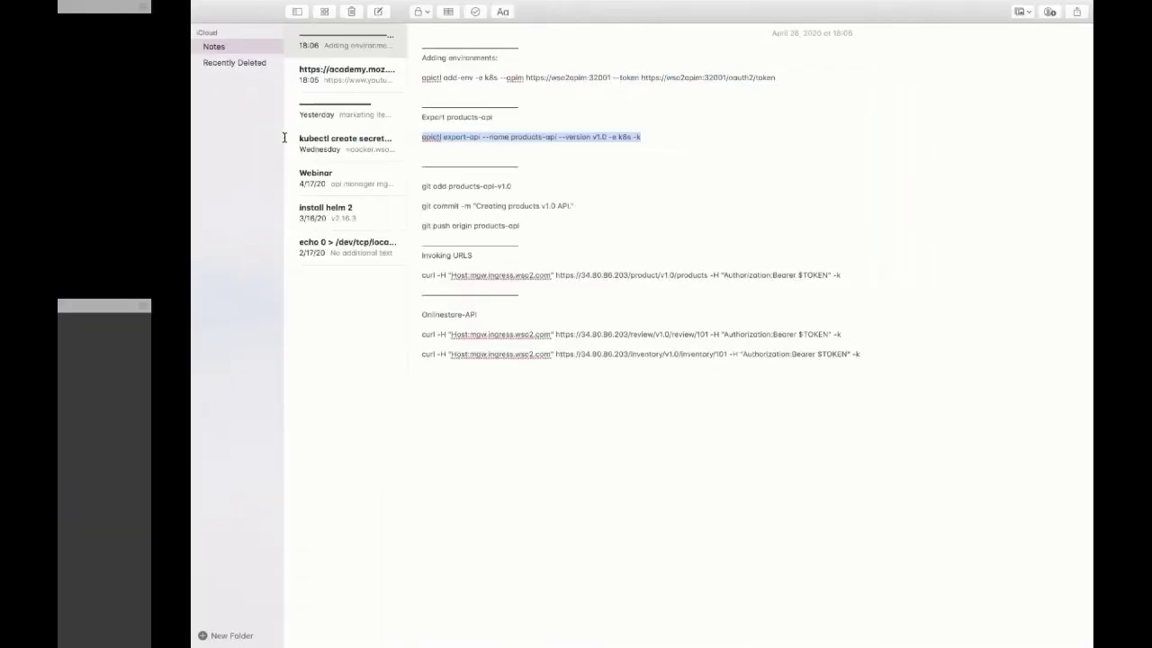
key("Return")
key("Return")
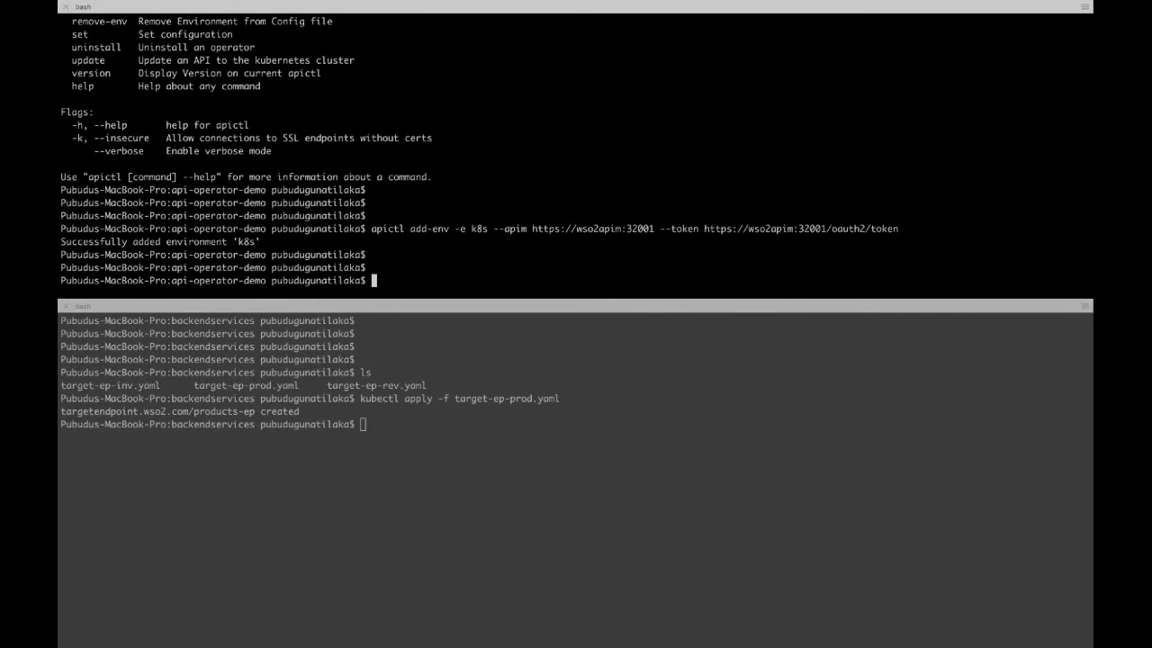
key("super+v")
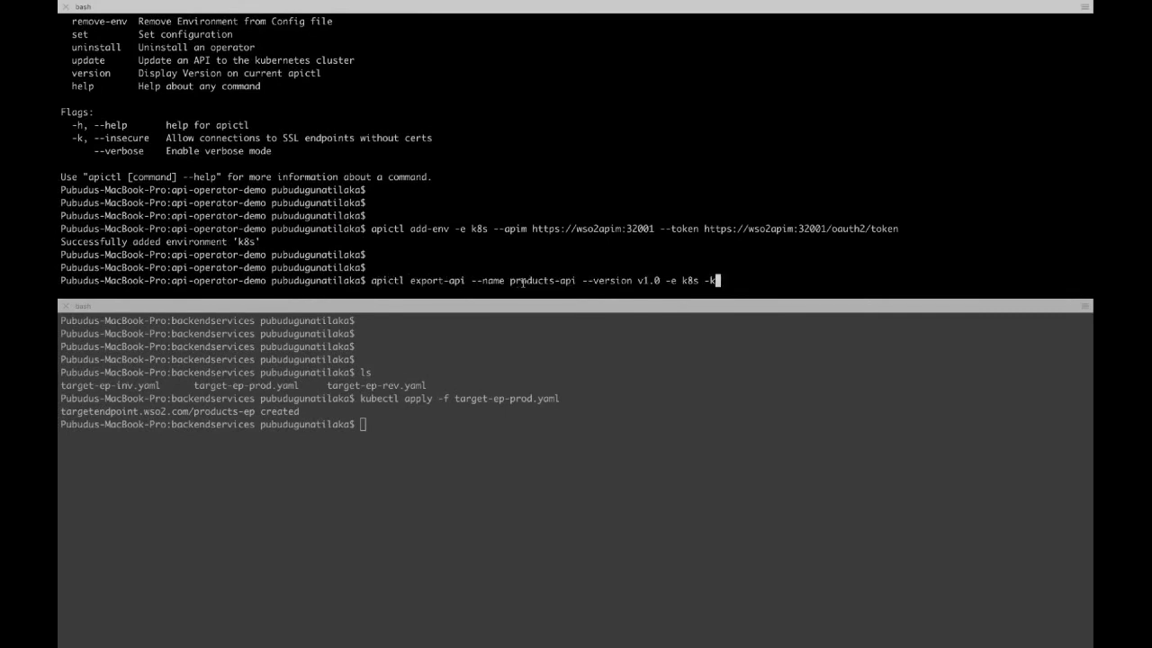
left_click_drag(512, 282, 574, 284)
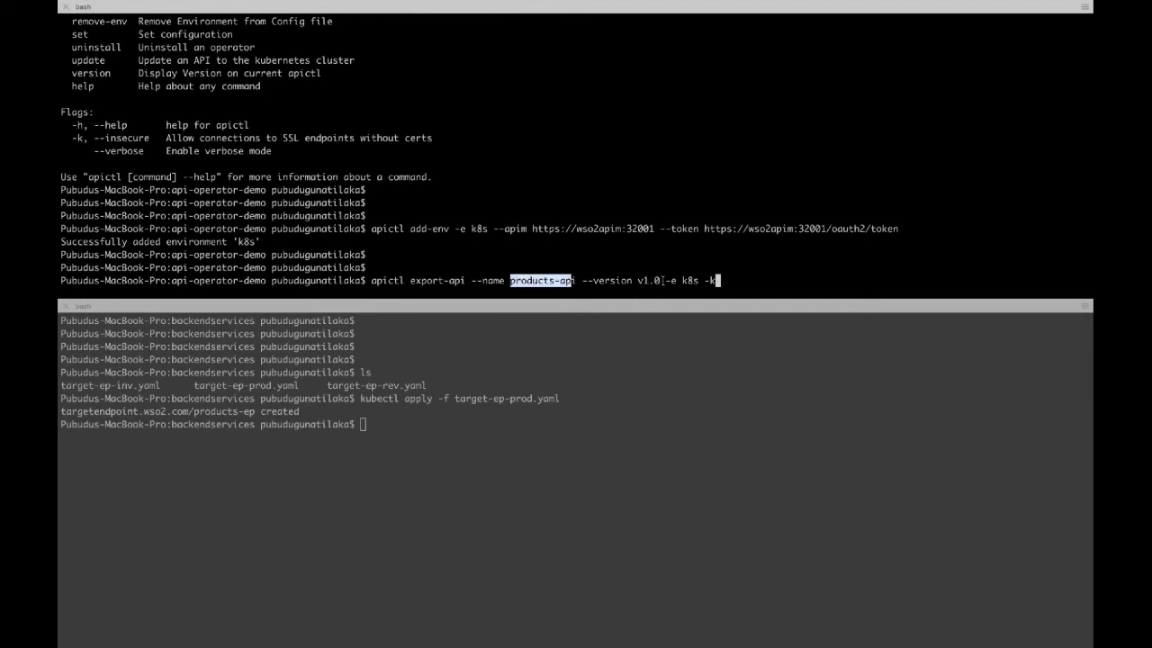
double_click(692, 280)
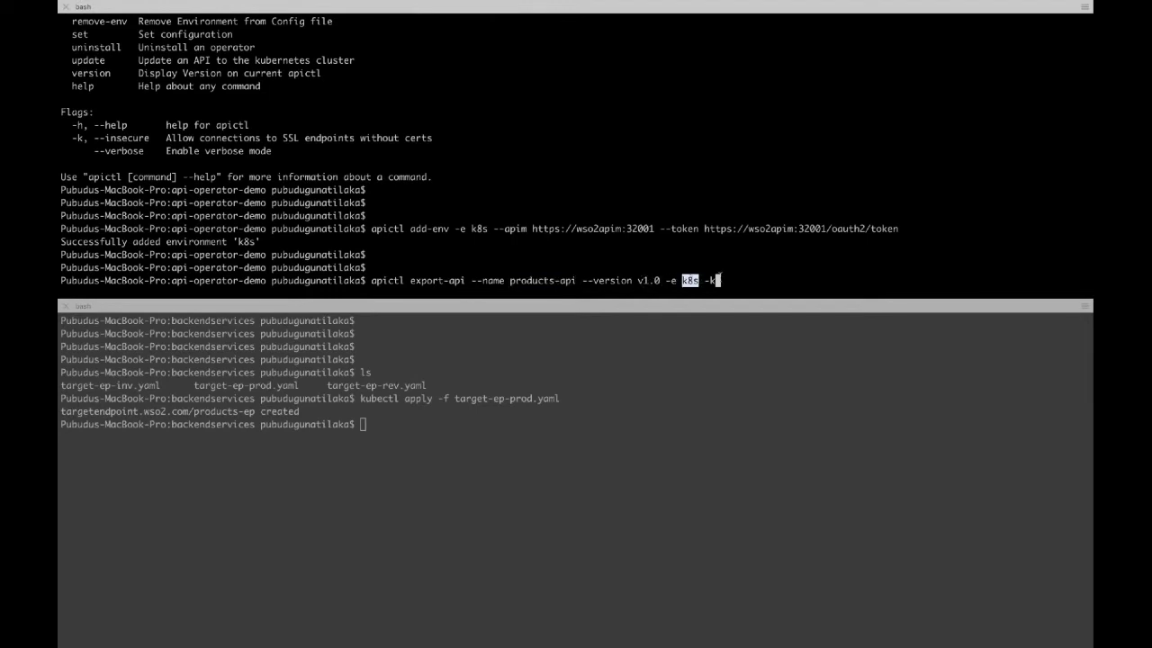
left_click(725, 277)
key("Return")
type("admin")
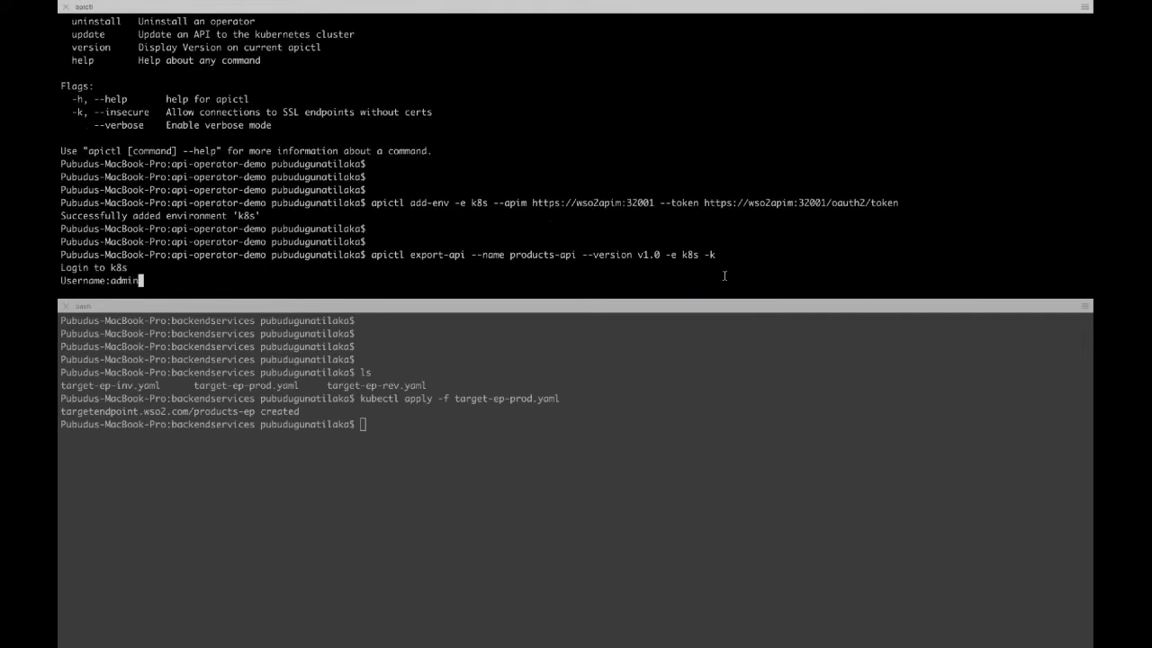
key("Return")
type("admin")
key("Return")
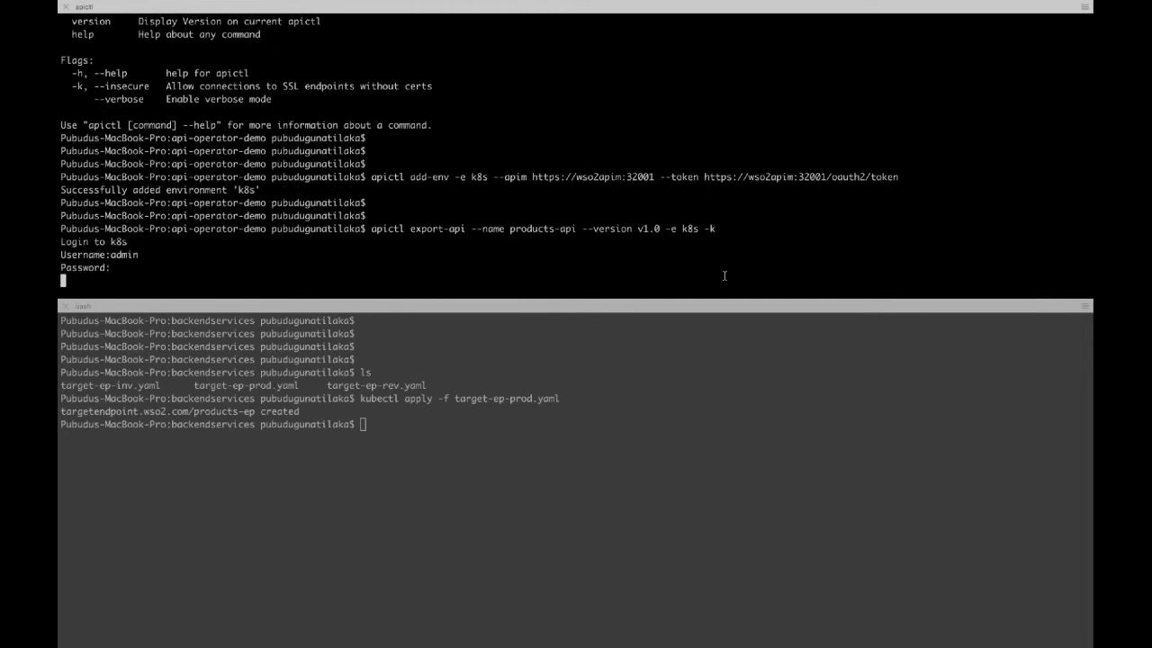
key("Return")
Step: Locate the exported products-api_v1.0.zip path and confirm the api-operator-demo folder with pwd
key("Return")
type("ls")
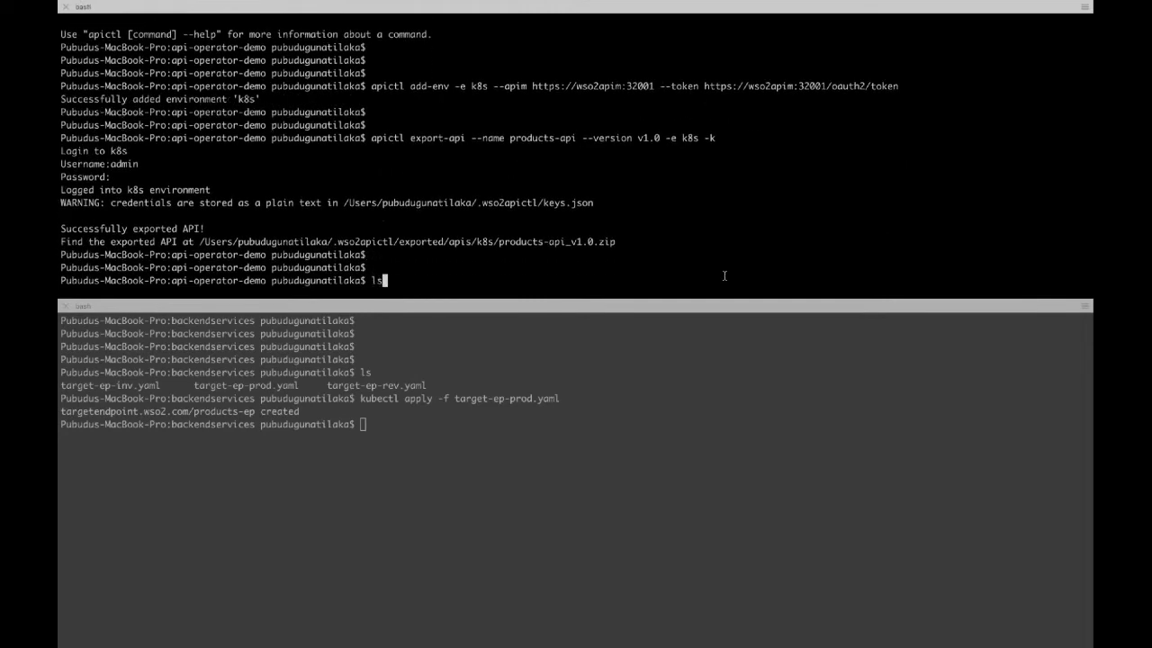
key("Return")
key("Return")
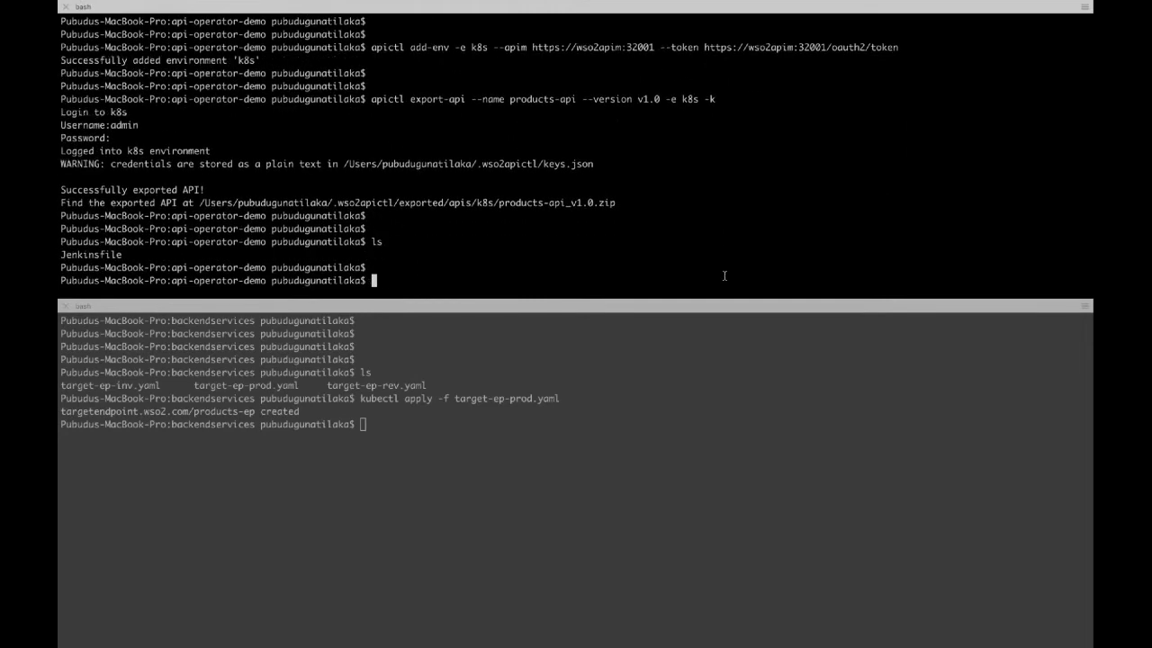
type("pw")
key("BackSpace")
key("BackSpace")
double_click(480, 203)
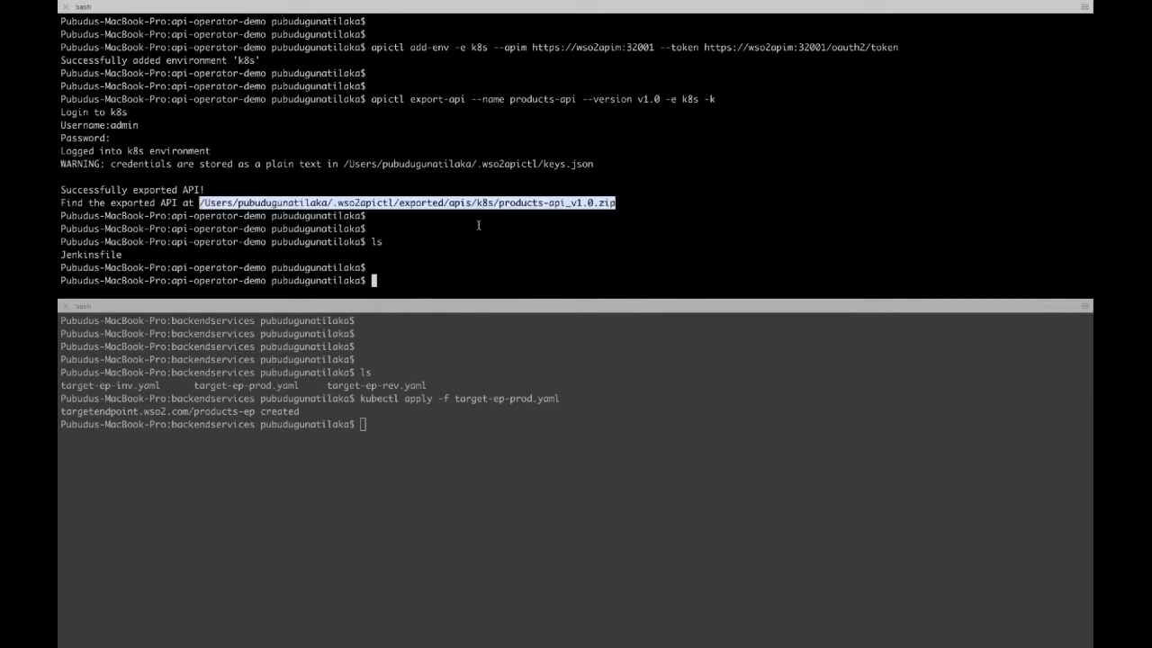
left_click(478, 227)
type("pwd")
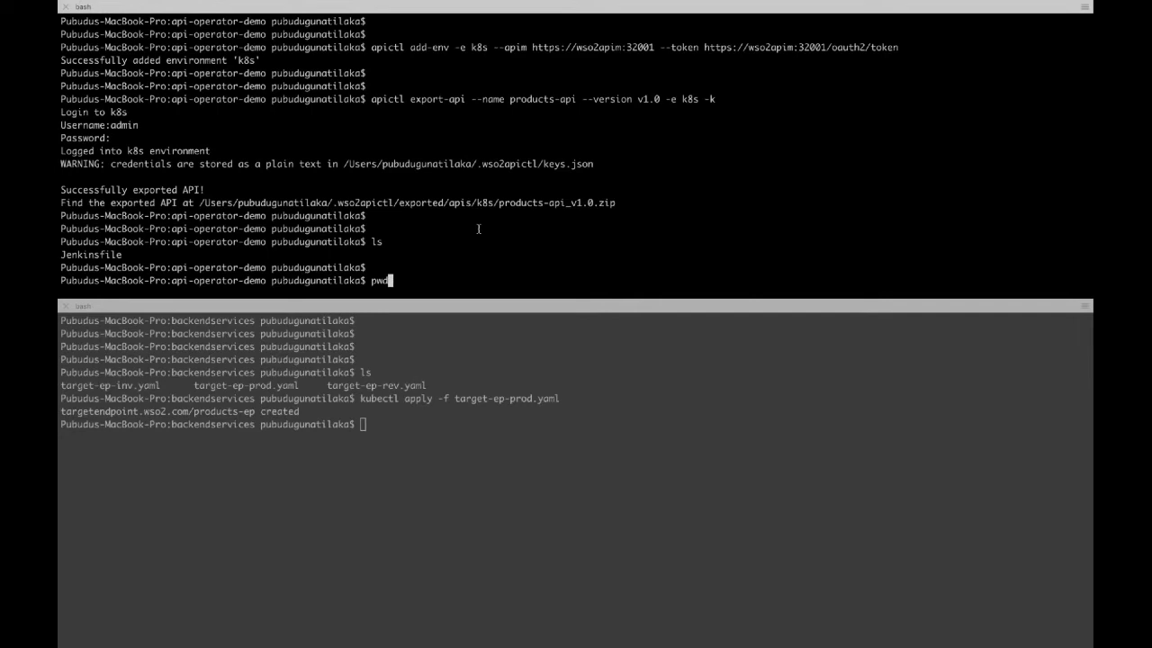
key("Return")
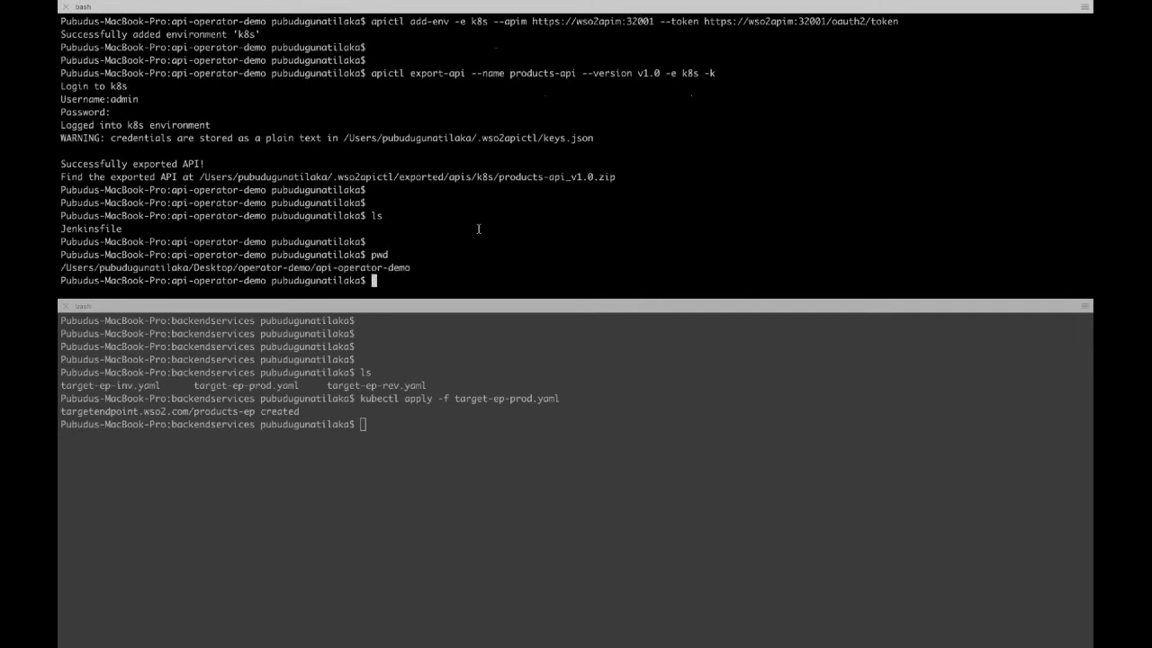
key("ctrl+Right")
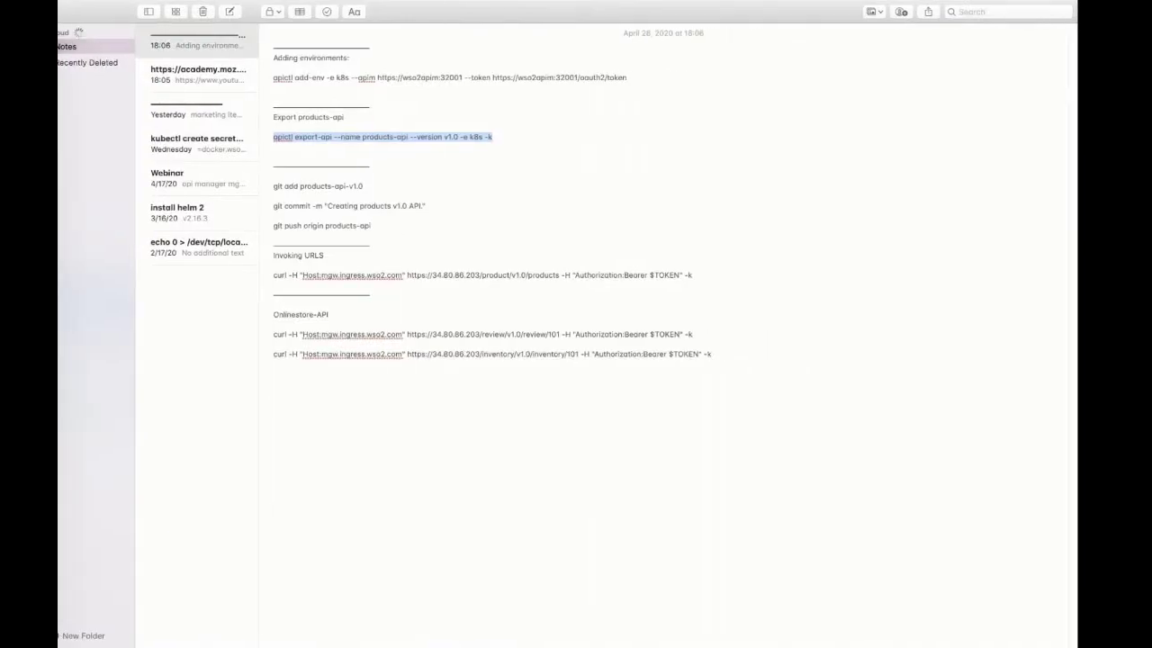
Step: Show the fork's products-api branch on GitHub and compare it with the original repository's
key("ctrl+Left")
key("ctrl+Left")
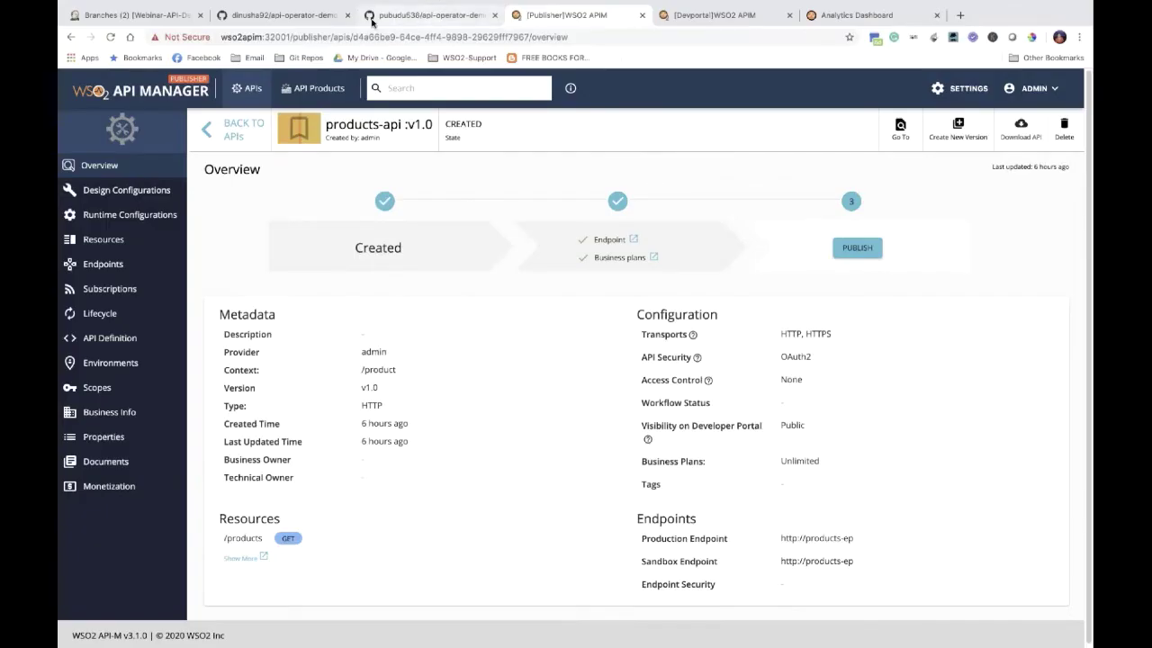
left_click(317, 16)
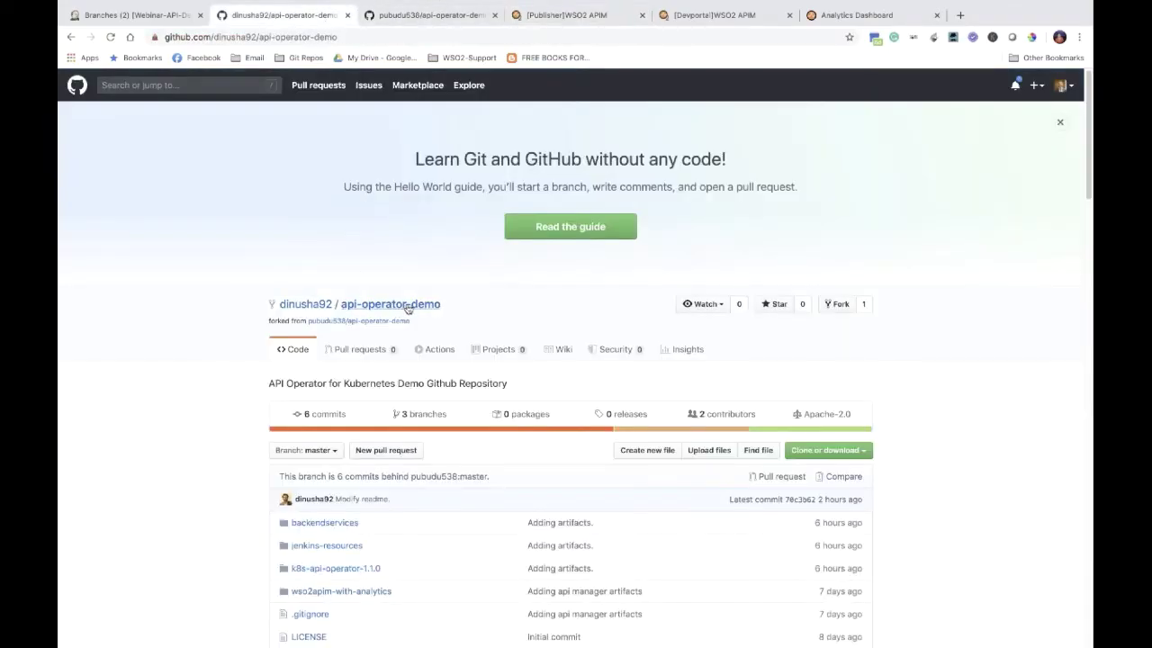
left_click(331, 452)
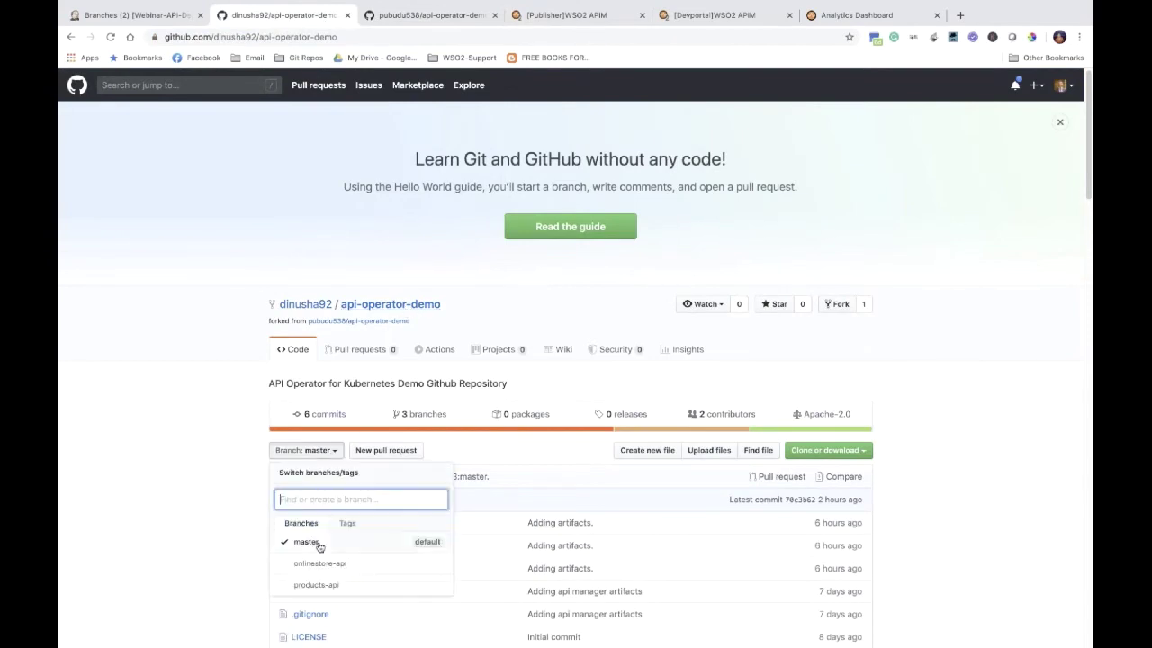
left_click(307, 589)
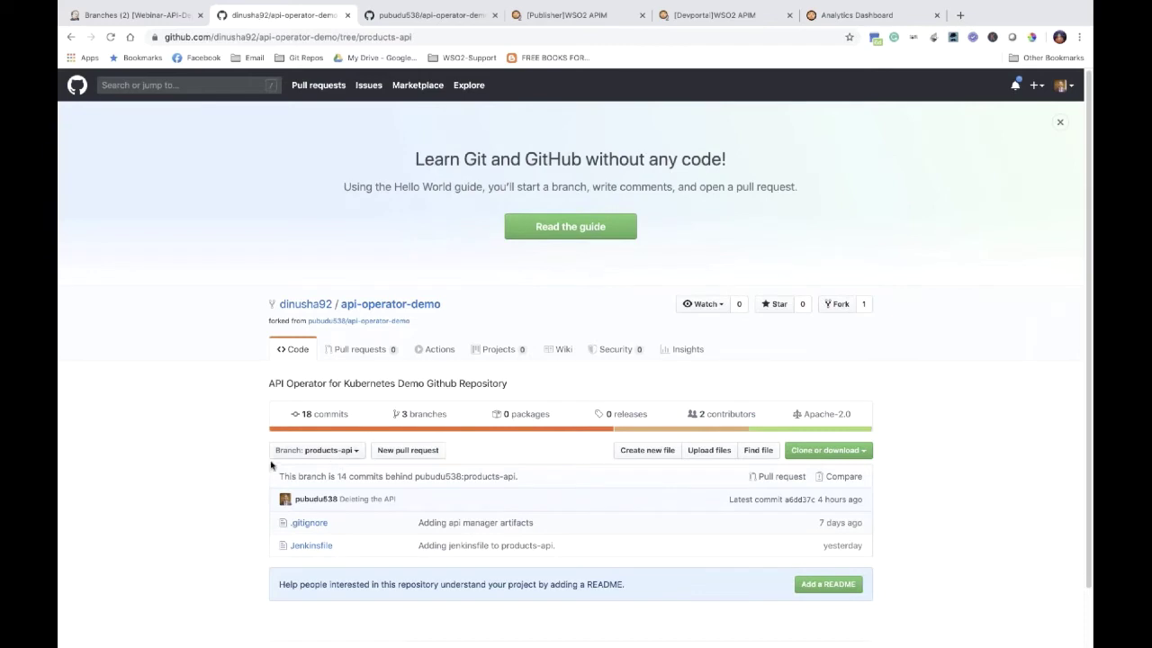
left_click(432, 15)
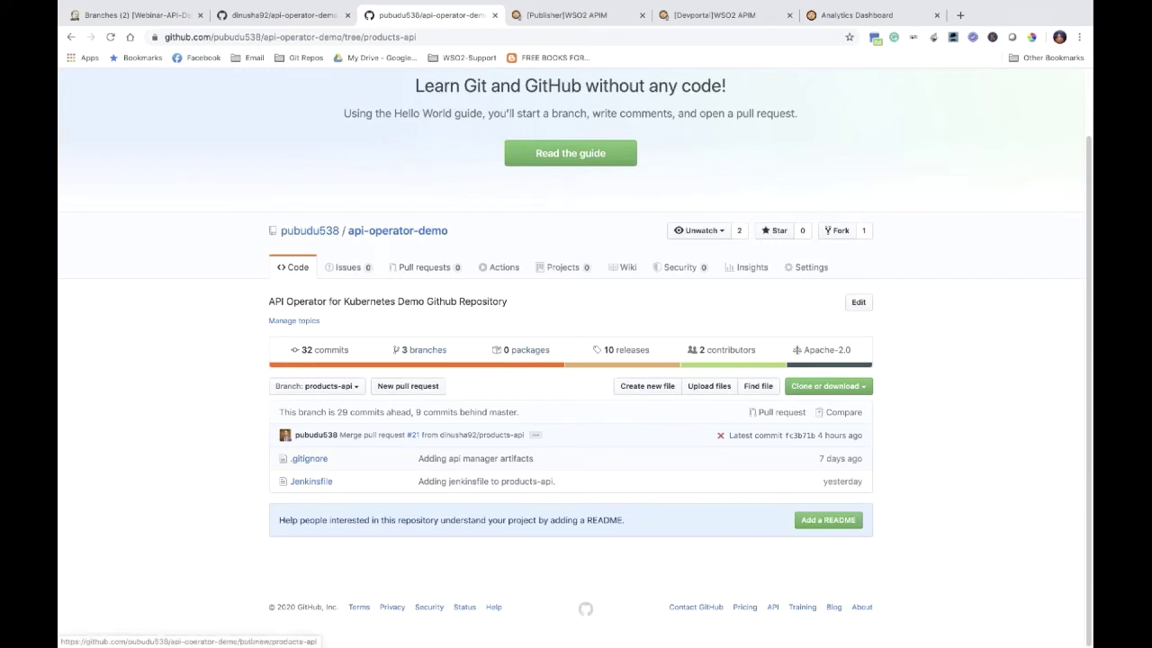
left_click(284, 15)
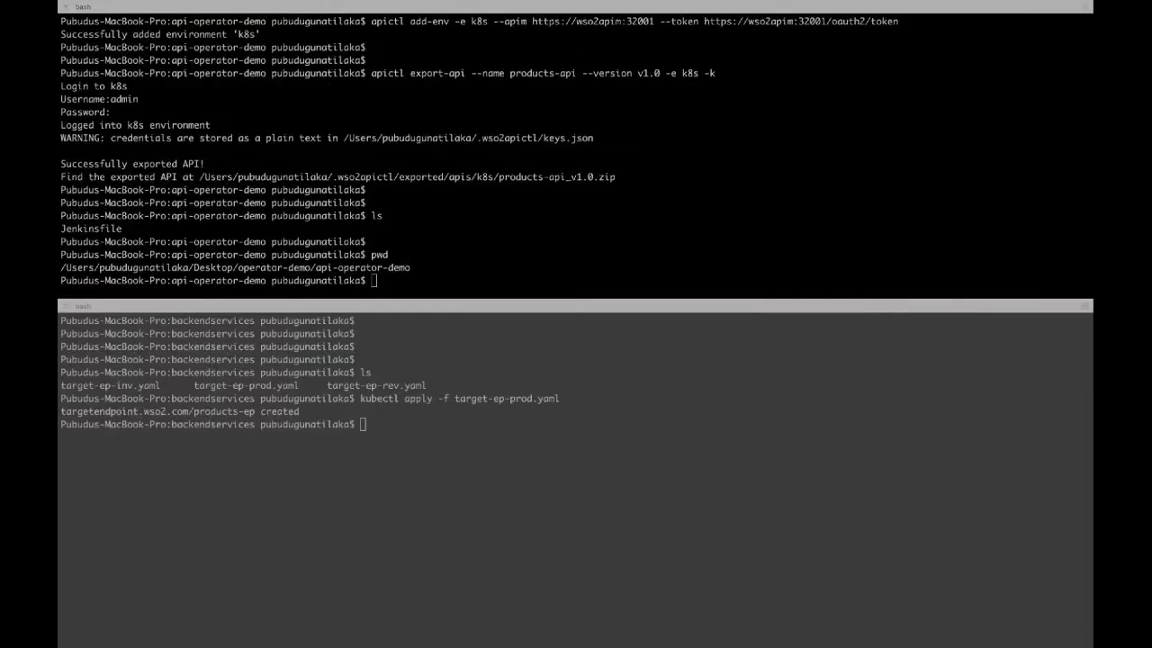
Step: List the repository folder, show its path, and list local git branches with gb
key("Return")
key("Return")
type("ls")
key("Return")
key("Return")
type("pwd")
key("Return")
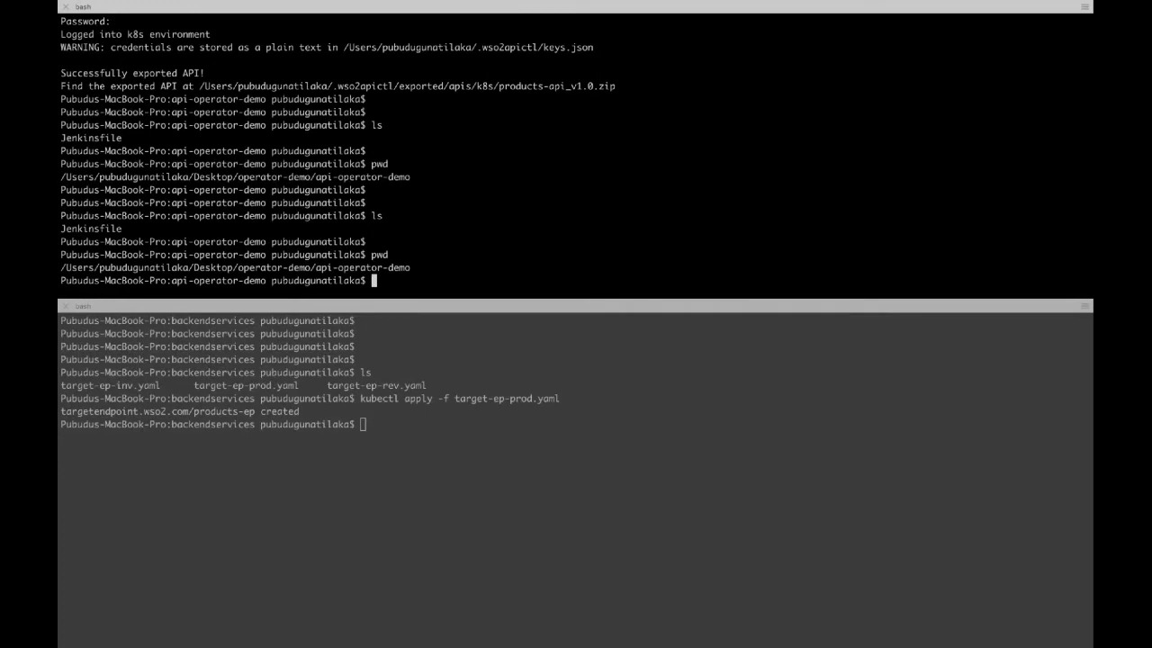
type("fb")
key("BackSpace")
key("BackSpace")
type("gn")
key("Return")
type("gb")
key("Return")
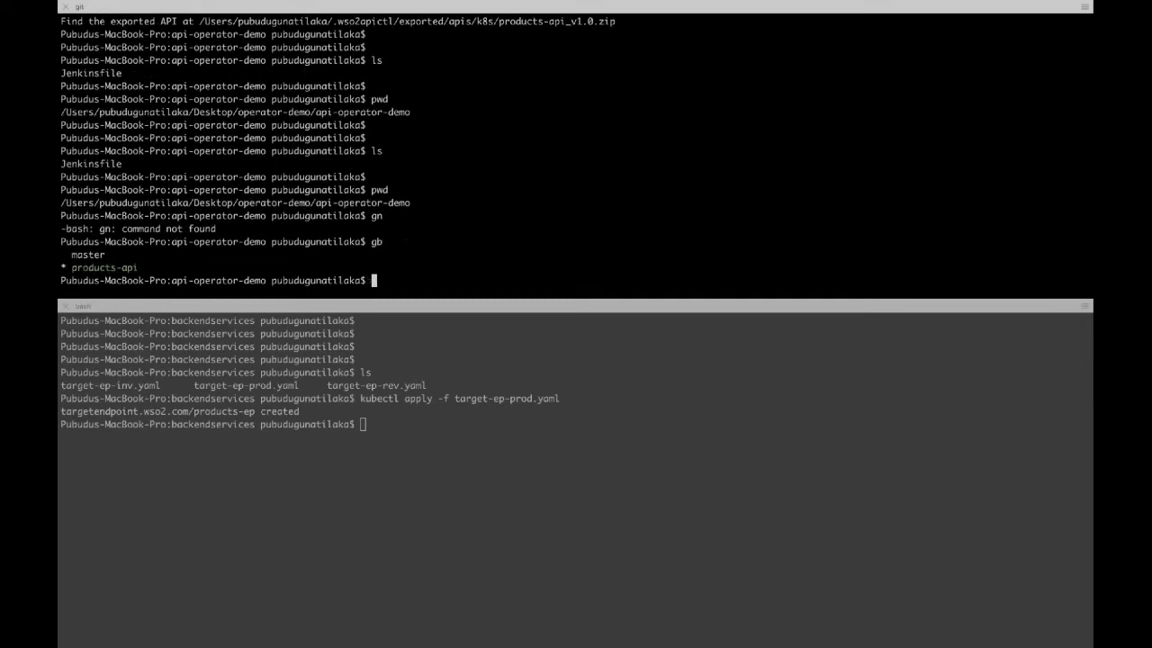
key("Return")
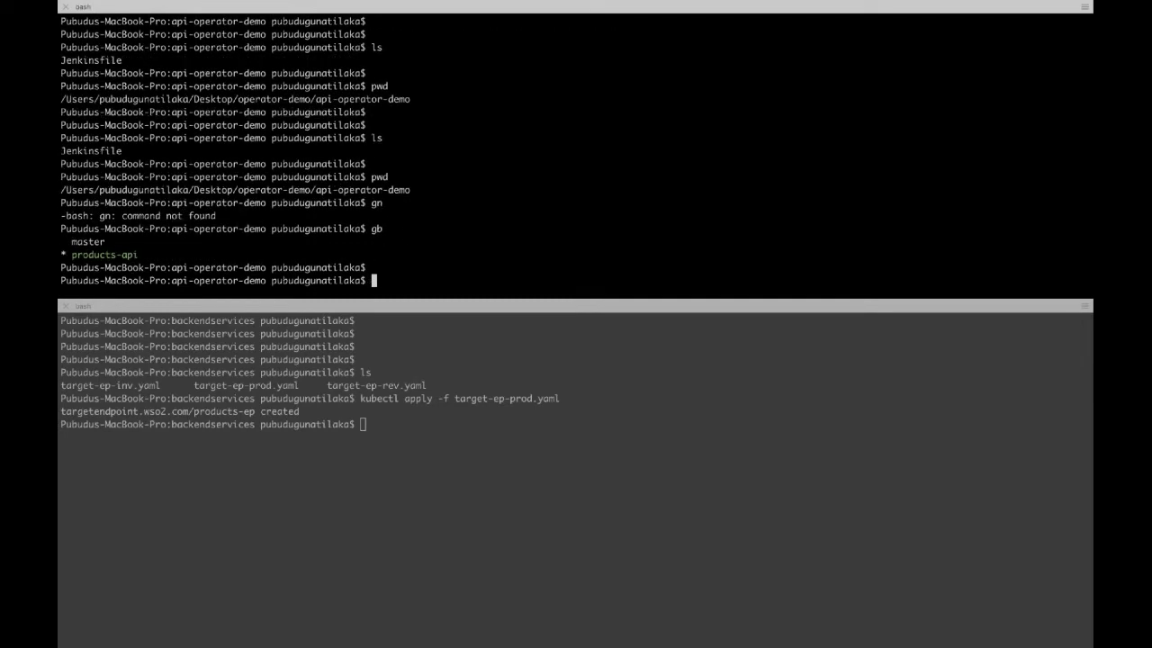
Step: Unzip products-api_v1.0.zip into the repository and confirm products-api-v1.0 is untracked via git status
scroll(338, 153, "up", 3)
scroll(338, 152, "down", 3)
type("unzip")
scroll(400, 124, "up", 3)
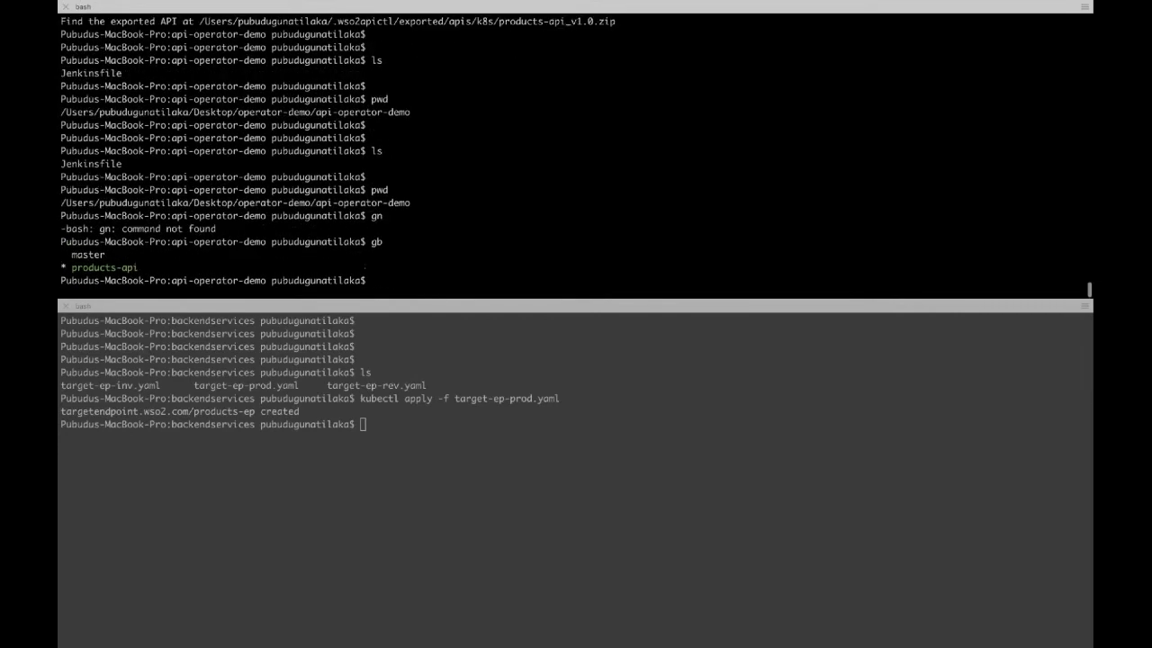
double_click(400, 124)
key("super+c")
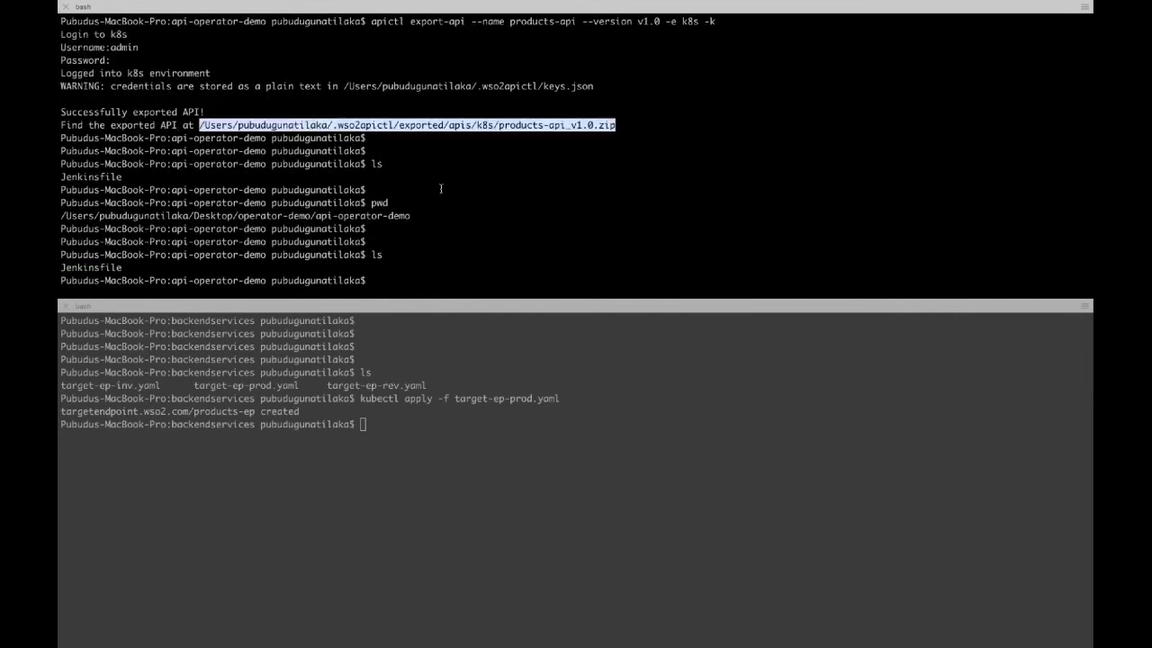
scroll(441, 188, "down", 3)
key("super+v")
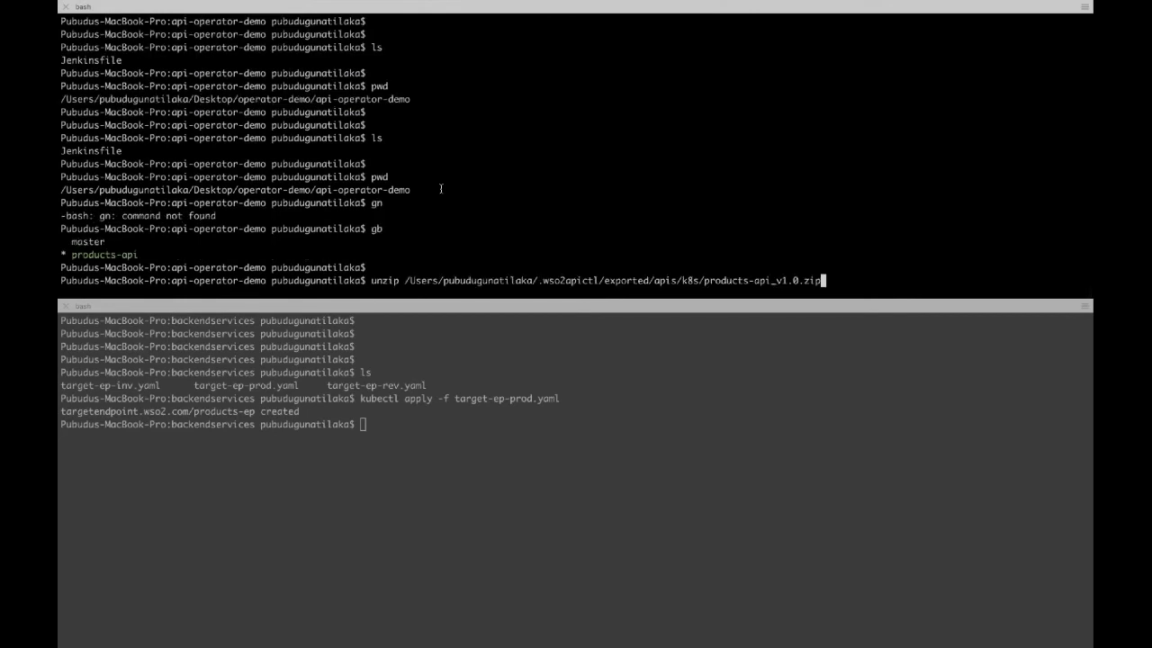
key("Return")
type("ls")
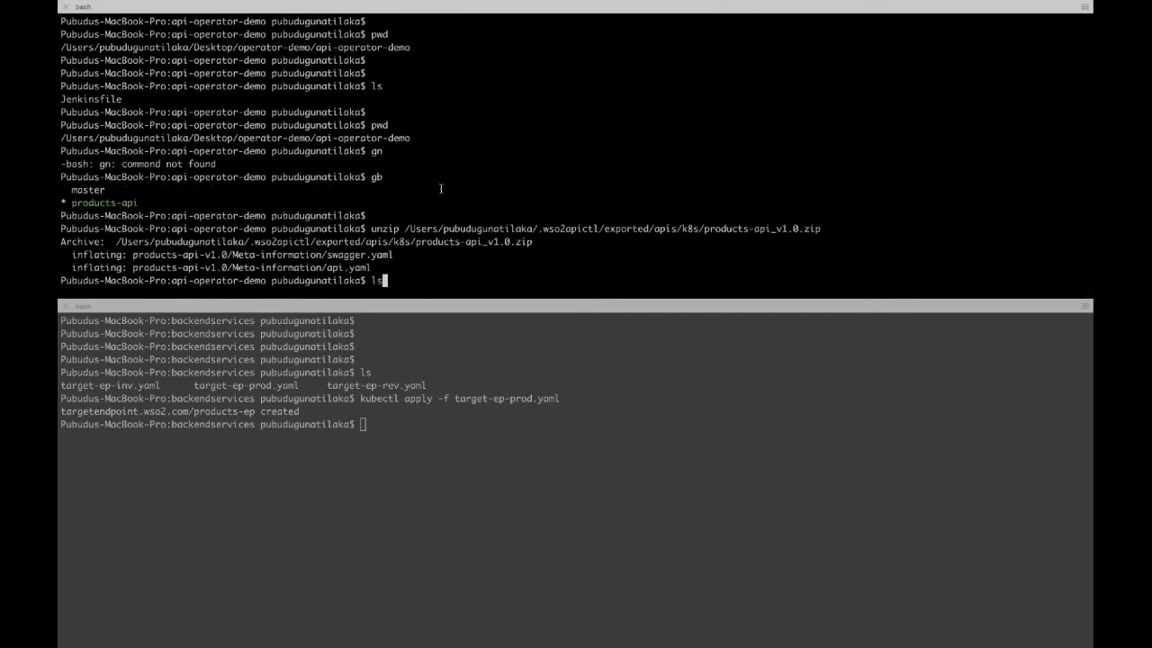
key("Return")
key("Return")
key("Return")
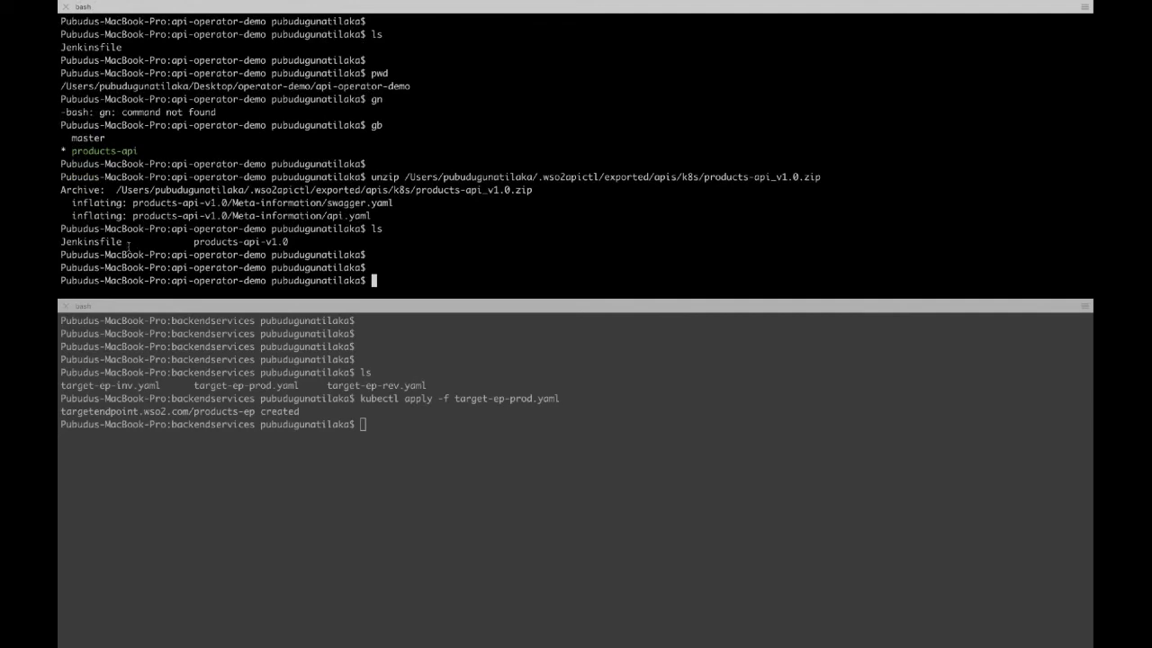
double_click(112, 242)
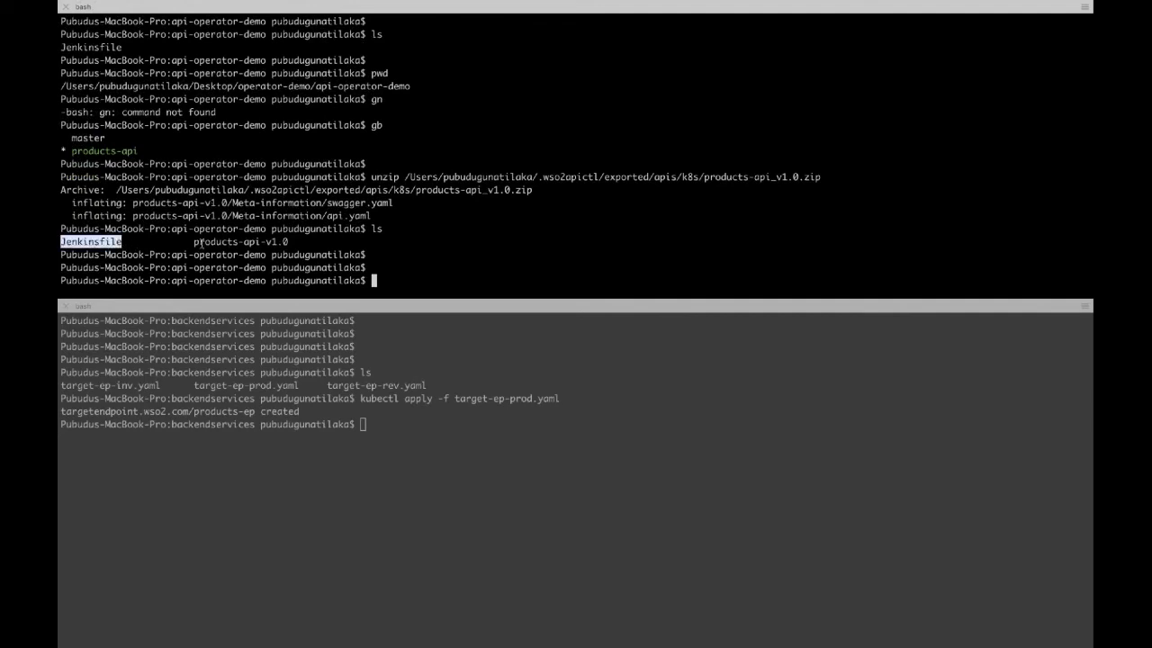
double_click(212, 242)
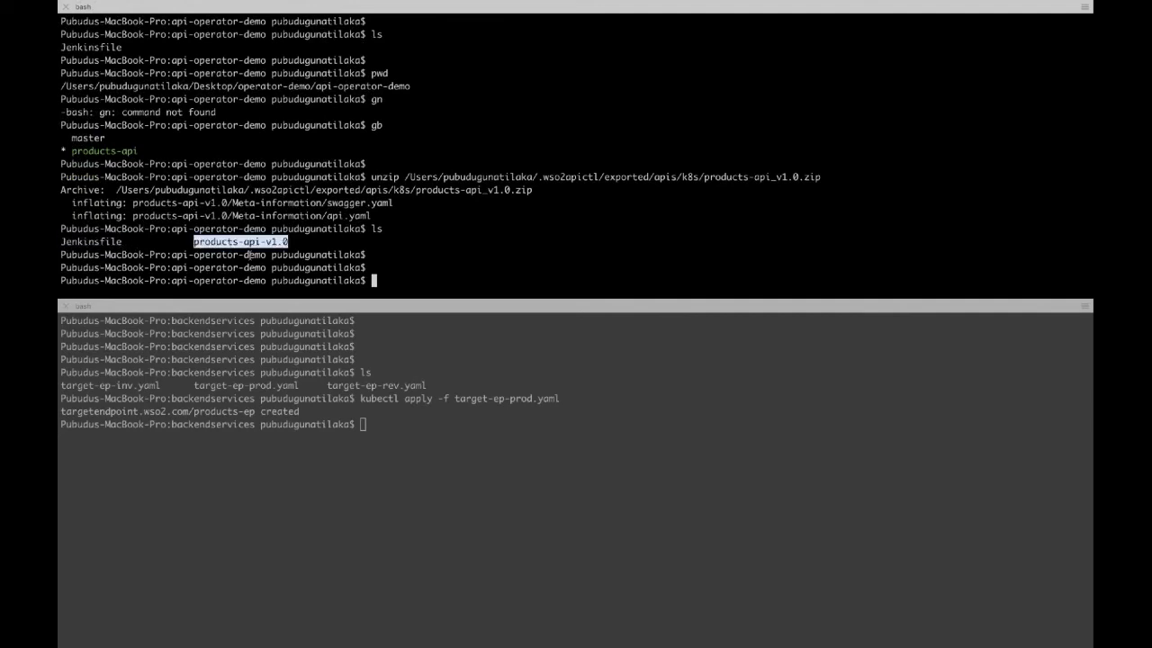
type("git status")
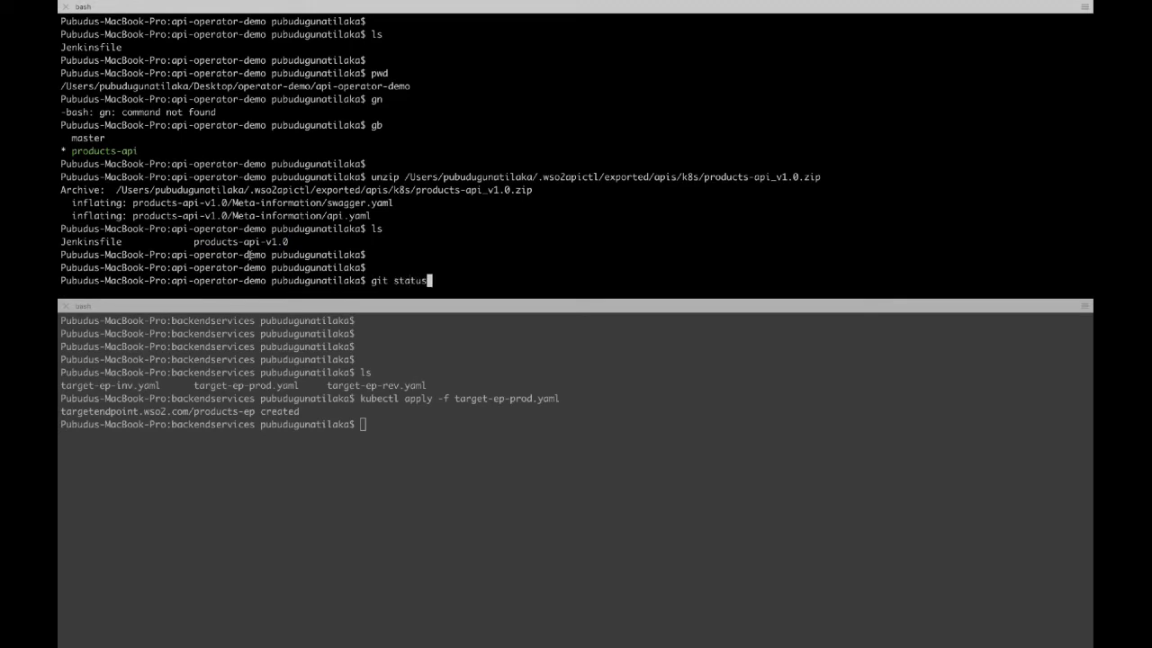
key("Return")
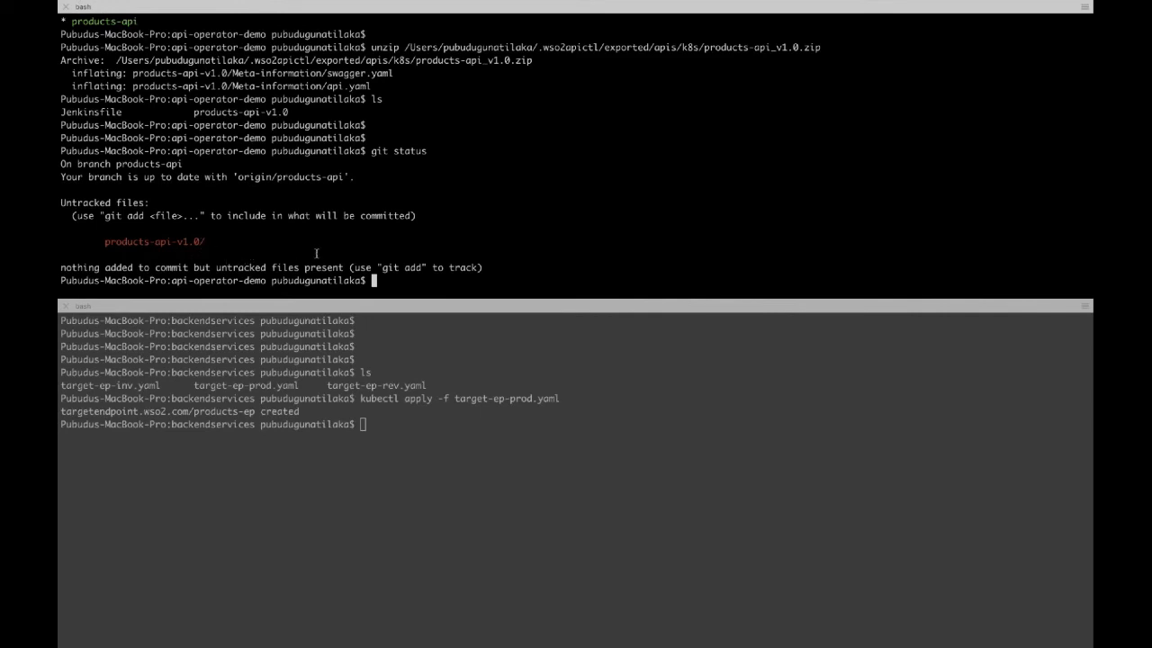
Step: Stage products-api-v1.0/ and commit it with the message "Adding product api"
key("Return")
key("Return")
type("git add ")
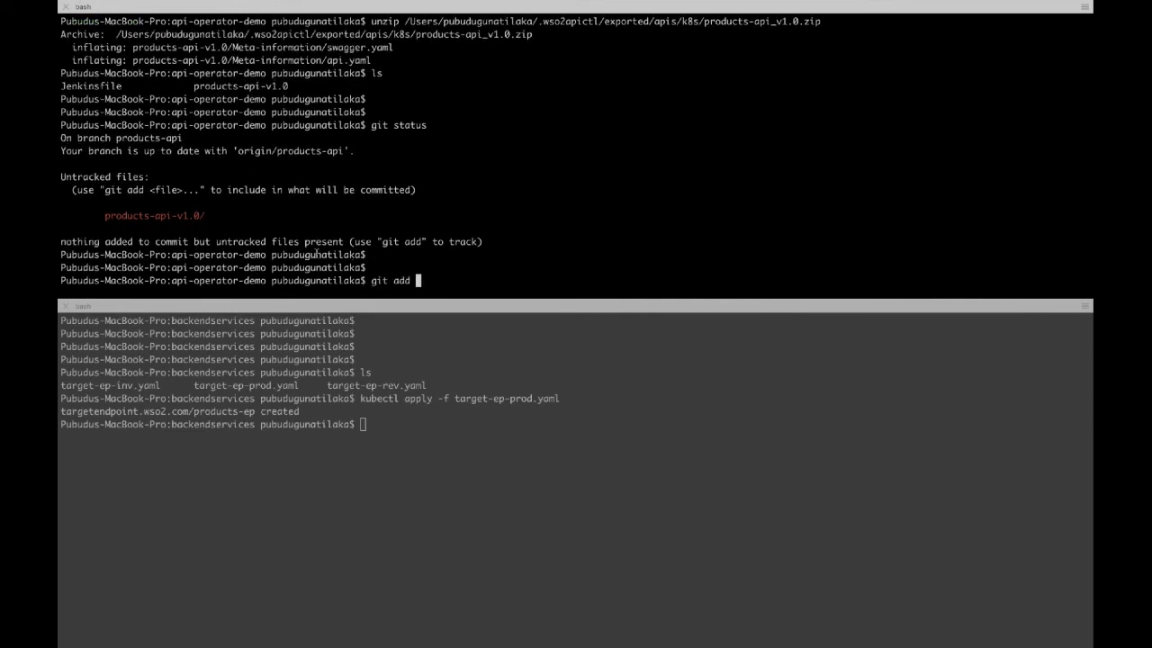
type("pr")
key("Tab")
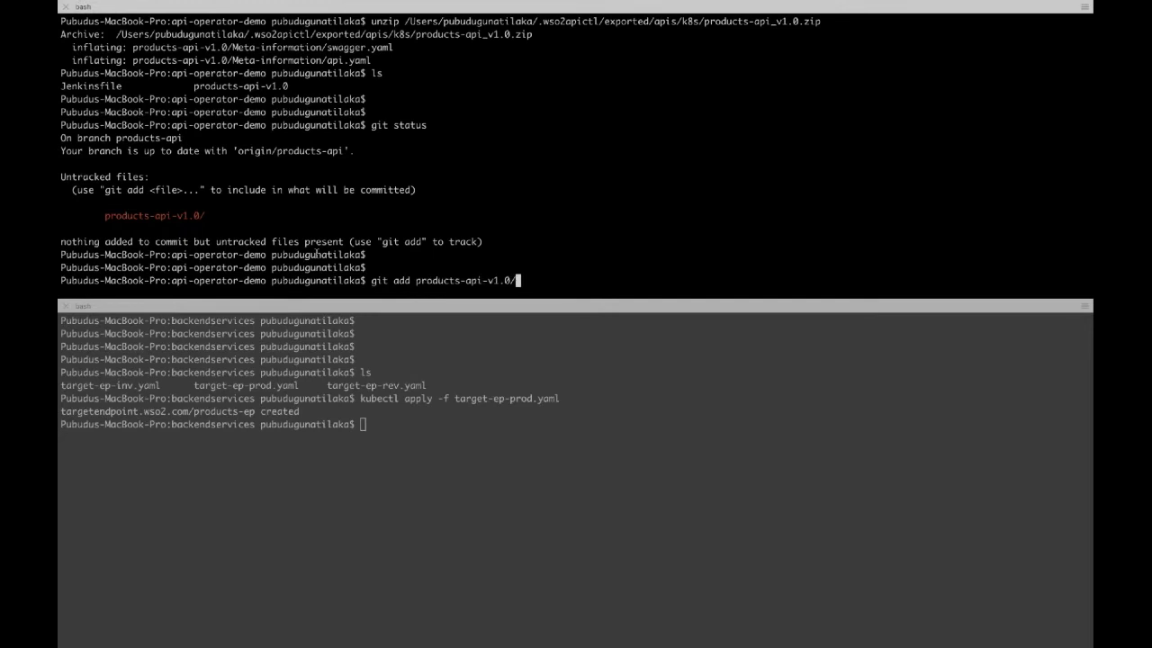
key("Return")
key("Return")
key("Return")
type("git co")
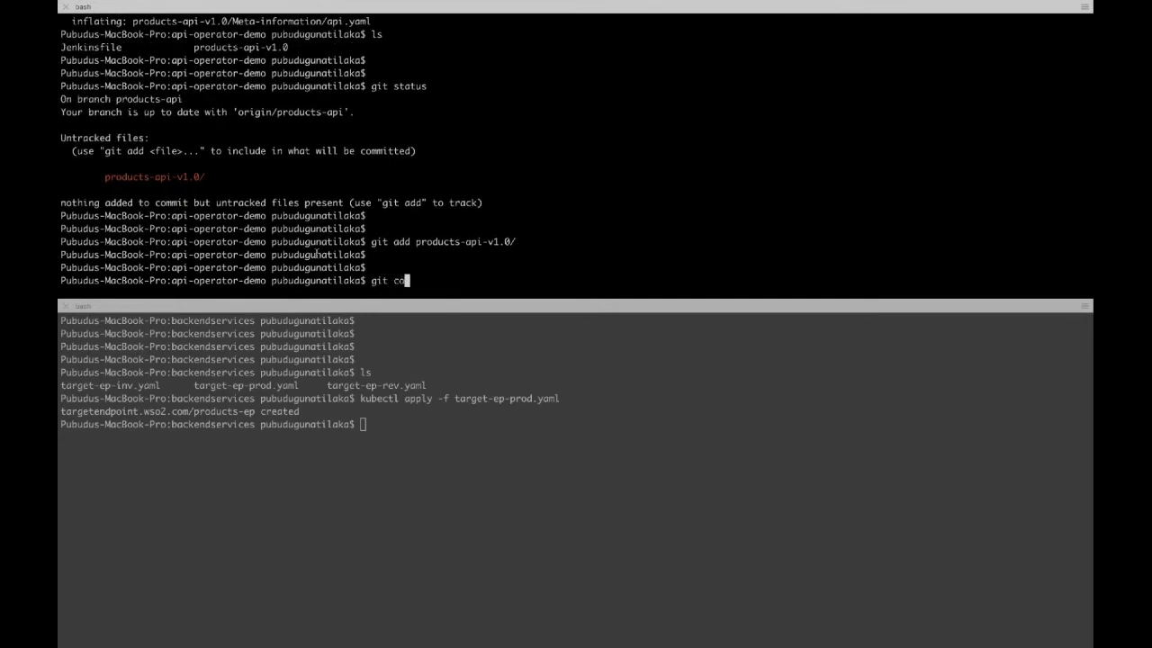
type("mmit -m \"Adding product api")
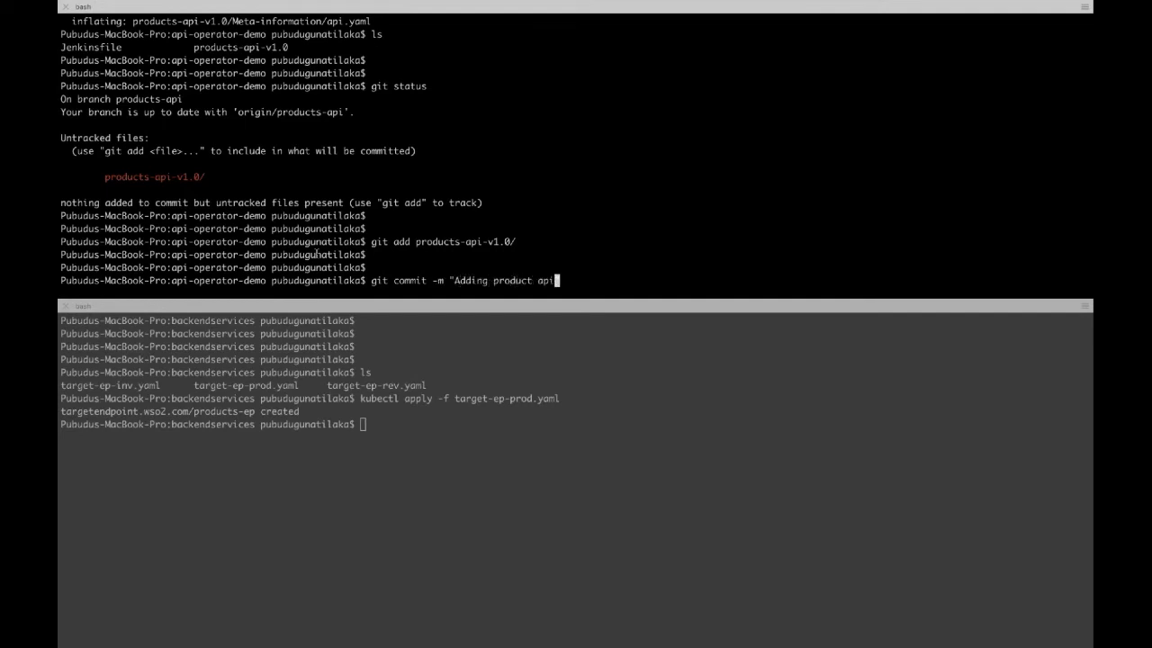
type("\"")
key("Return")
type("gs")
key("Return")
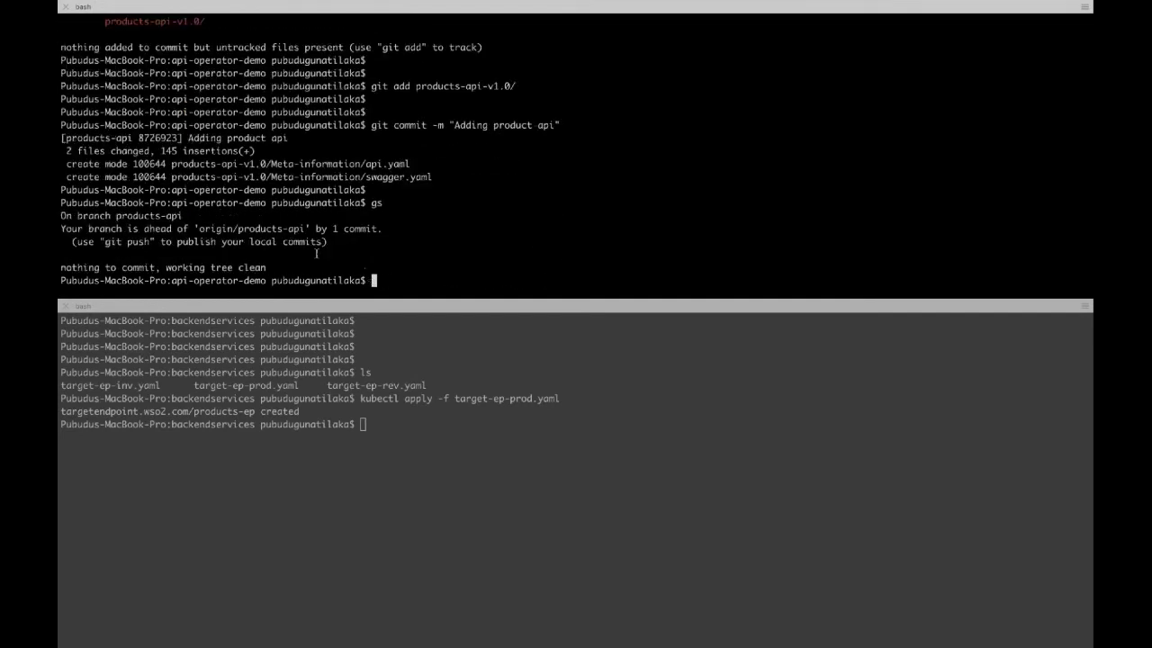
key("Return")
Step: Push the commit to origin's products-api branch
type("git ")
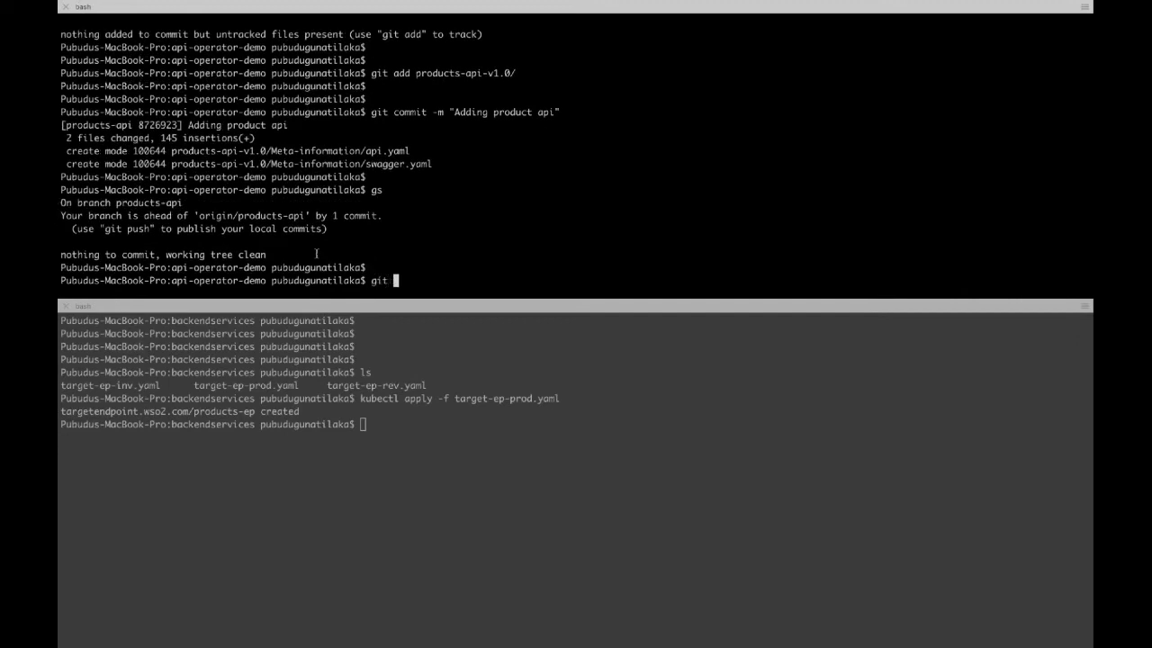
type("push orgin")
key("BackSpace")
key("BackSpace")
key("BackSpace")
type("igin products-api")
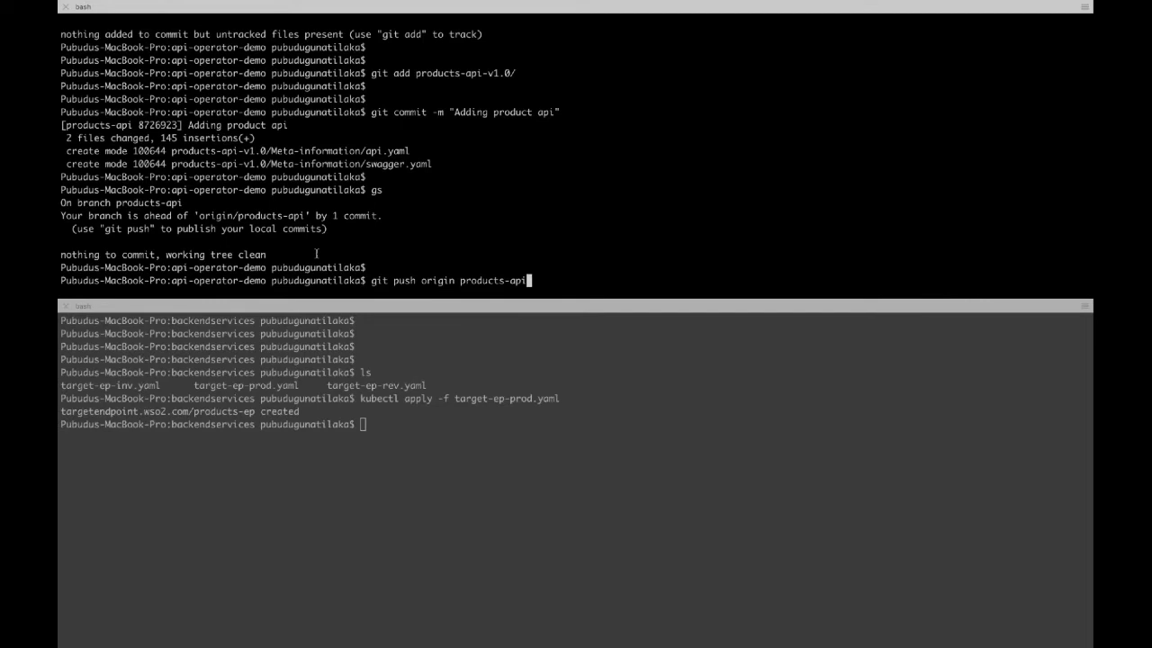
key("Return")
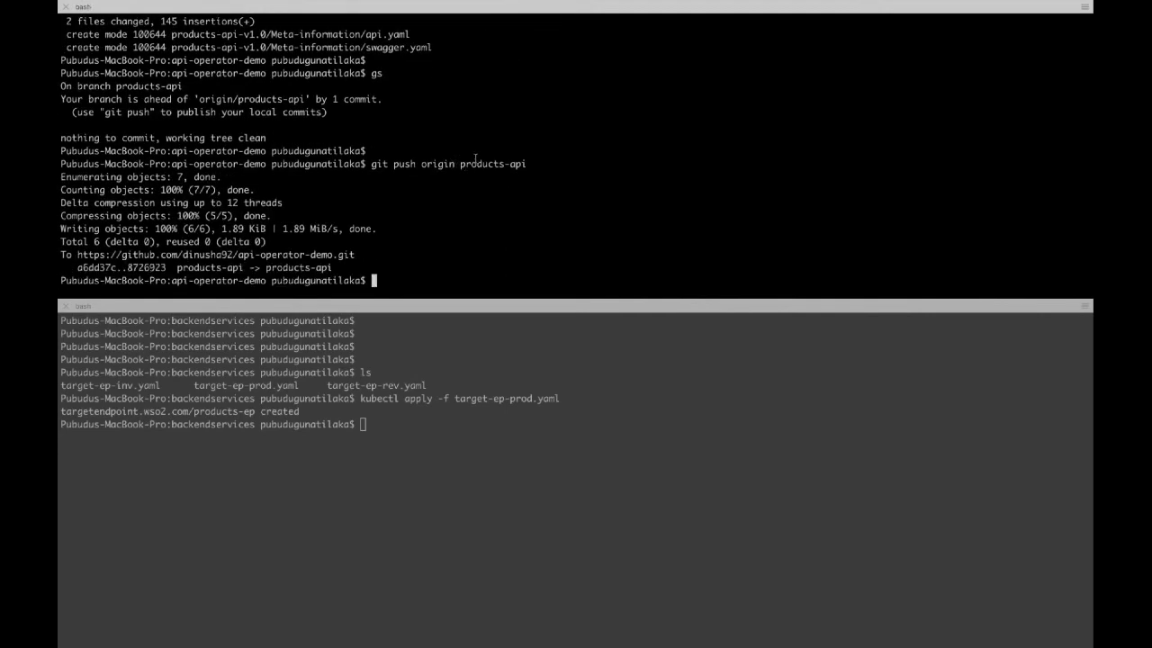
key("ctrl+Right")
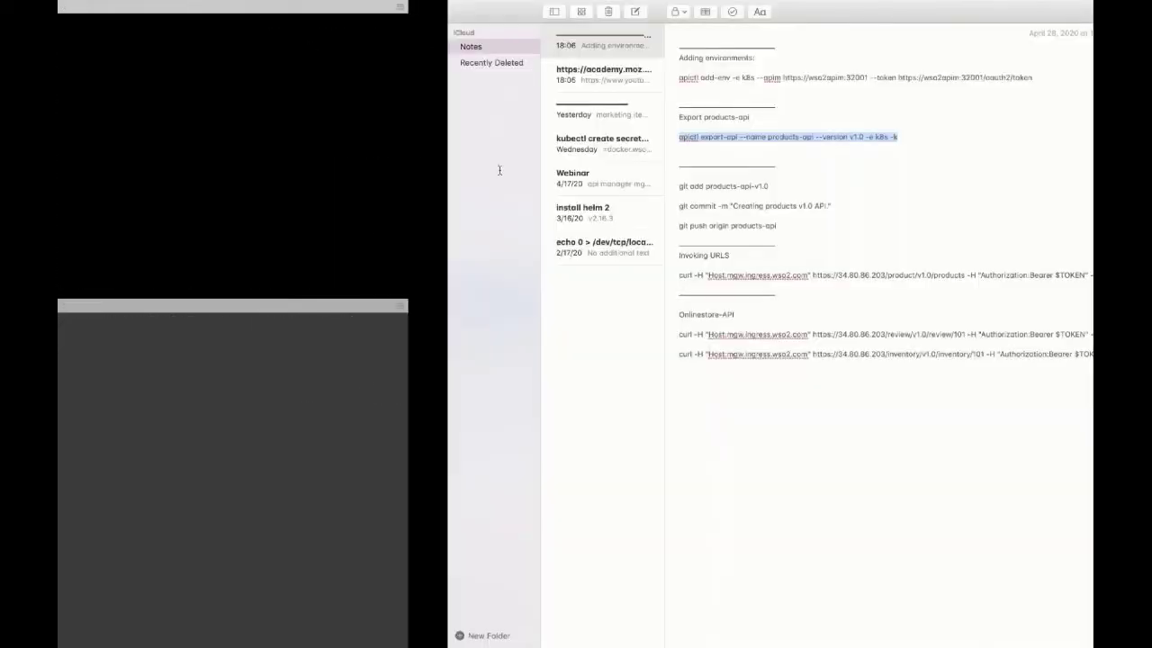
key("ctrl+Left")
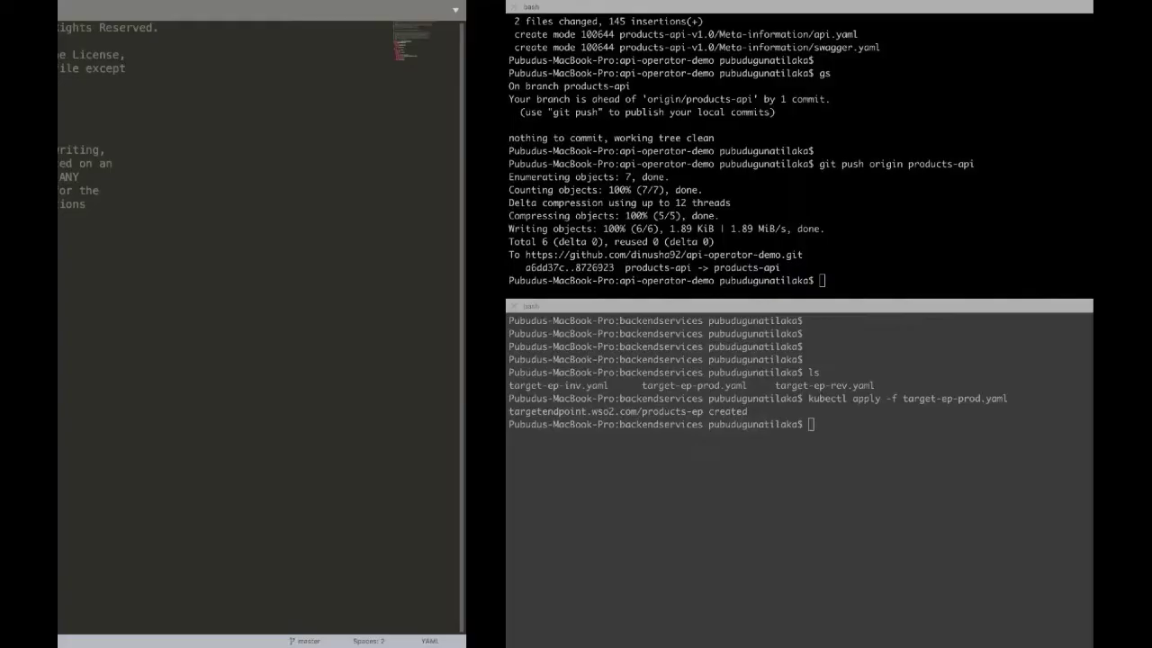
key("ctrl+Left")
key("ctrl+Left")
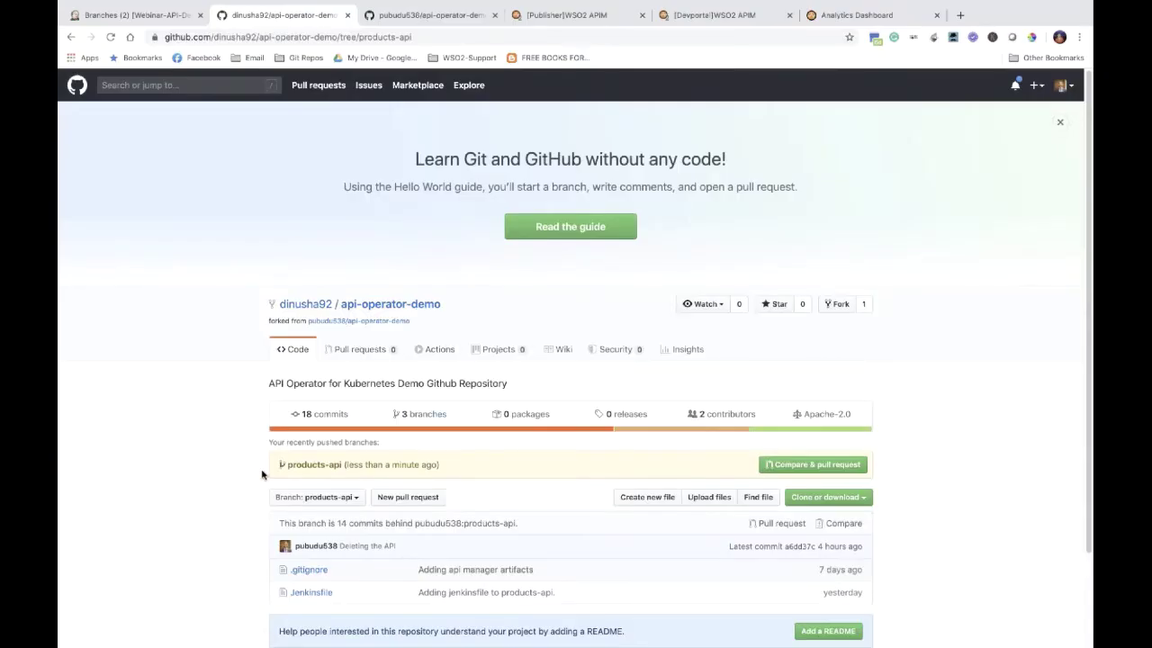
Step: Create the 'Adding product api' pull request and review its changed files
scroll(262, 475, "down", 2)
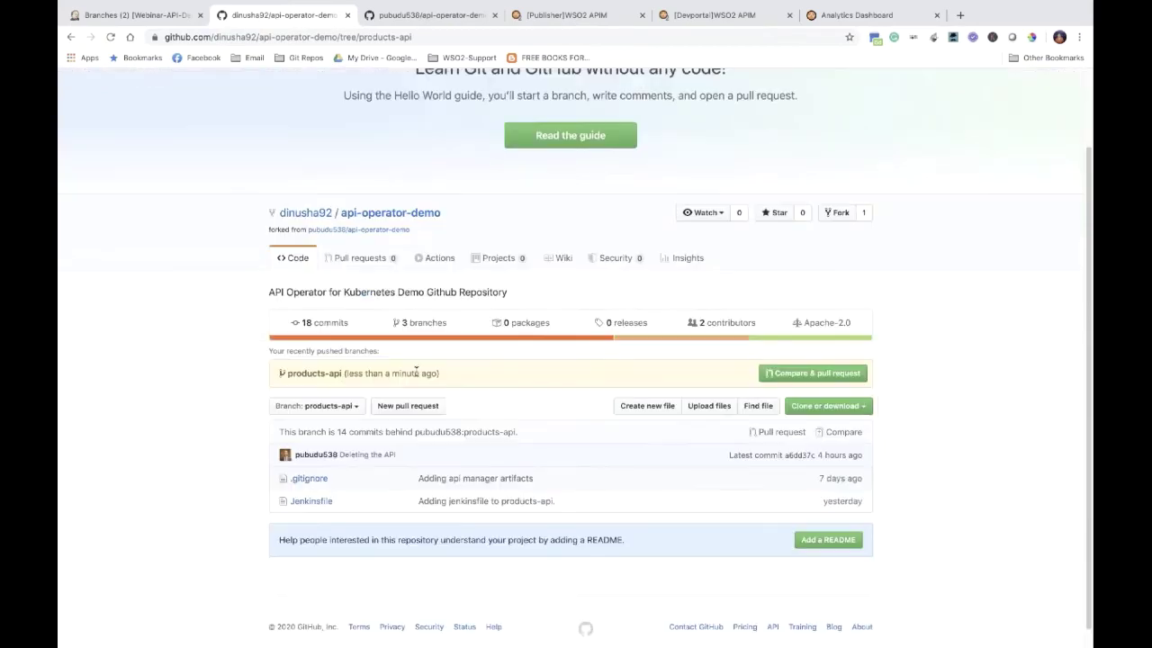
left_click(786, 372)
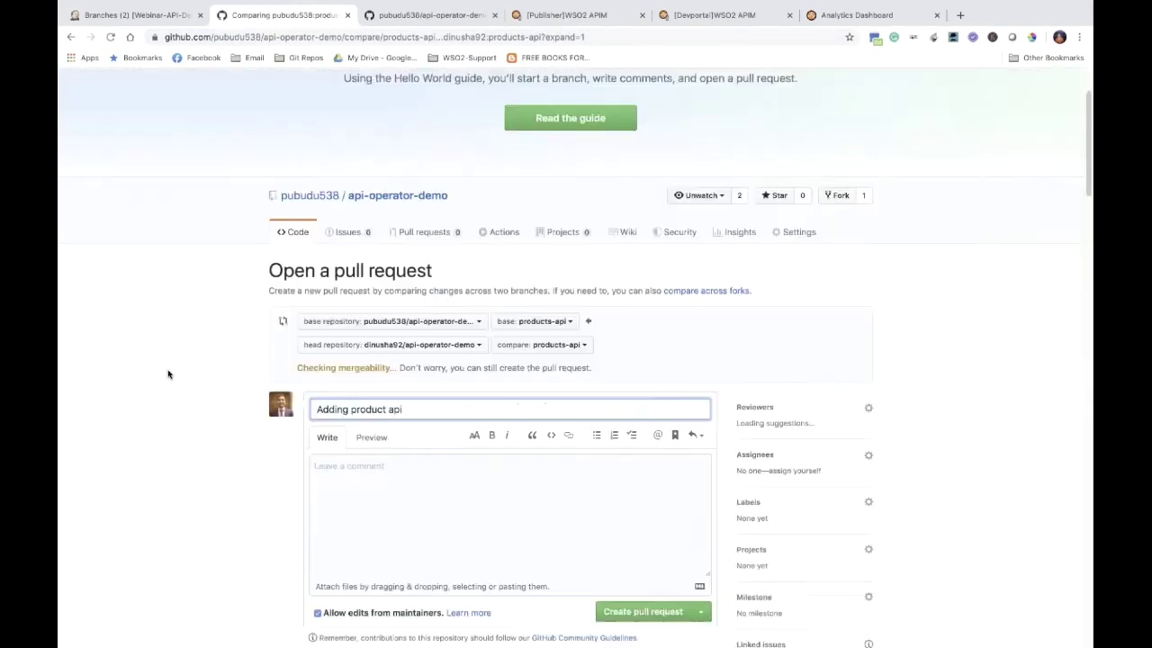
scroll(168, 374, "down", 5)
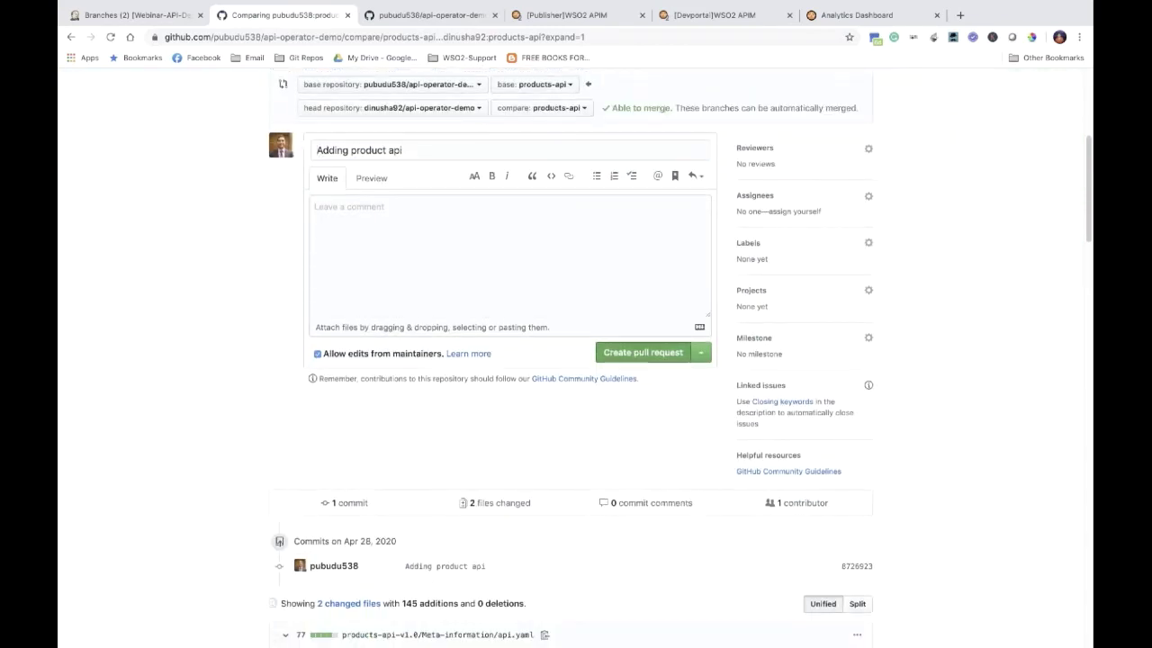
left_click(643, 352)
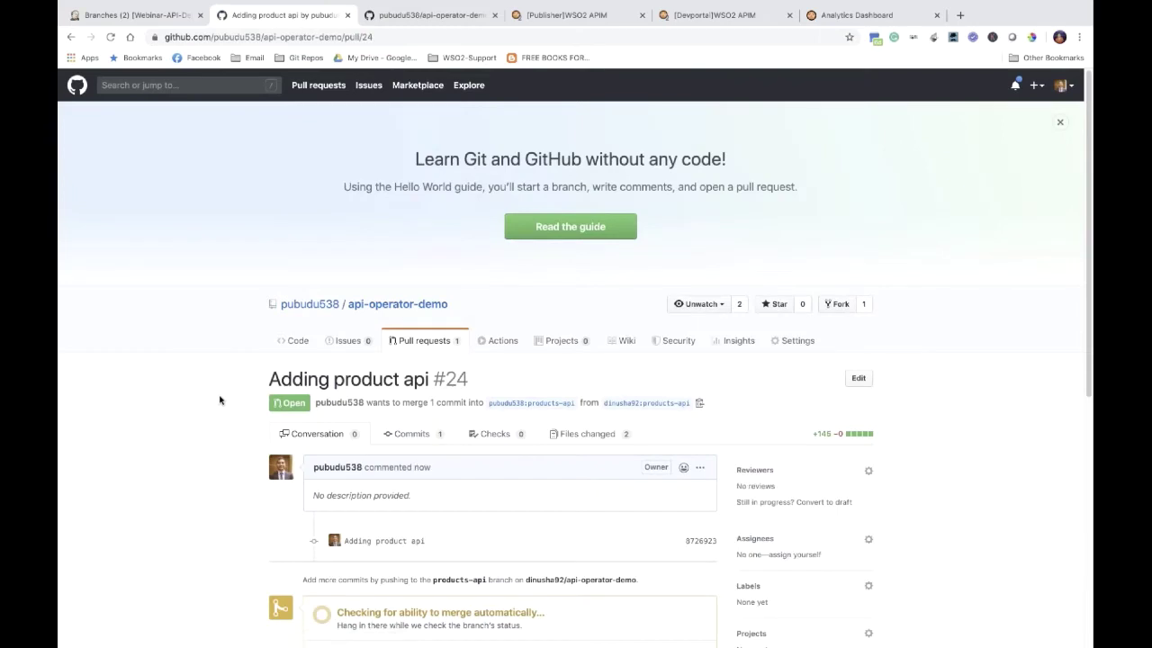
scroll(220, 399, "down", 3)
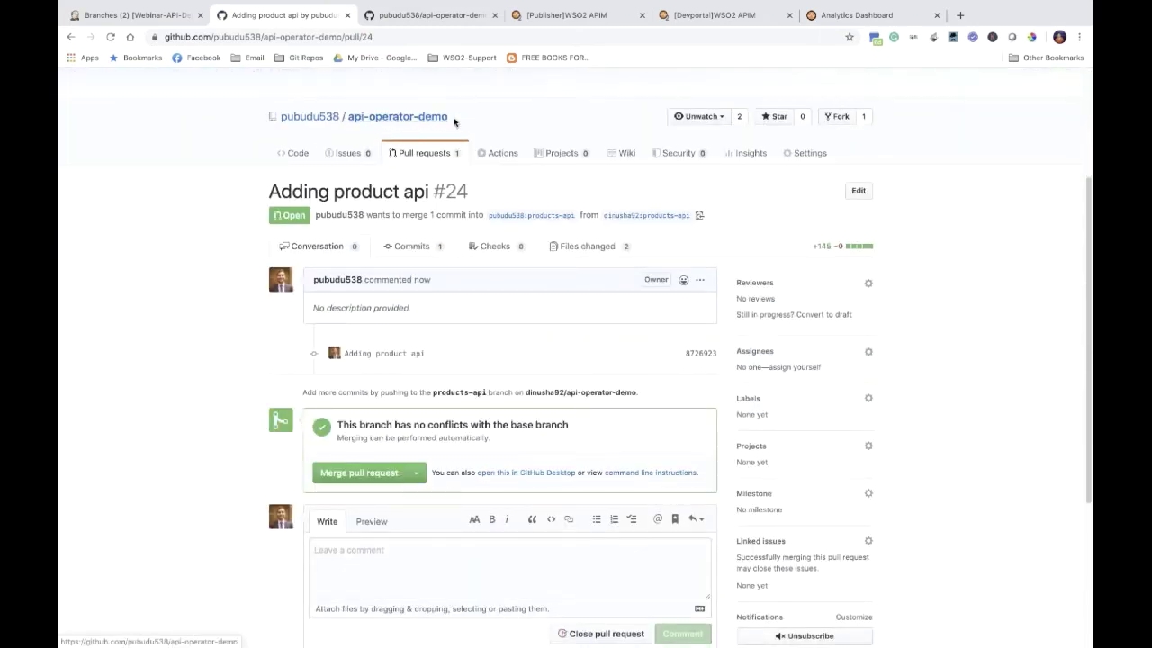
mouse_move(419, 125)
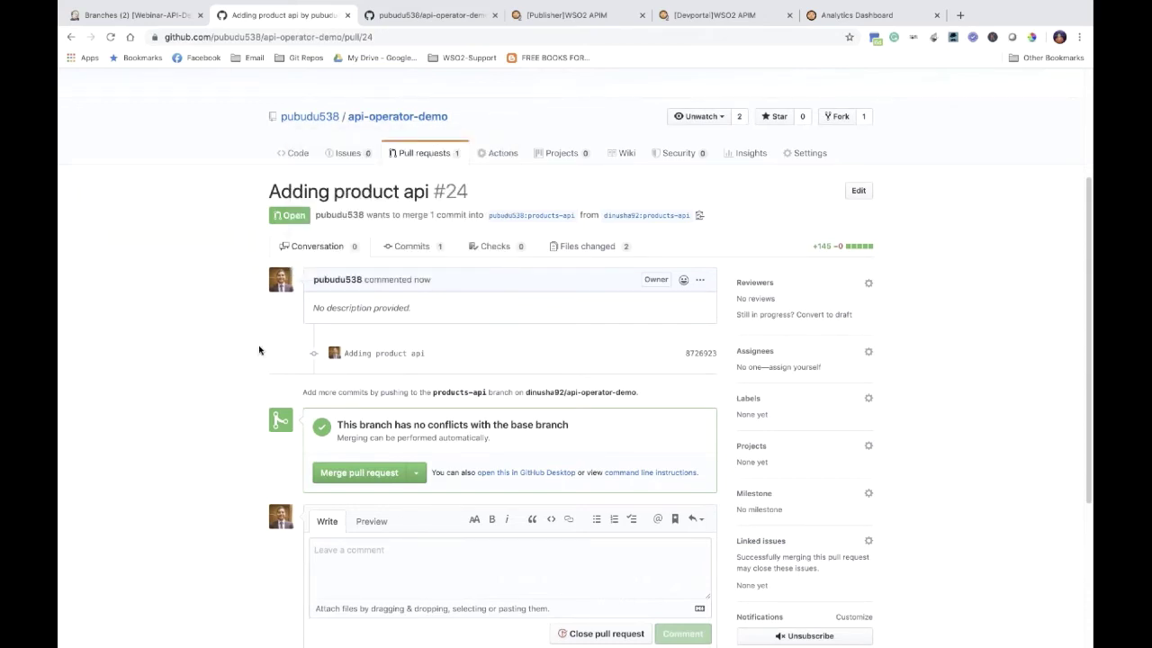
scroll(345, 326, "down", 2)
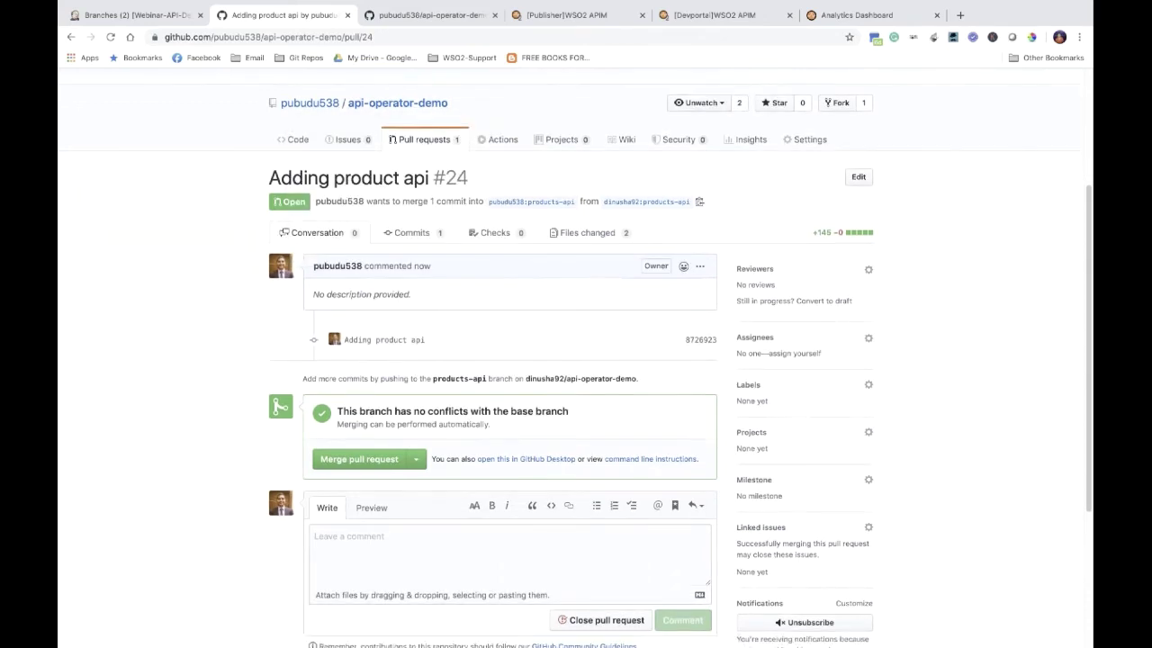
left_click(580, 195)
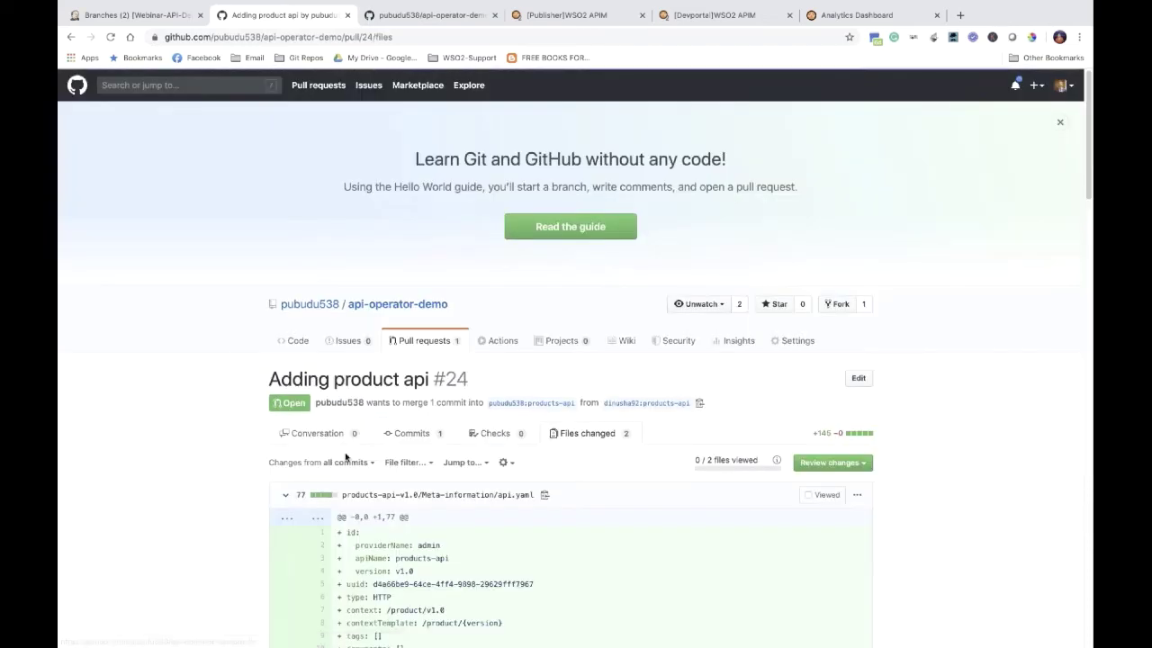
left_click(318, 435)
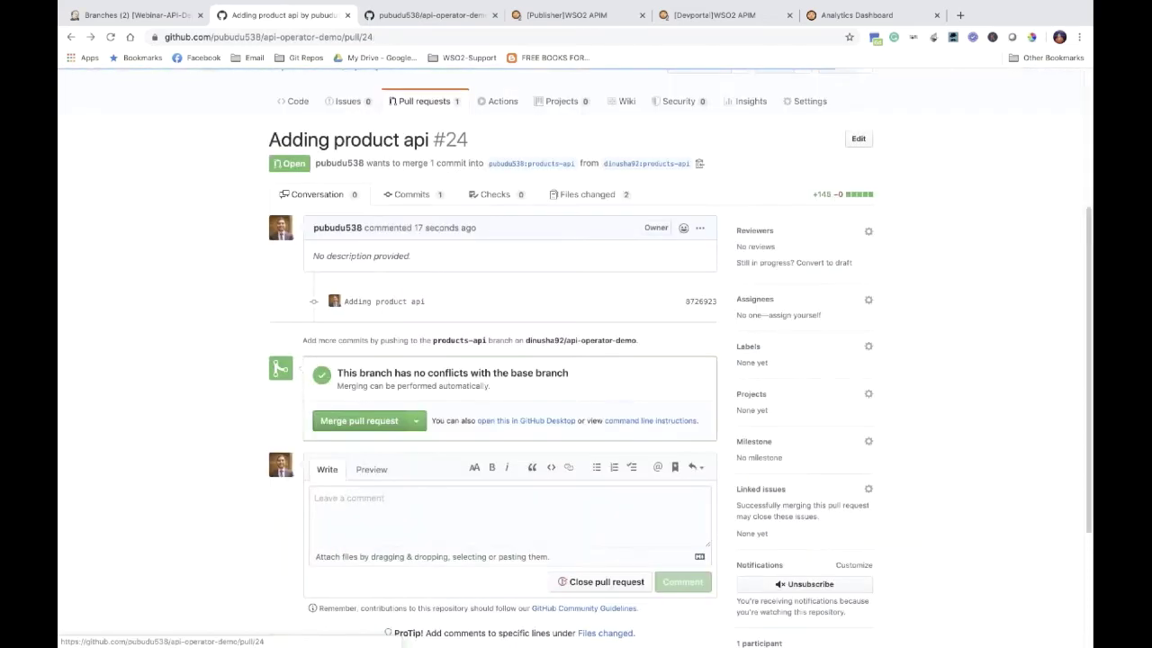
Step: Merge pull request #24 into products-api and bring up the Jenkins jobs
scroll(231, 420, "down", 1)
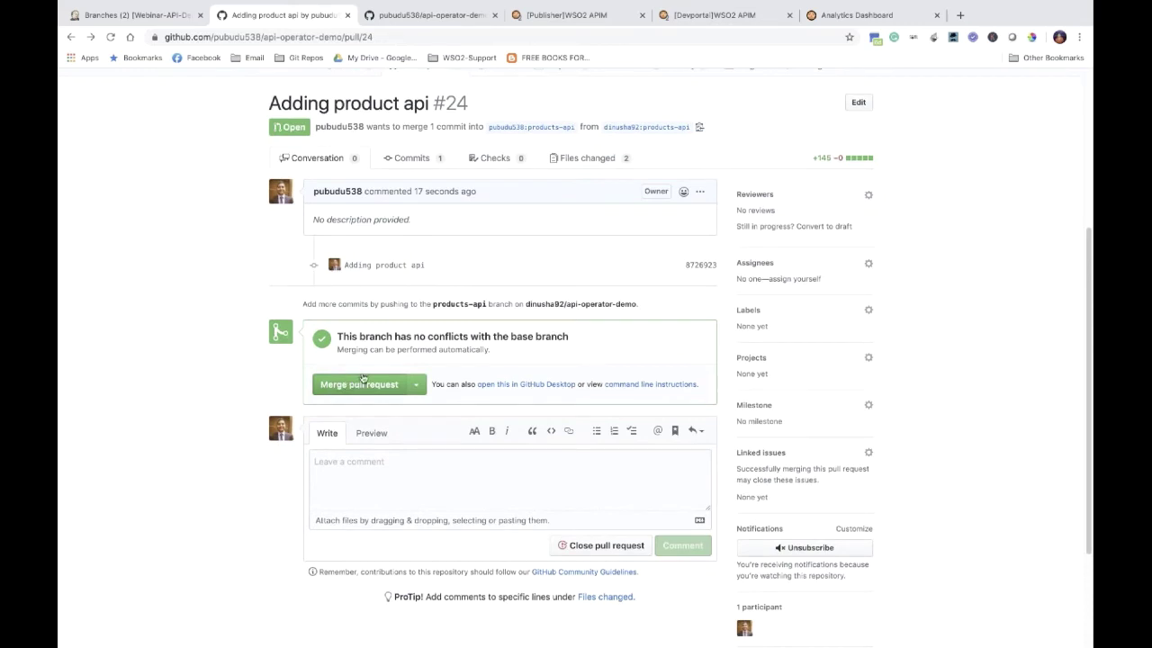
left_click(358, 385)
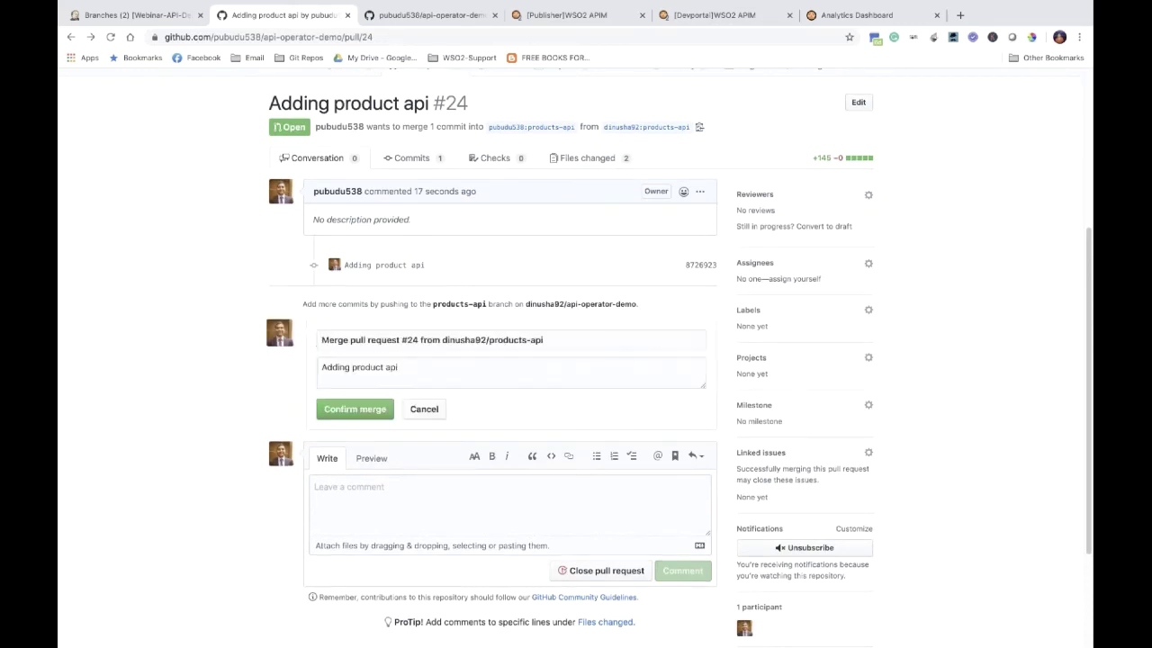
left_click(350, 412)
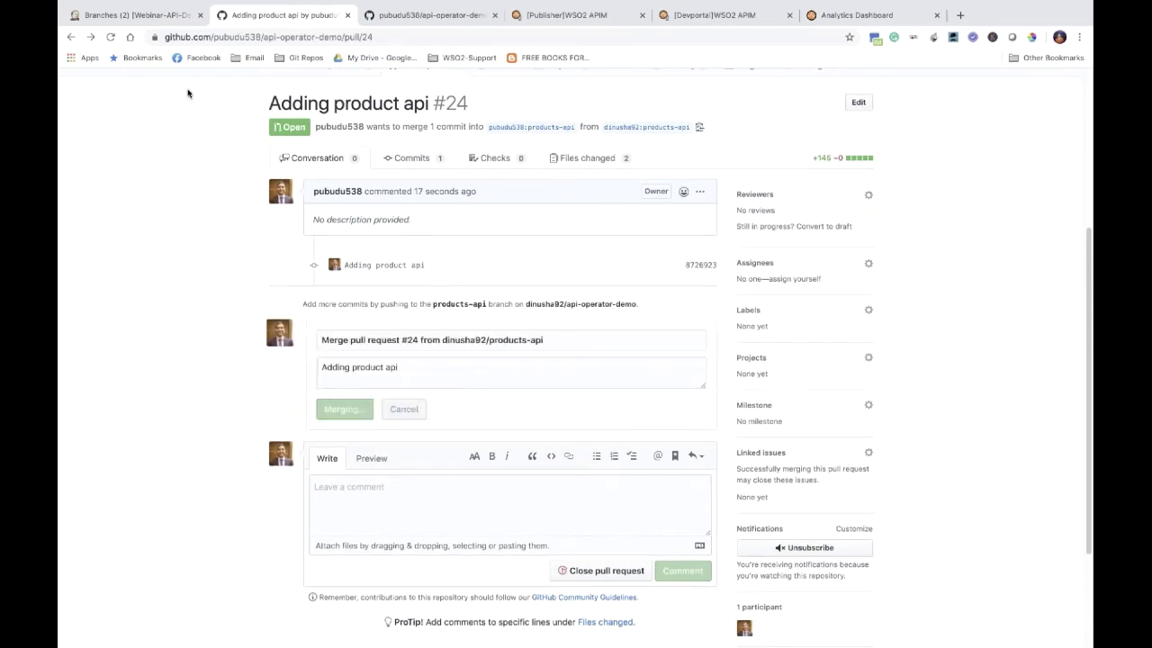
left_click(156, 18)
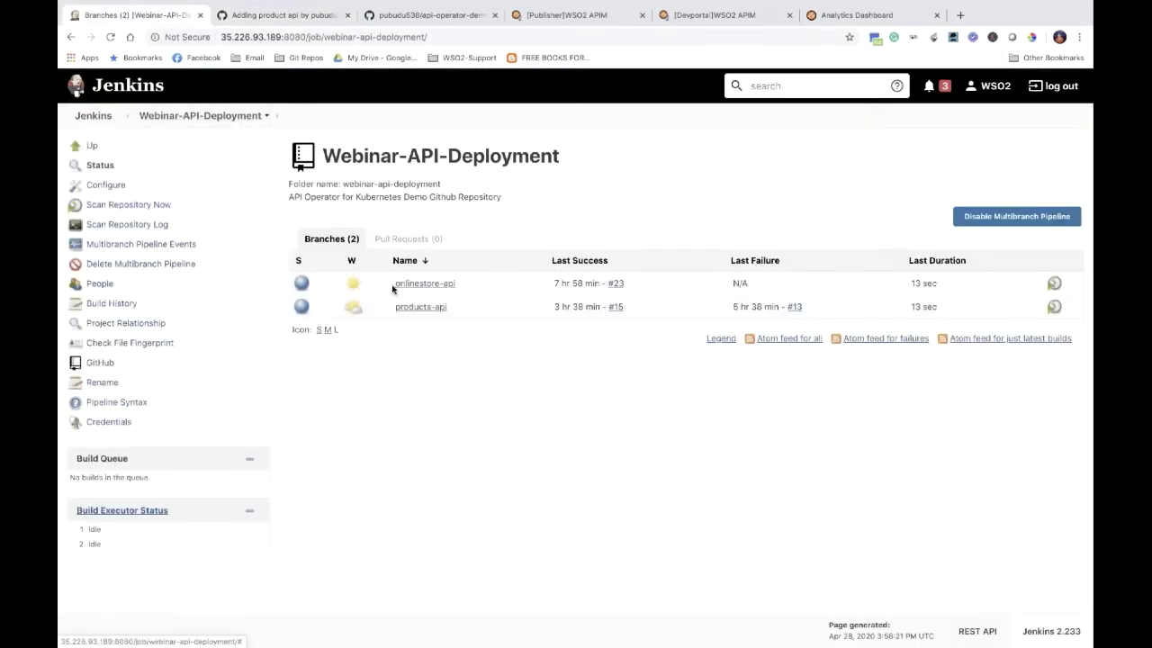
Step: Show products-api build #17's console output and highlight the line adding the API to Kubernetes
left_click(415, 310)
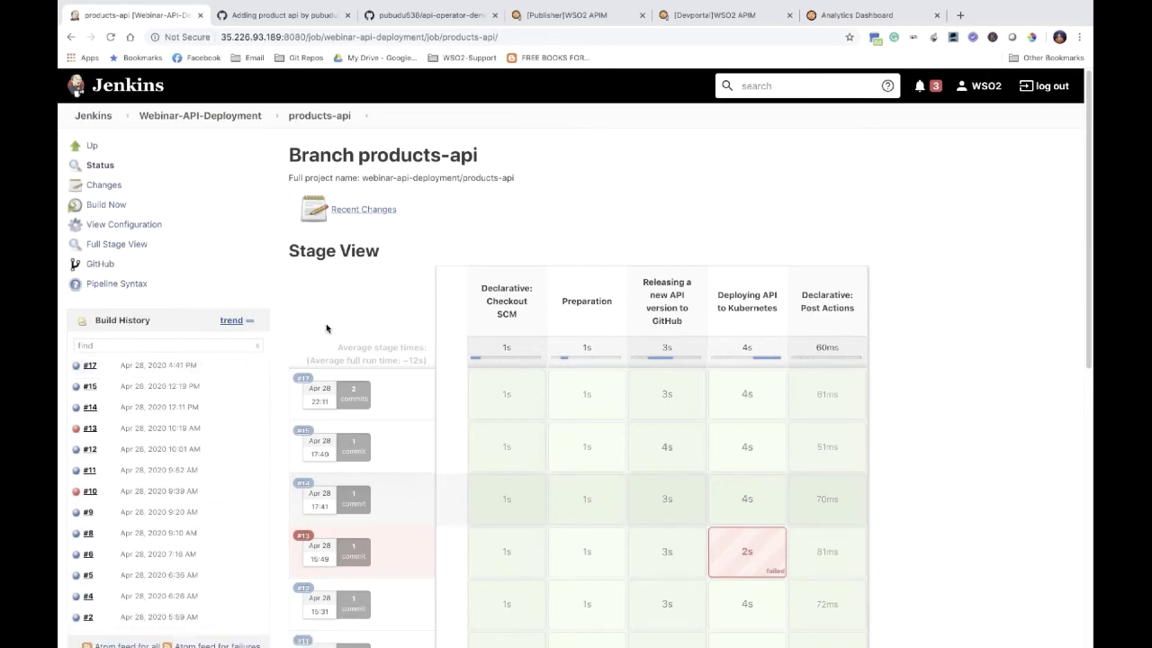
left_click(97, 369)
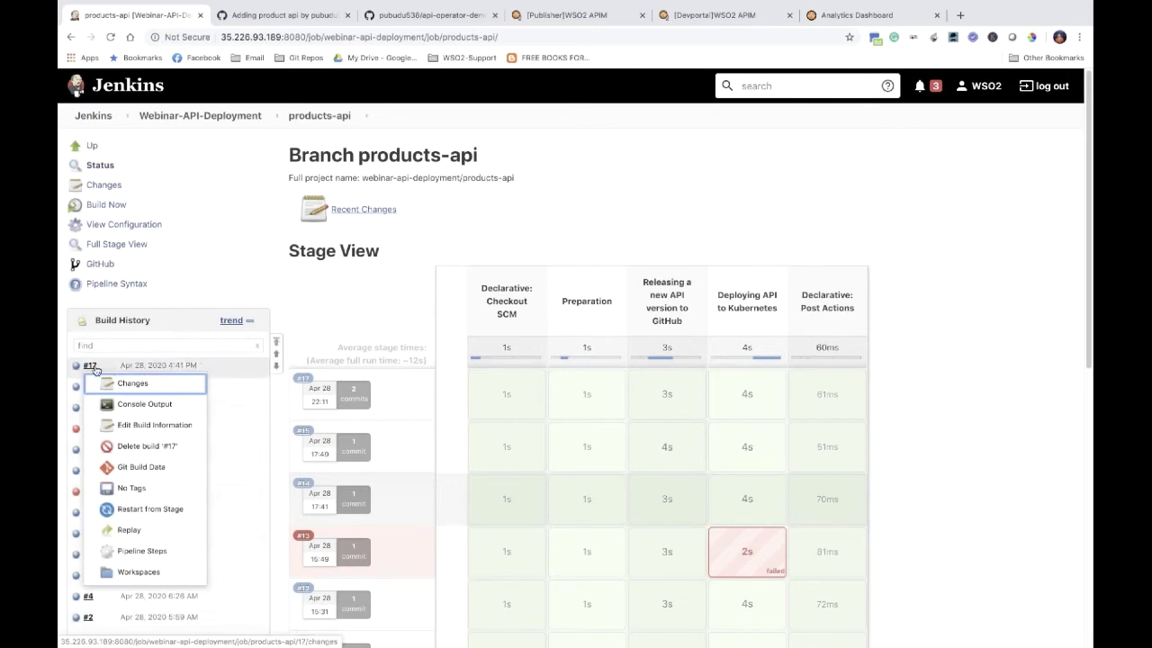
left_click(91, 366)
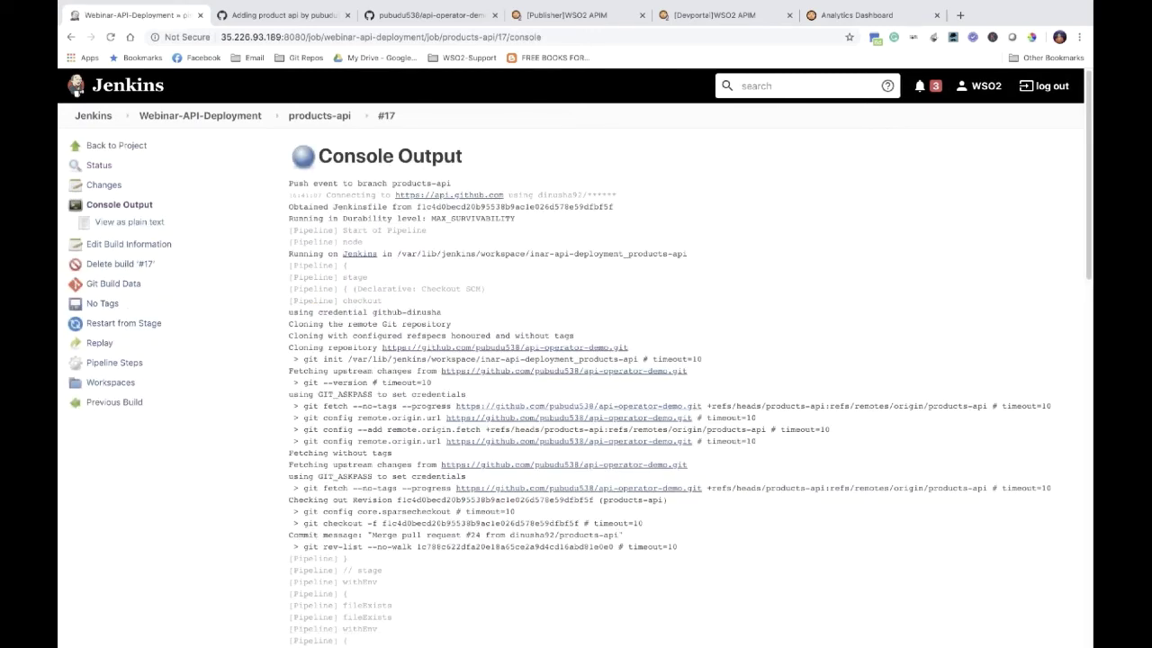
scroll(576, 360, "down", 1)
scroll(78, 87, "down", 10)
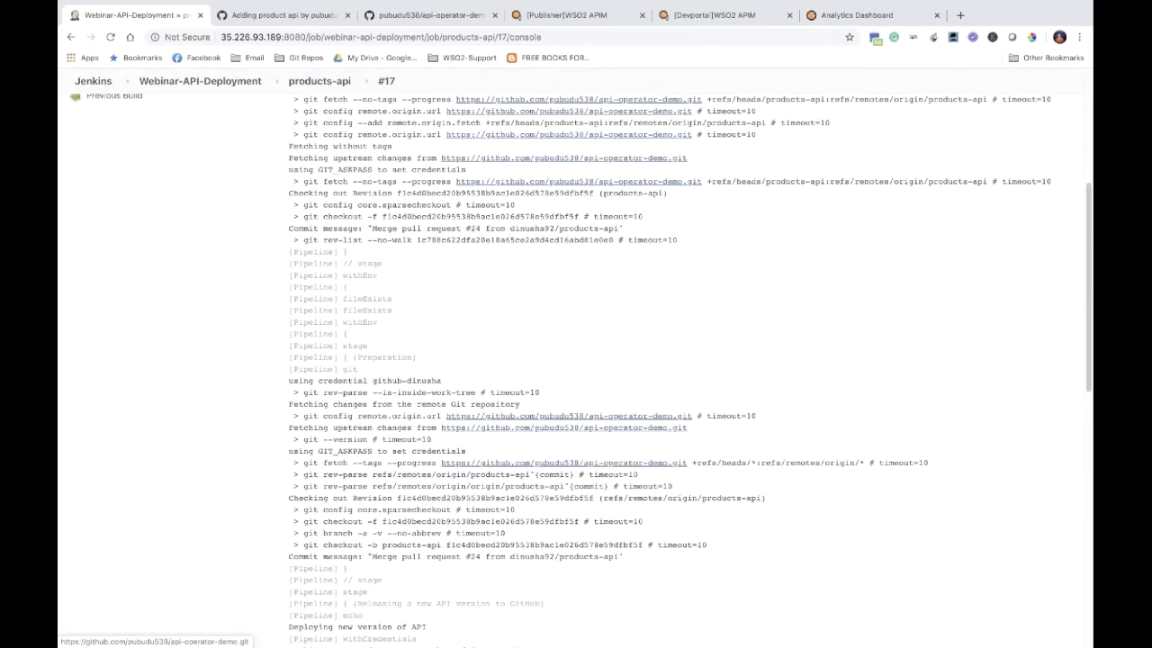
scroll(691, 370, "down", 5)
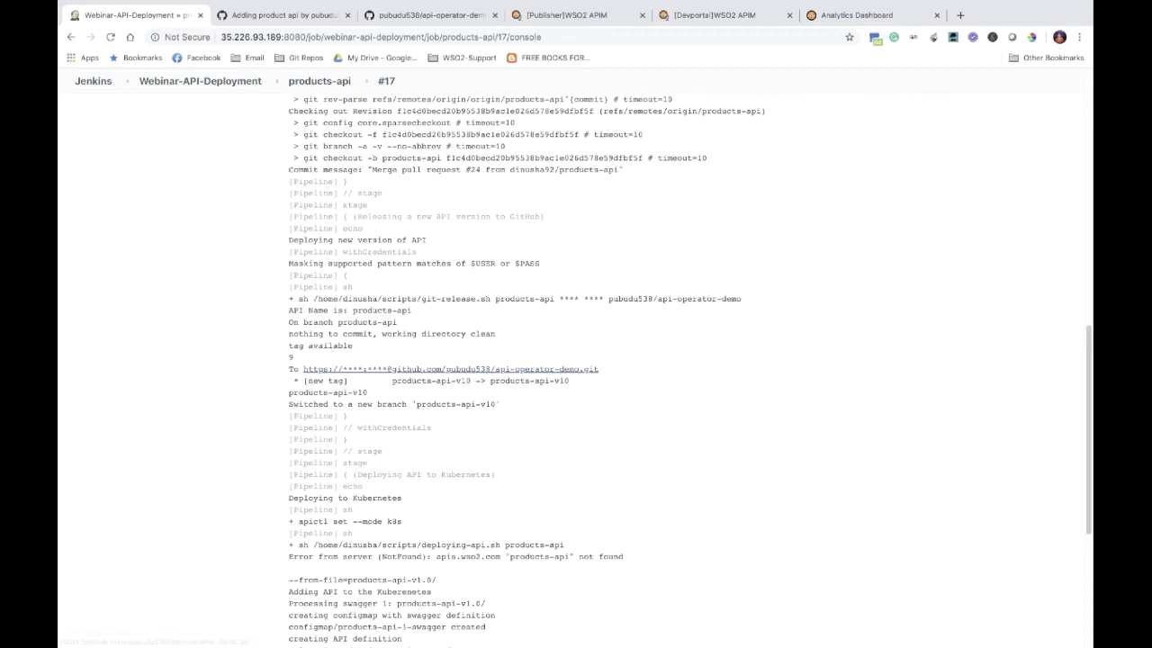
scroll(341, 390, "down", 5)
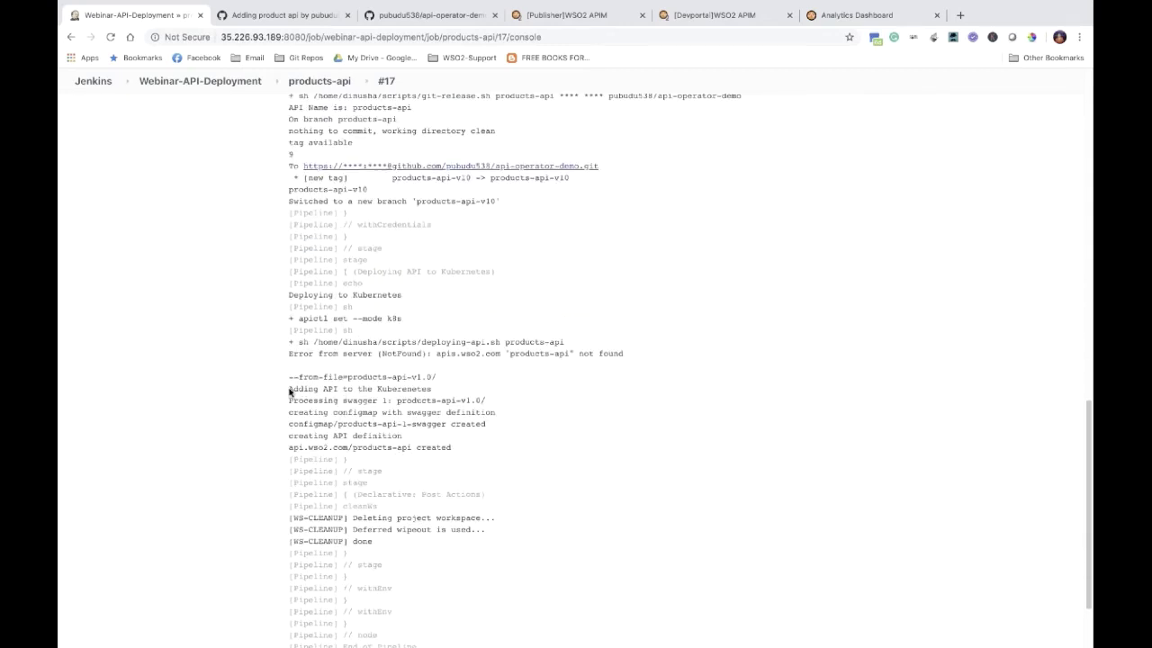
left_click_drag(289, 389, 436, 386)
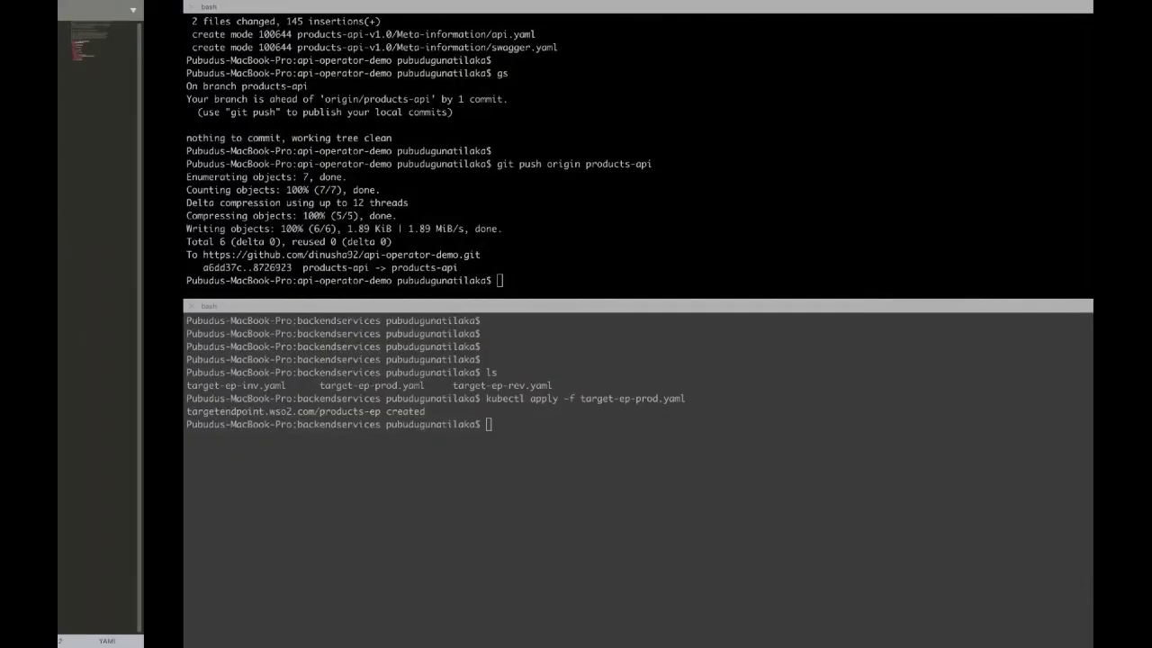
Step: List the cluster's pods with kubectl get pods
key("Return")
key("Return")
type("kubectl gret")
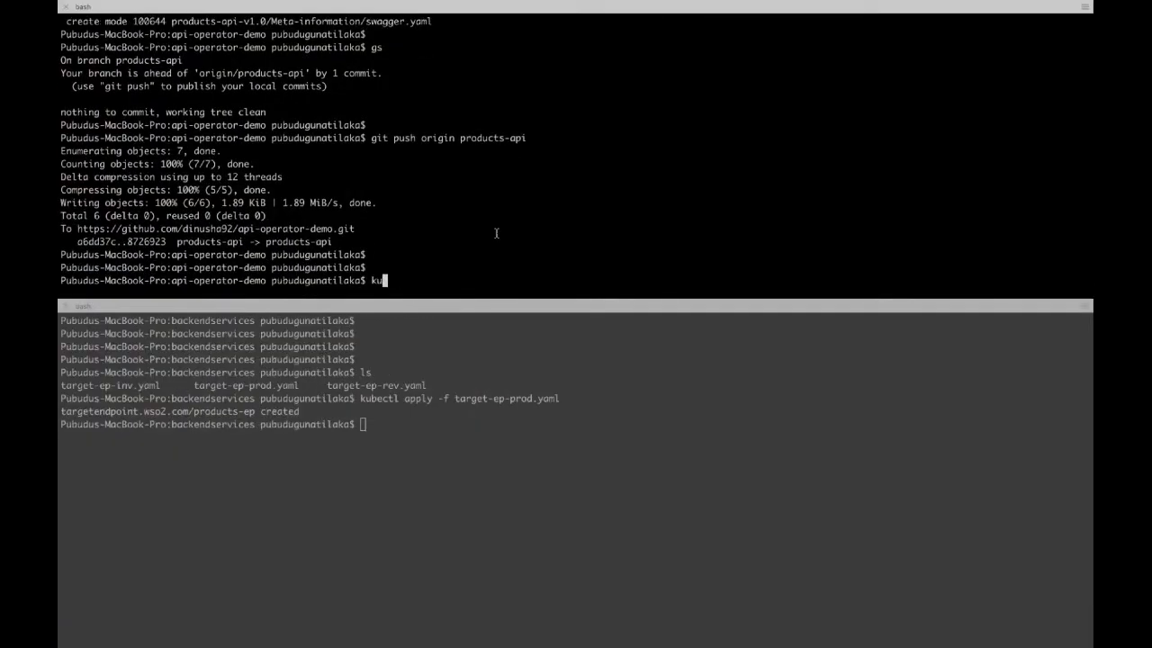
key("BackSpace")
key("BackSpace")
key("BackSpace")
key("BackSpace")
type("et pods")
key("Return")
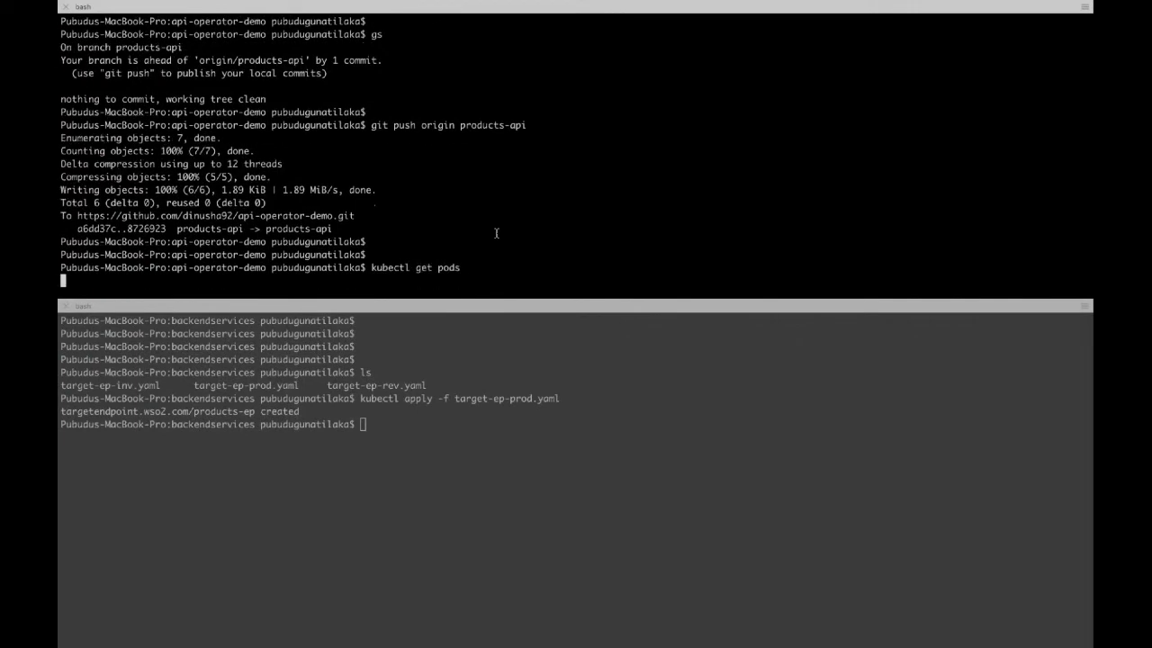
Step: Watch the pods with kubectl get pods -w and select the products-api-kaniko-fzvht line
key("Up")
type("-w")
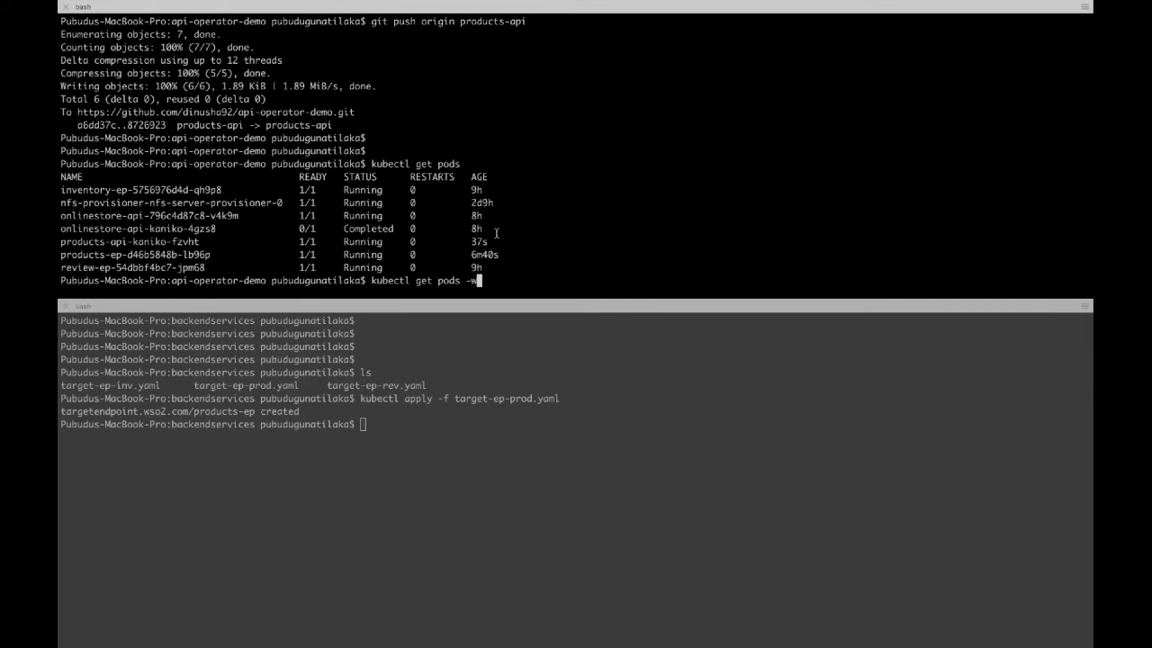
key("Return")
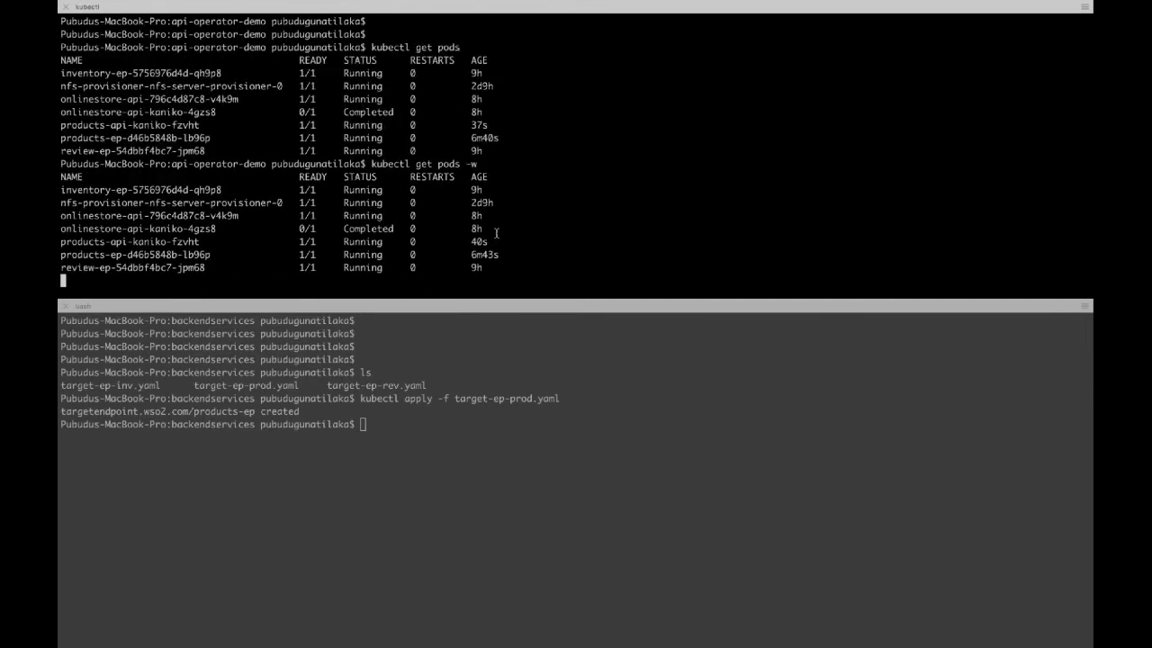
key("Return")
key("Return")
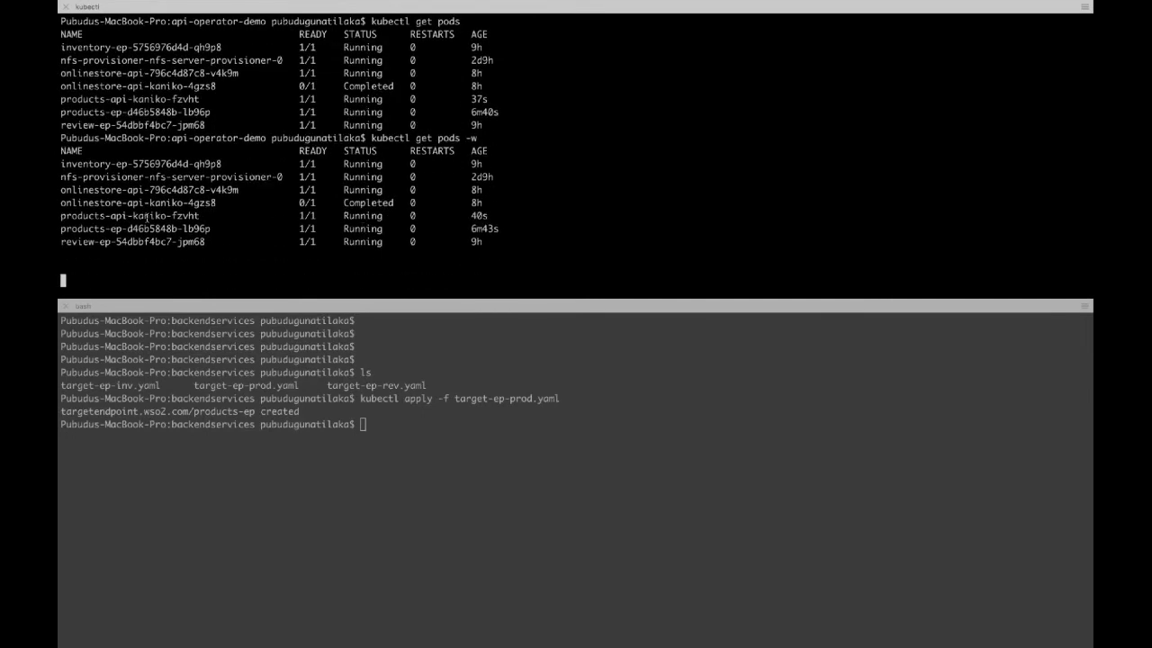
double_click(141, 217)
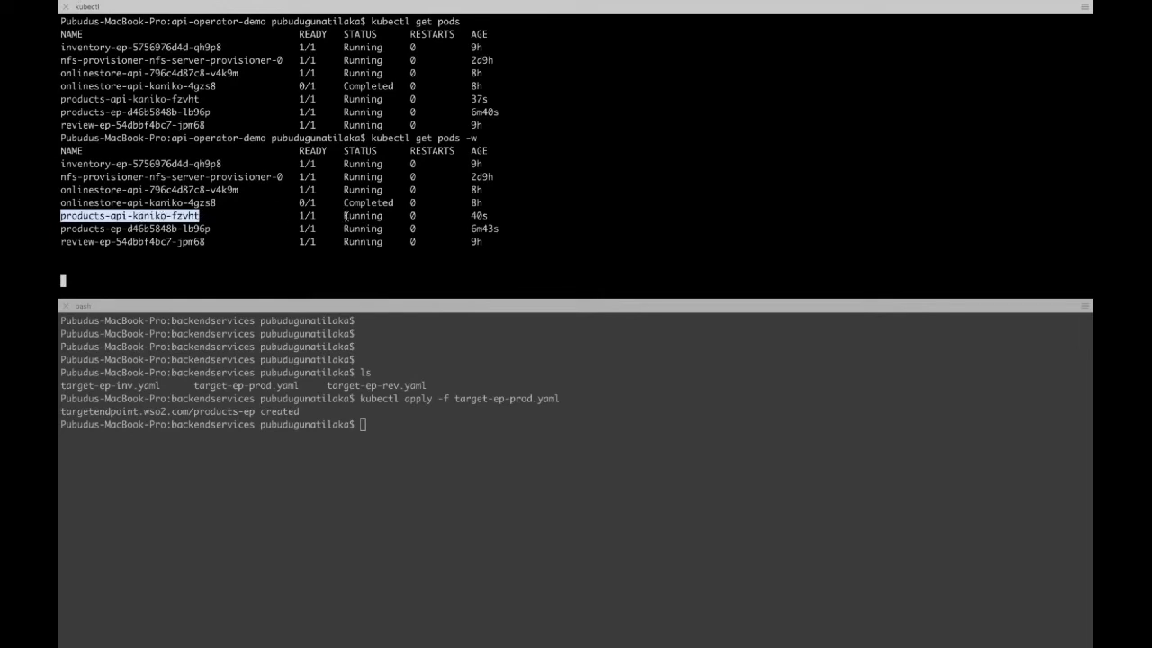
left_click_drag(480, 216, 72, 216)
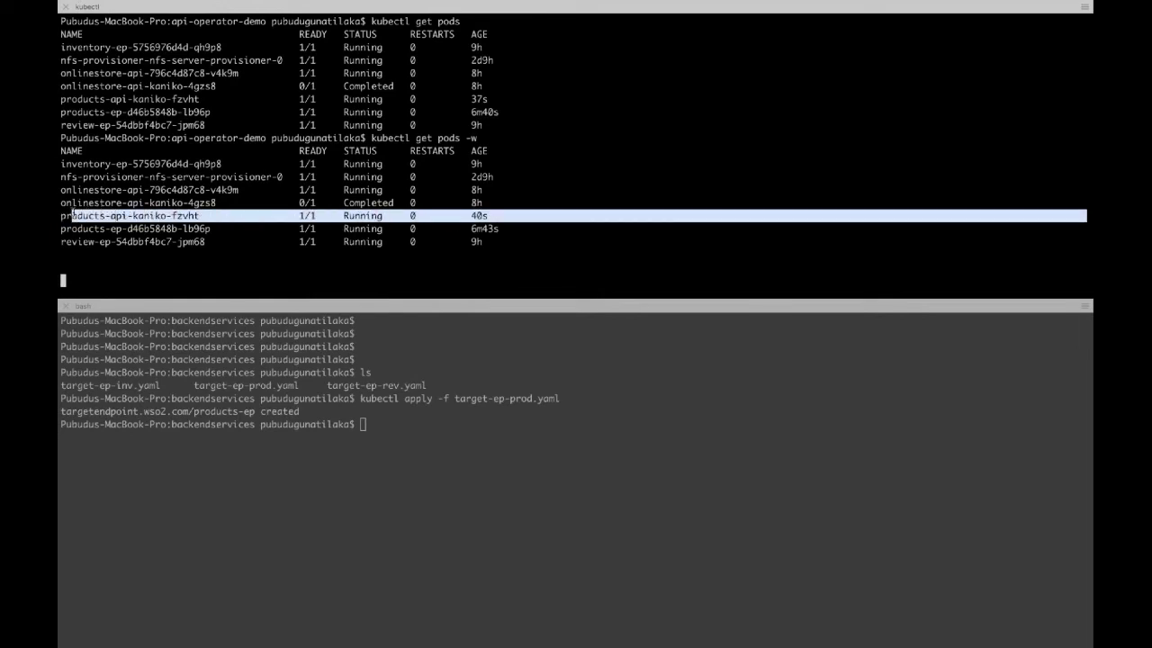
key("ctrl+Right")
key("ctrl+Left")
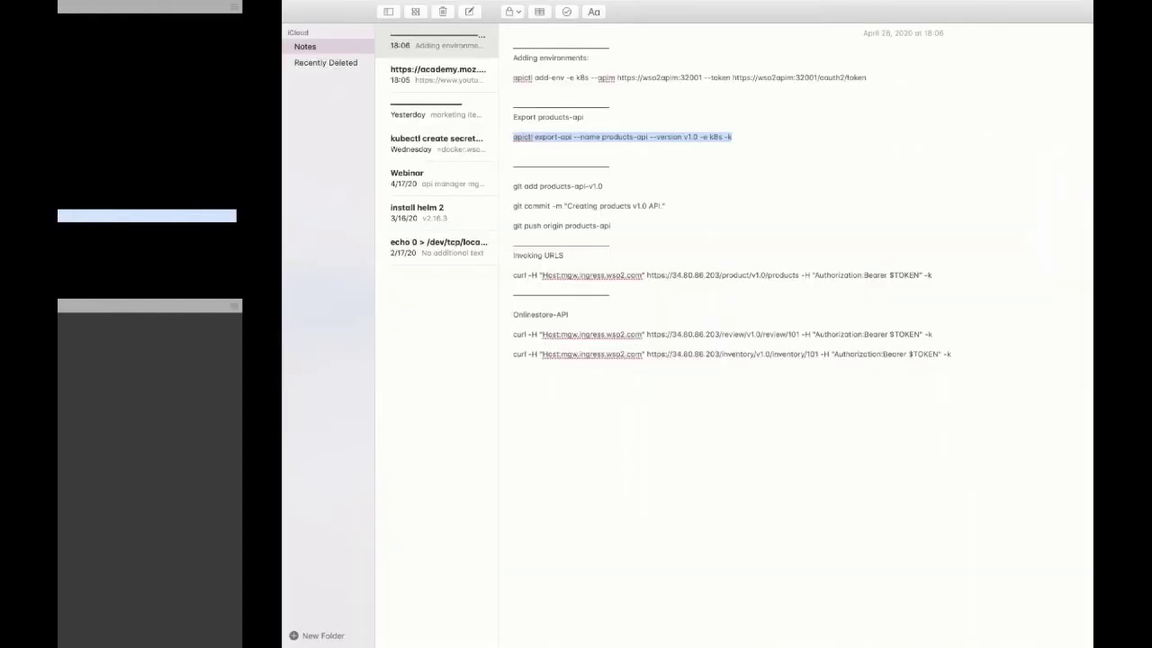
Step: Step through the deployment mode and CI/CD slides, ending on the API Operator Overview
key("ctrl+Left")
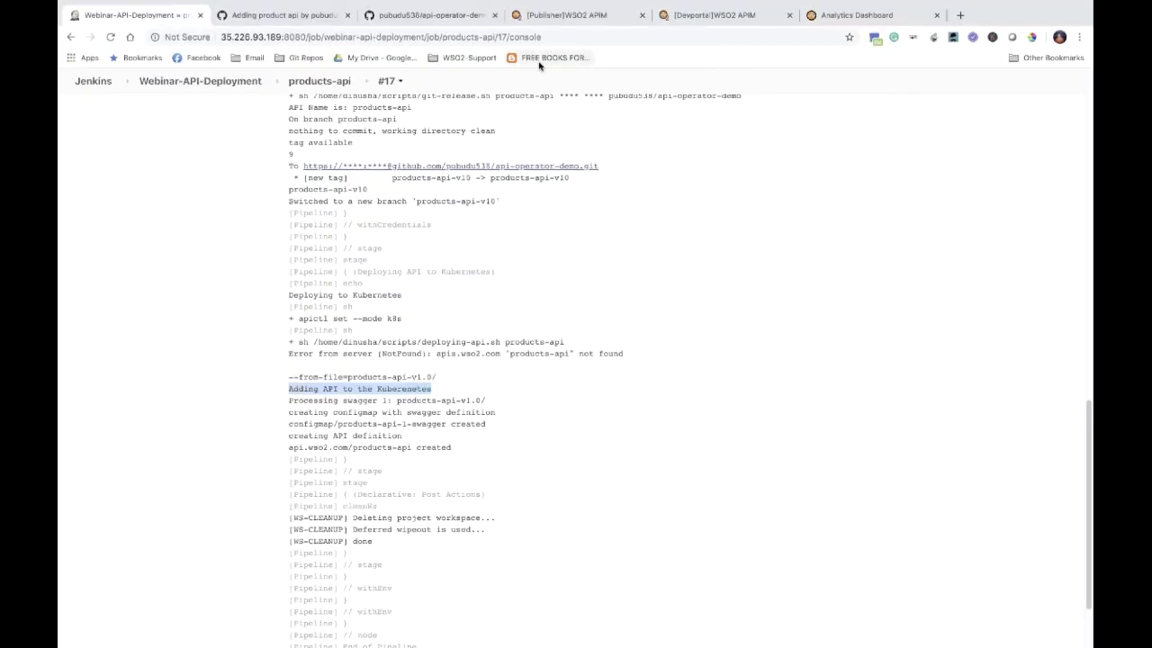
key("ctrl+Left")
key("Right")
key("Right")
key("Right")
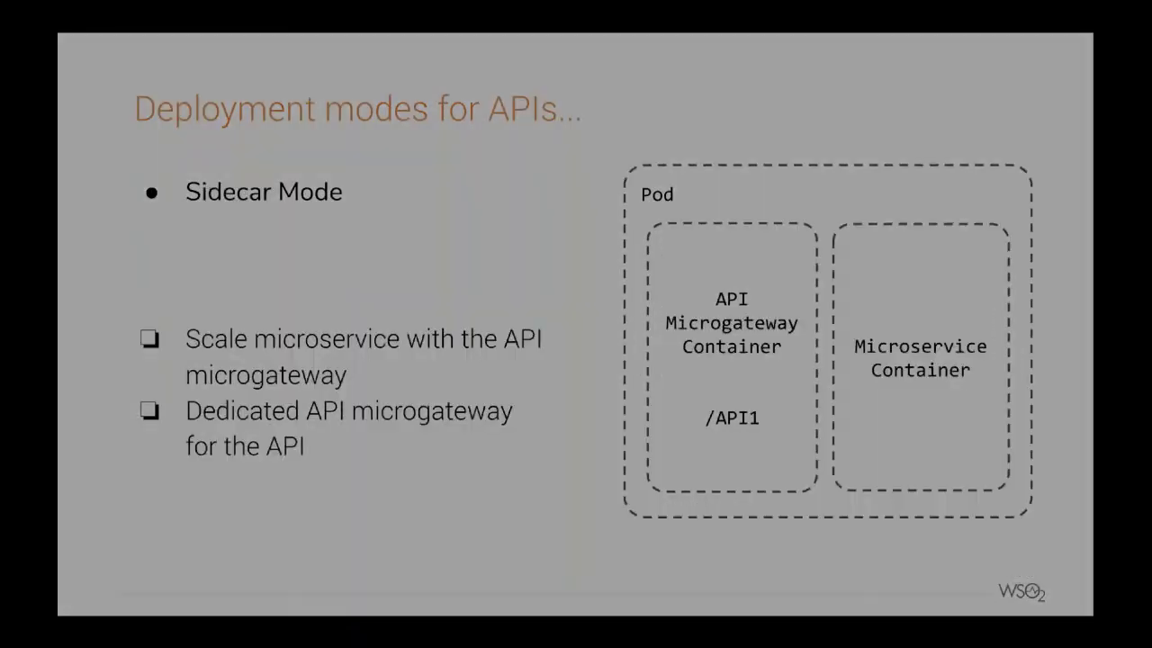
key("Left")
key("Left")
key("Left")
key("Left")
key("Left")
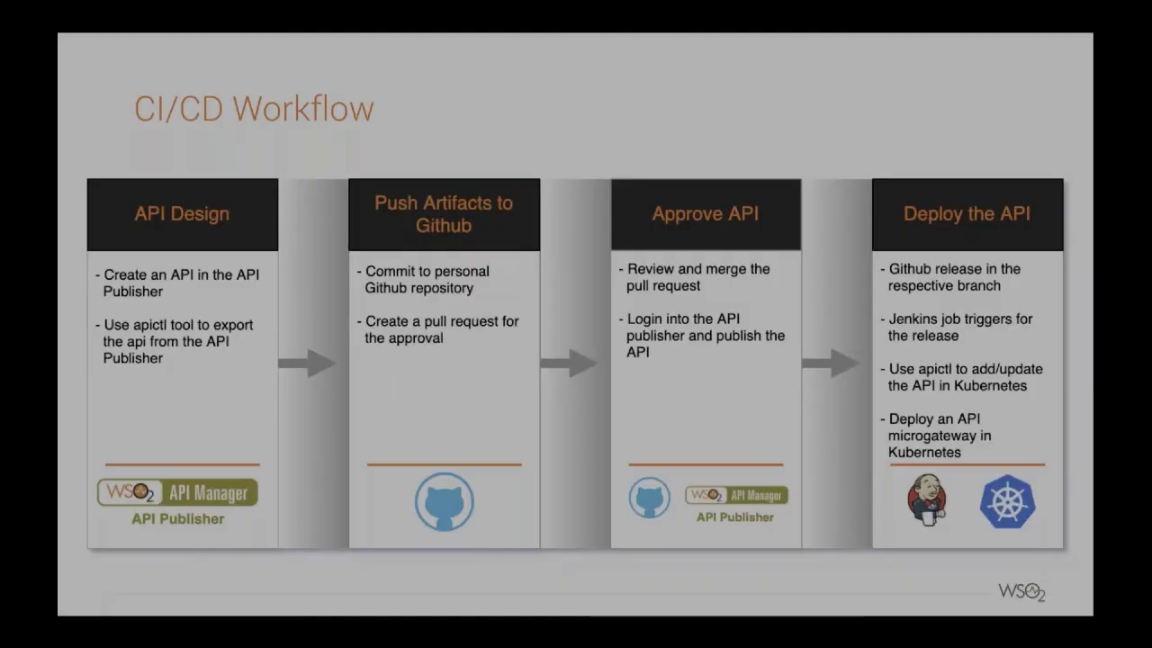
key("Left")
key("Left")
key("Left")
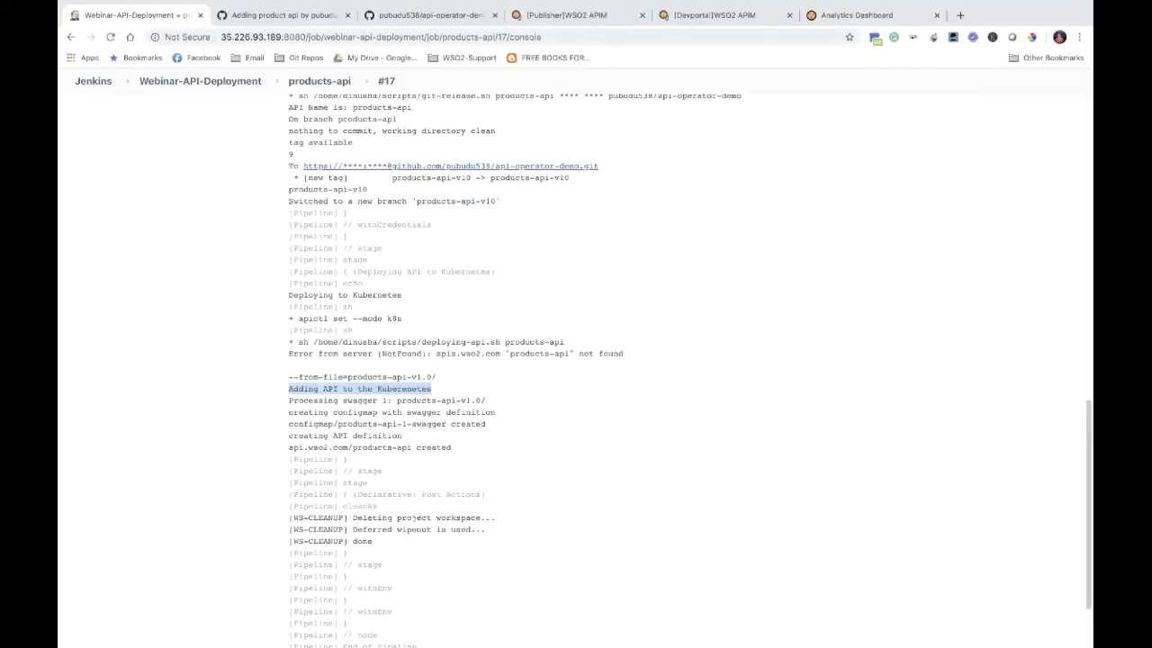
Step: Publish products-api v1.0 and bring up the Developer Portal's API list
left_click(589, 16)
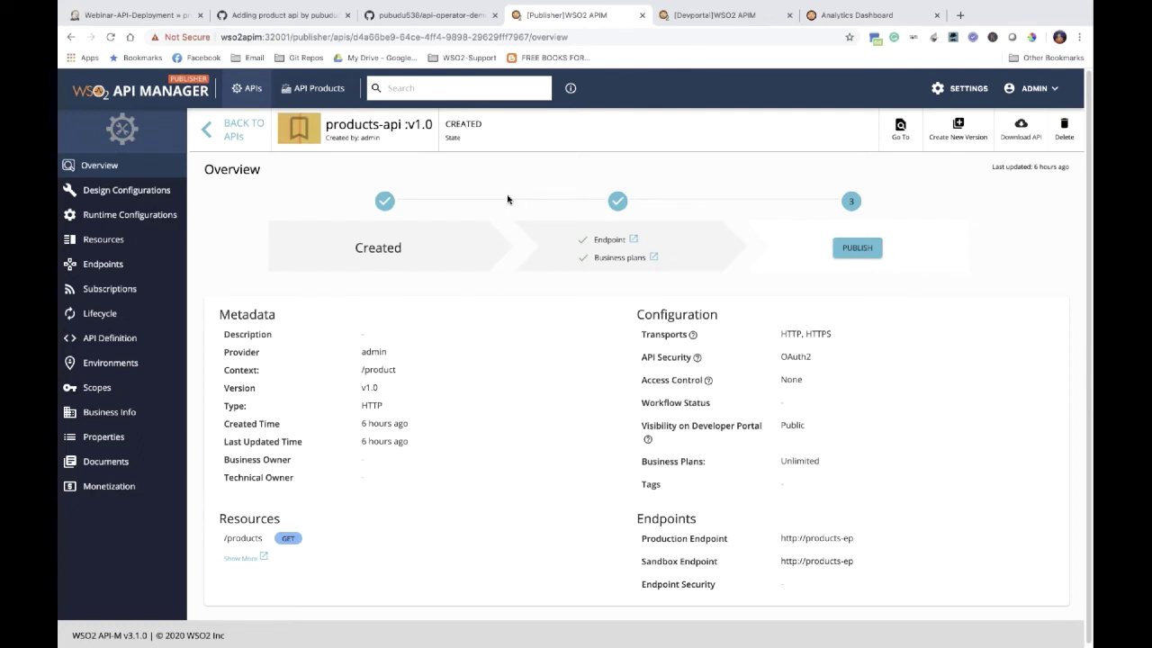
left_click(860, 250)
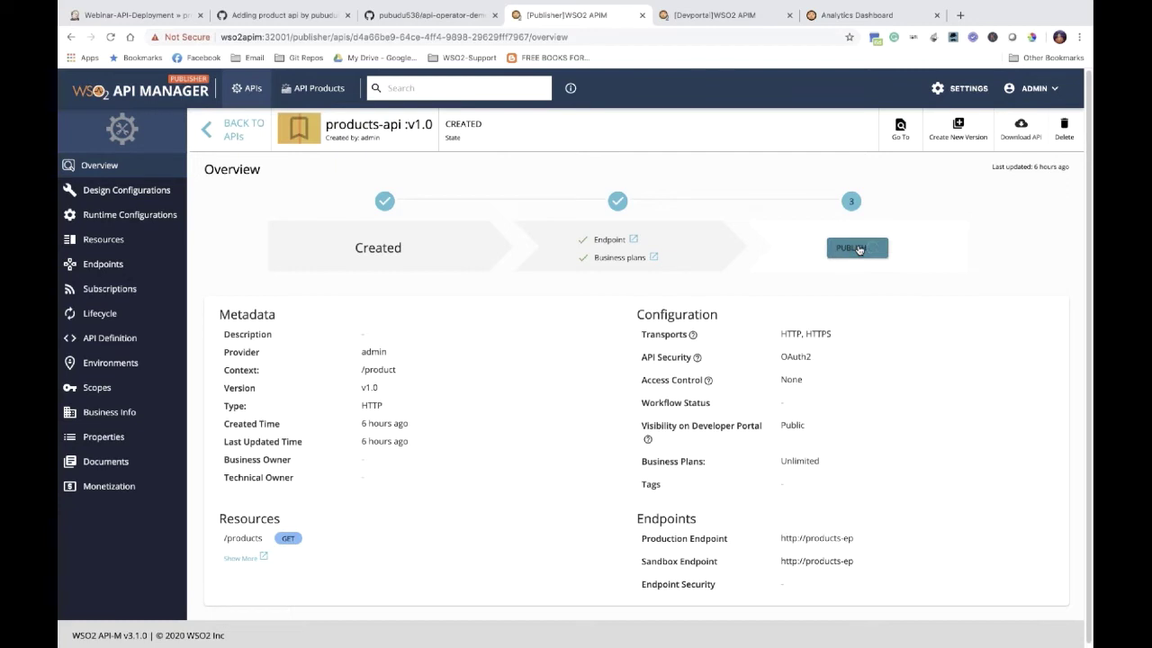
left_click(711, 16)
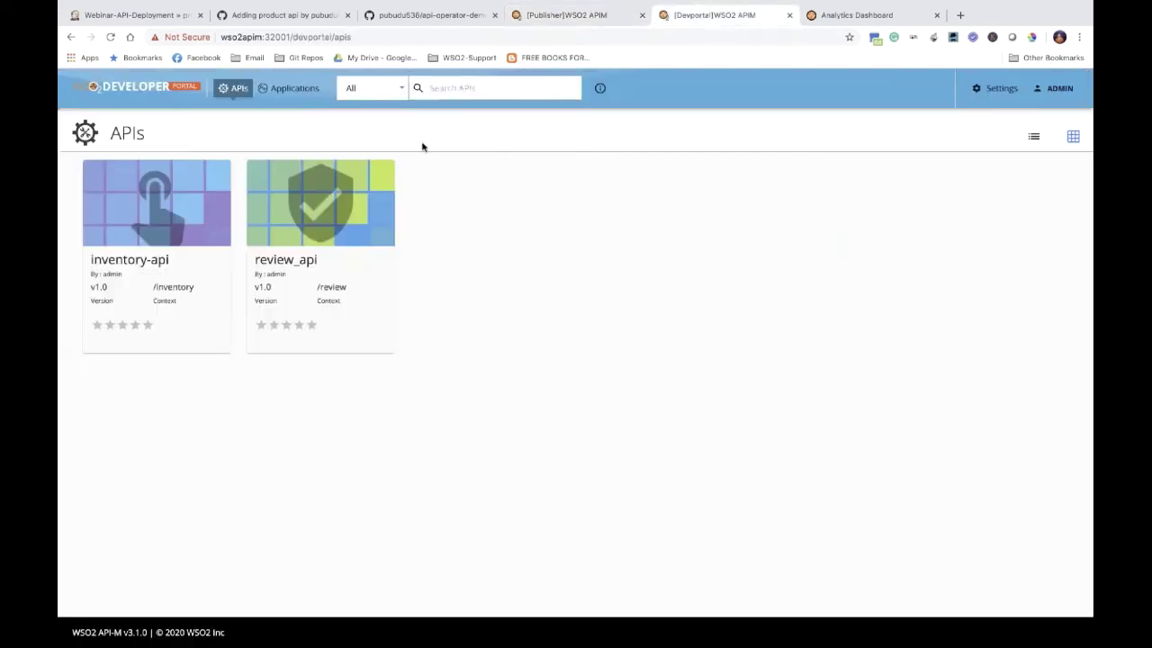
Step: Reload the API list until products-api v1.0 with context /product appears, then go to Applications
left_click(271, 96)
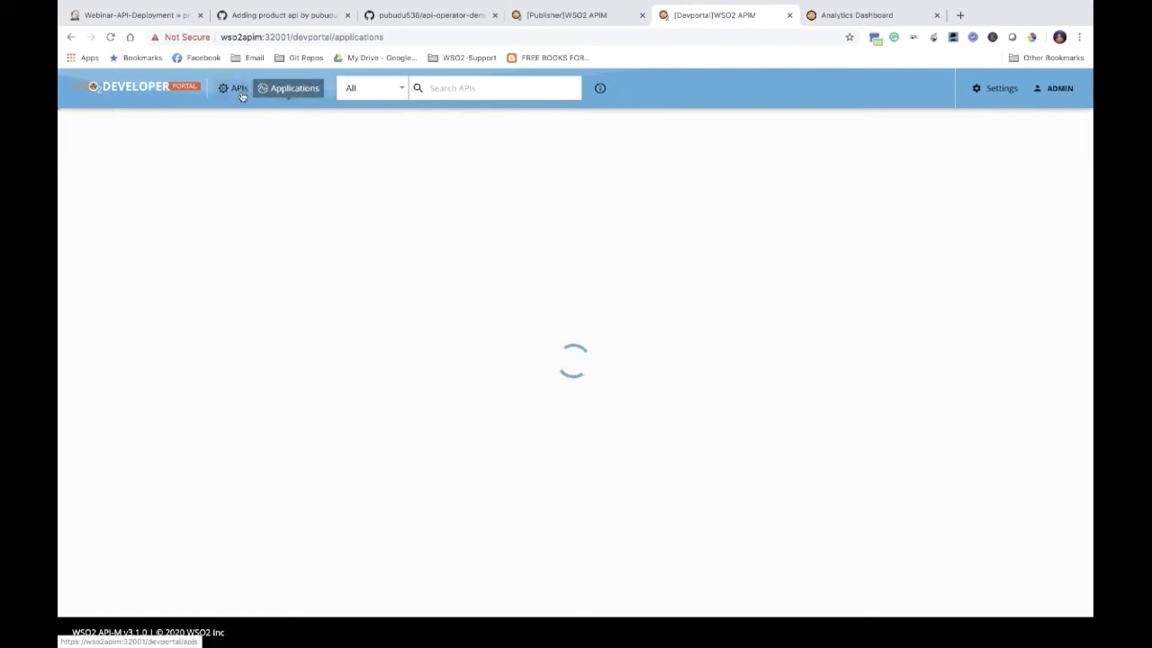
left_click(242, 95)
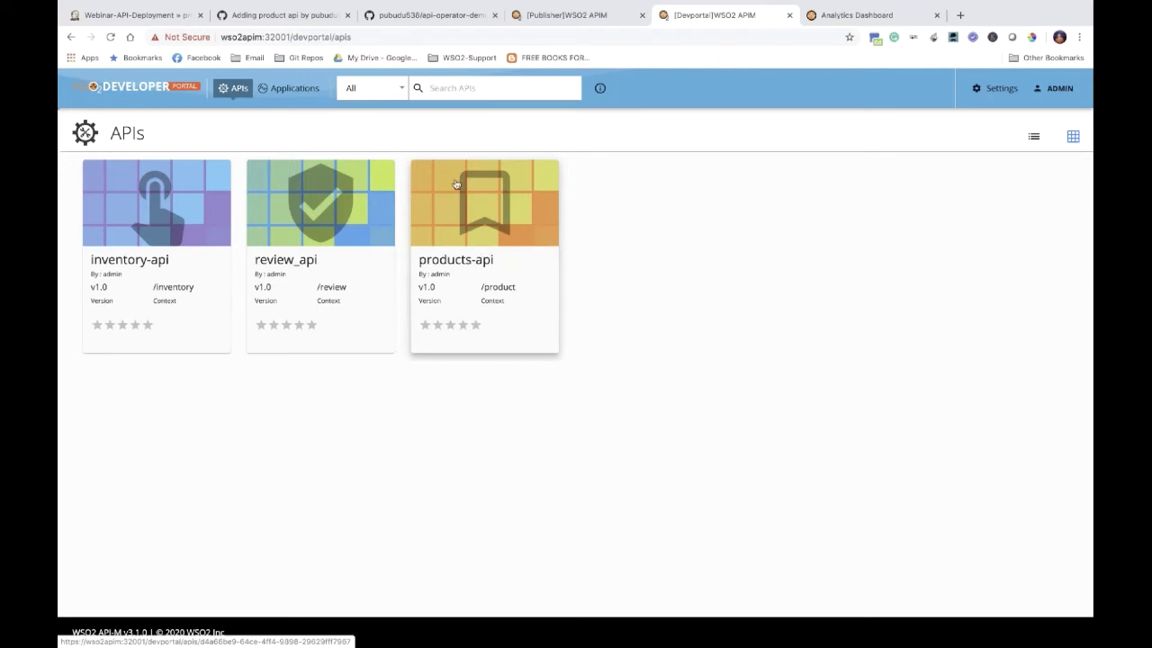
left_click(298, 97)
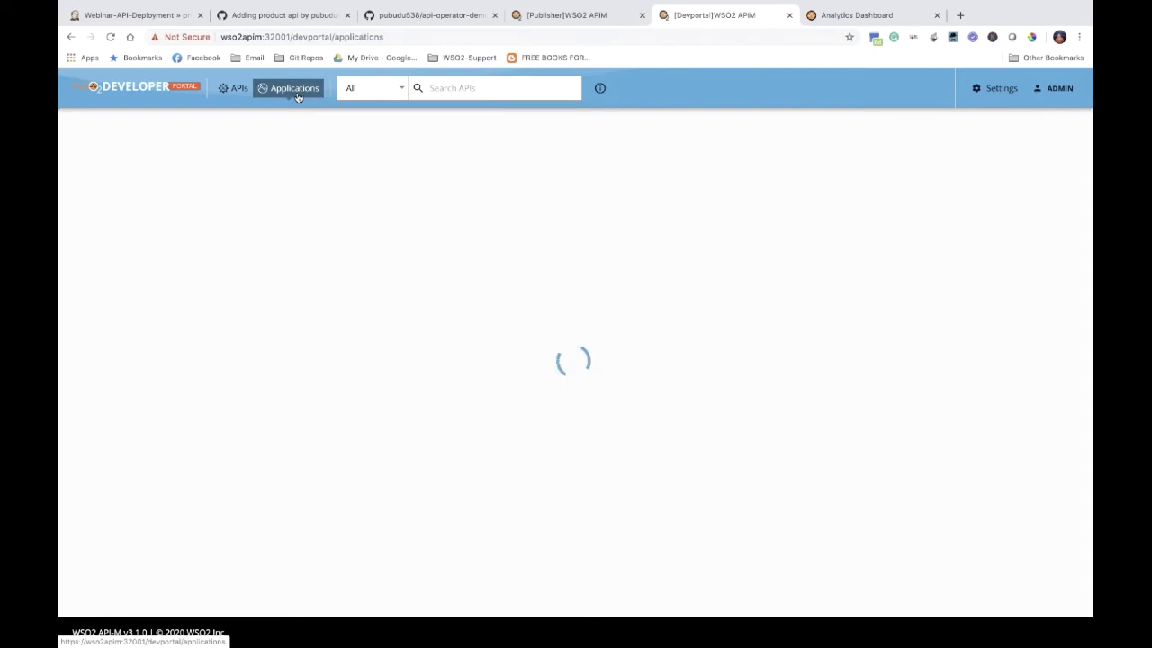
Step: Add application jwtapp-10 with an Unlimited per-token quota and JWT token type
left_click(252, 91)
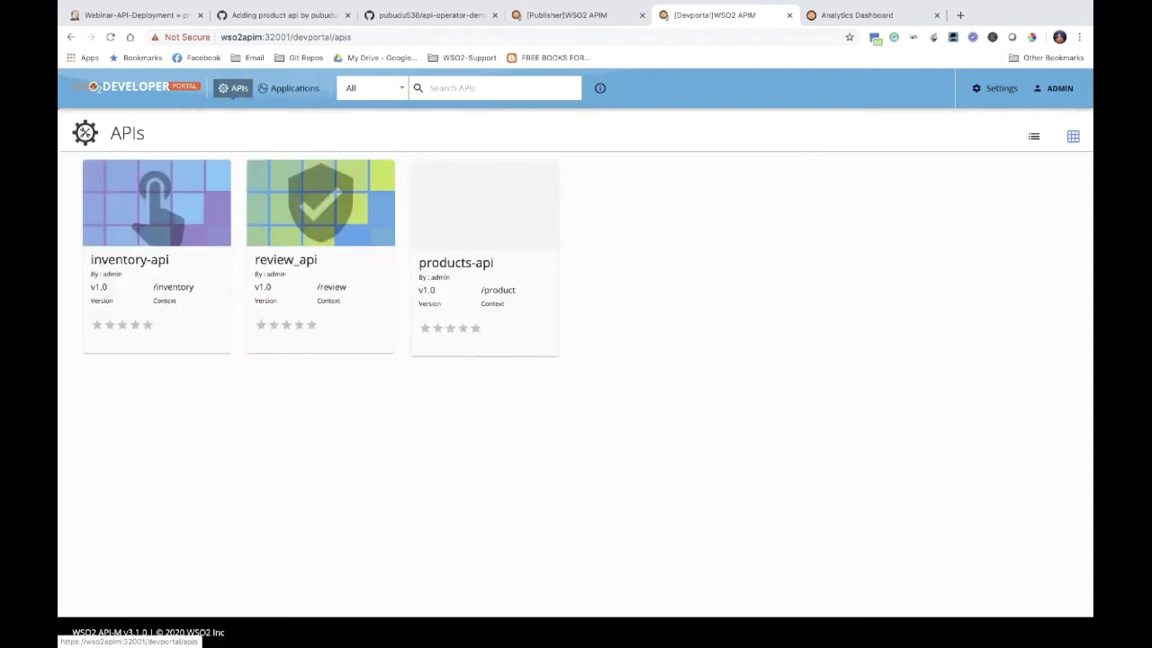
left_click(298, 204)
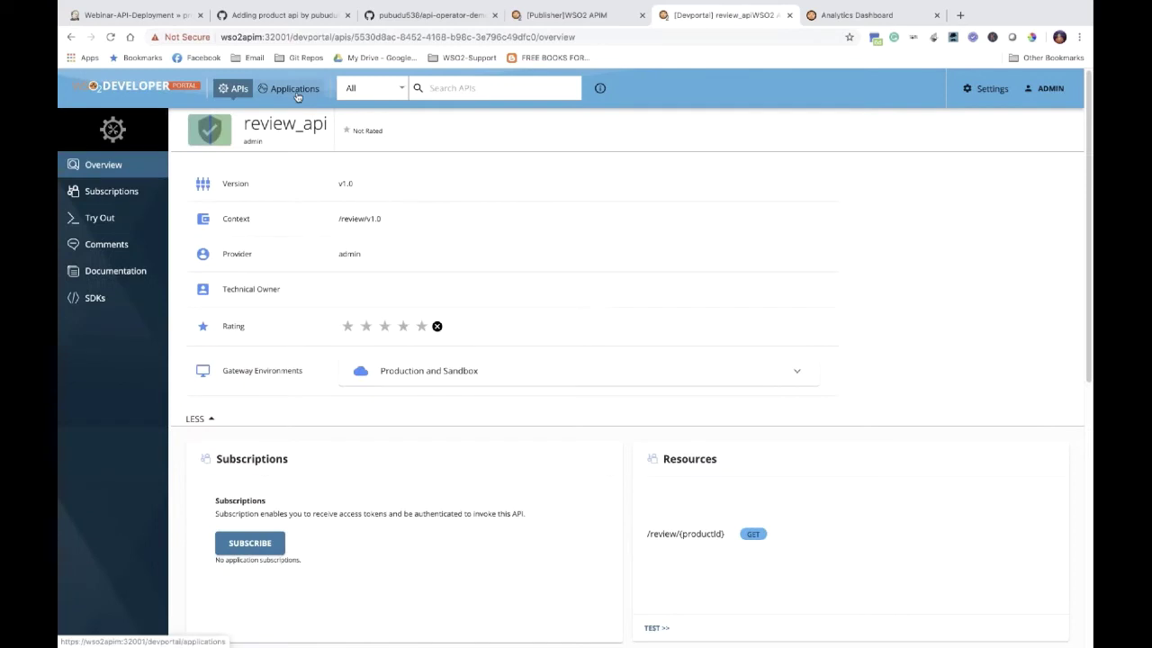
left_click(295, 90)
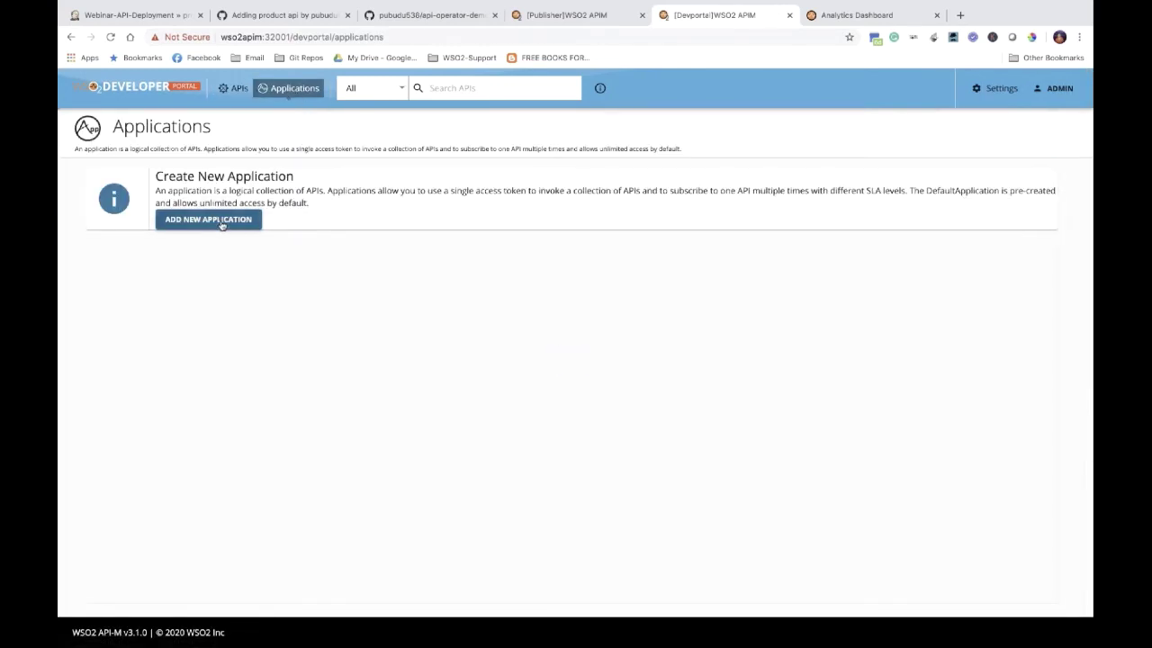
left_click(211, 219)
type("jw")
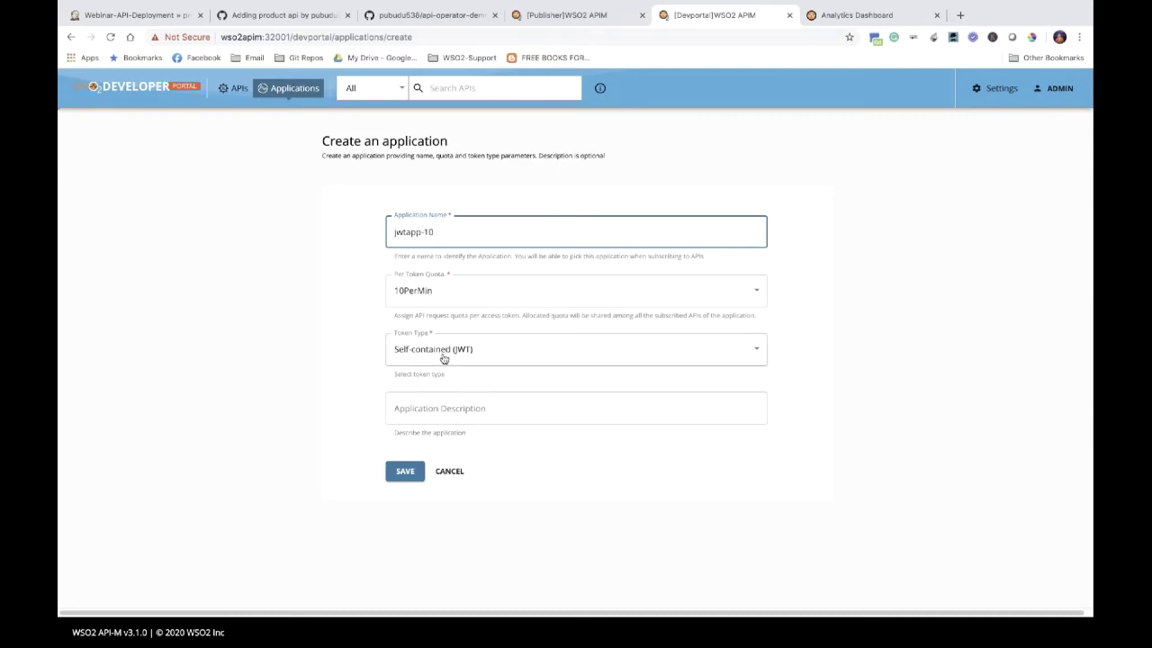
type("tapp-10")
left_click(479, 300)
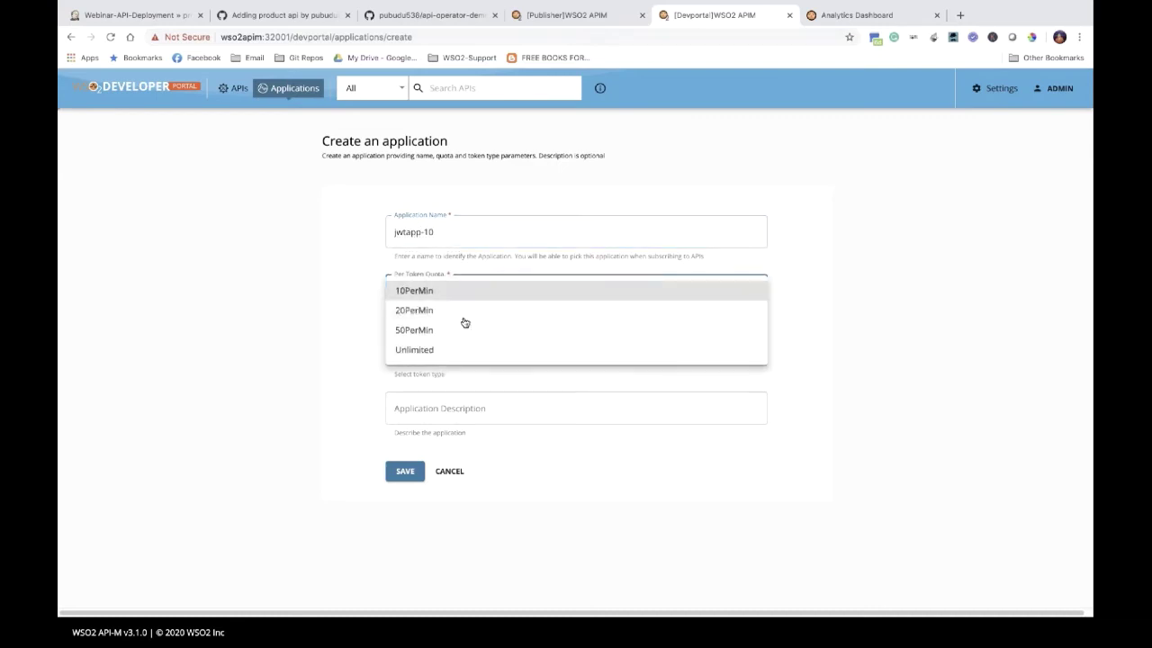
left_click(445, 350)
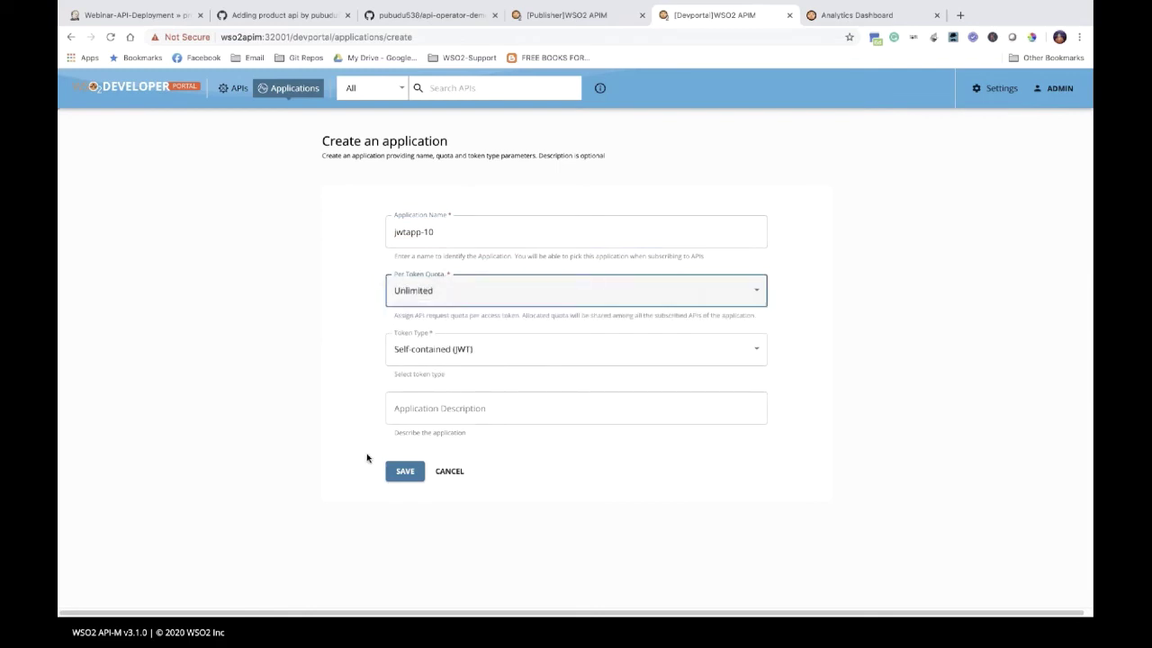
left_click(398, 472)
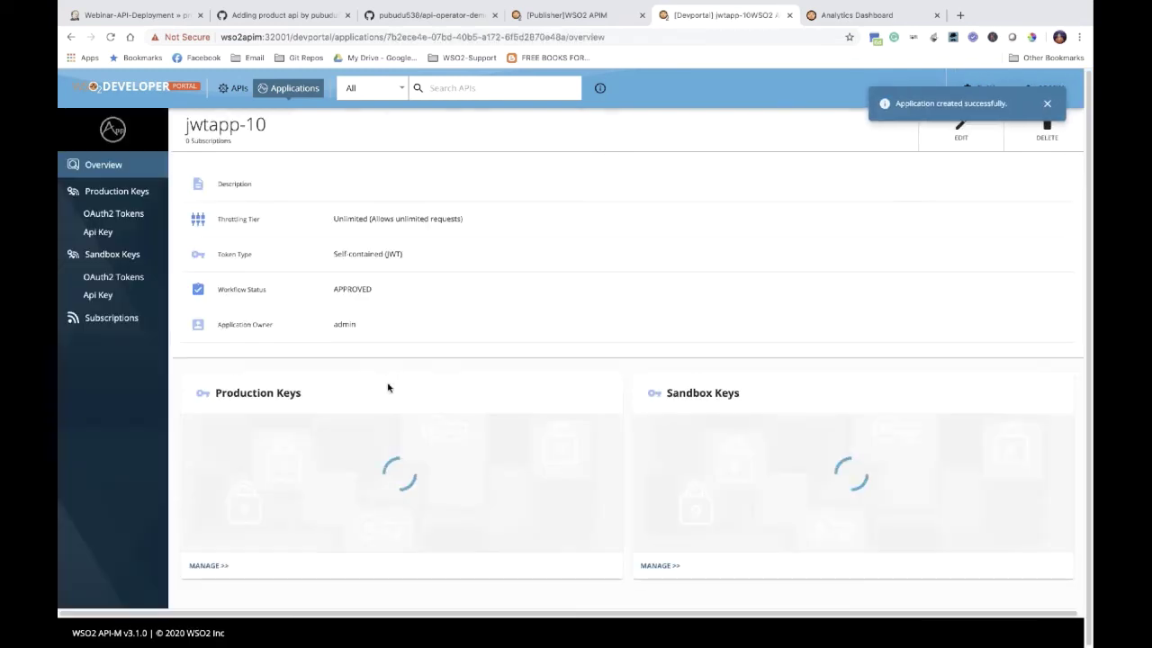
Step: Subscribe jwtapp-10 to inventory-api, review_api and products-api with the Unlimited policy
left_click(123, 319)
left_click(384, 176)
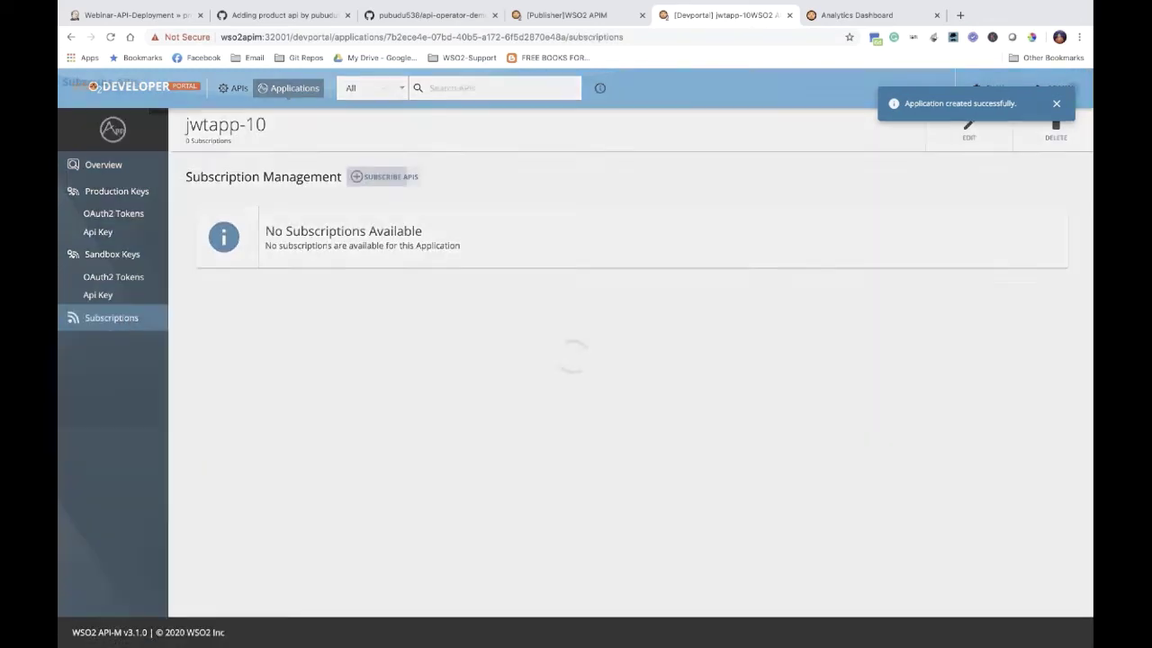
left_click(436, 192)
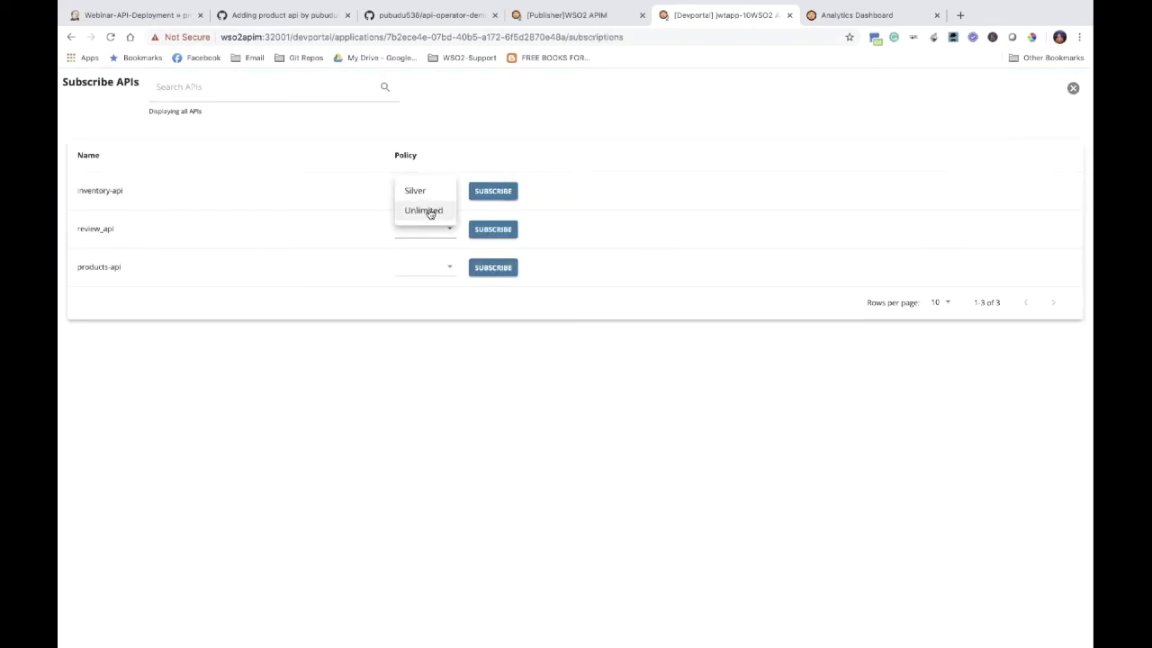
left_click(428, 210)
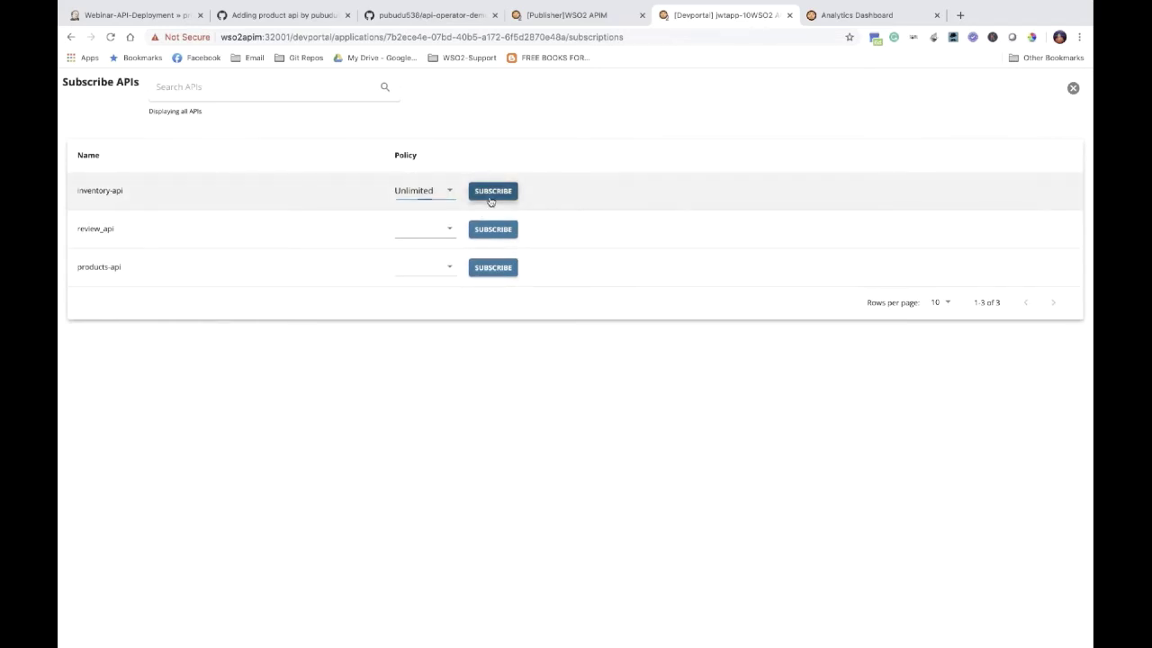
left_click(491, 191)
left_click(427, 228)
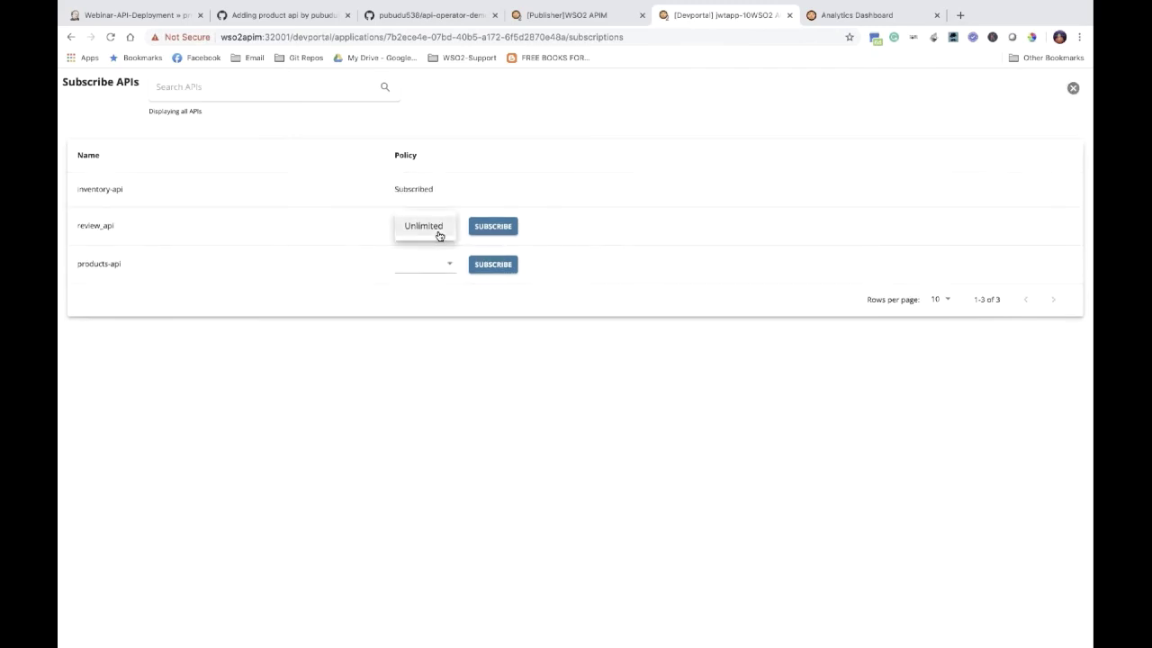
left_click(443, 233)
left_click(490, 226)
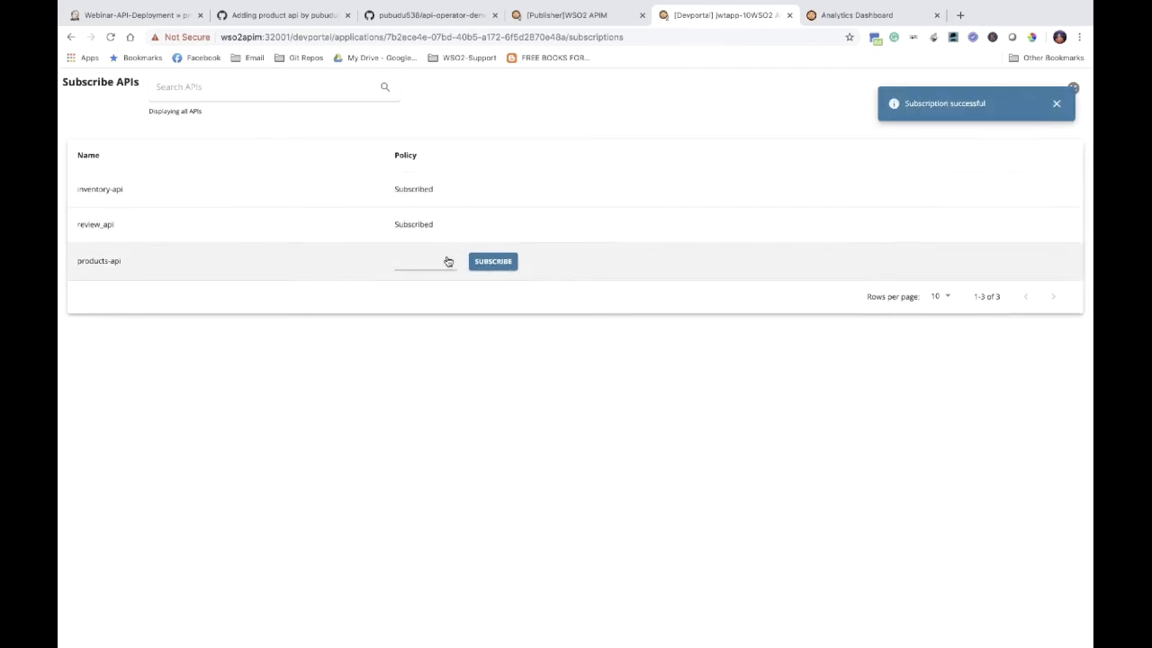
left_click(449, 262)
left_click(442, 267)
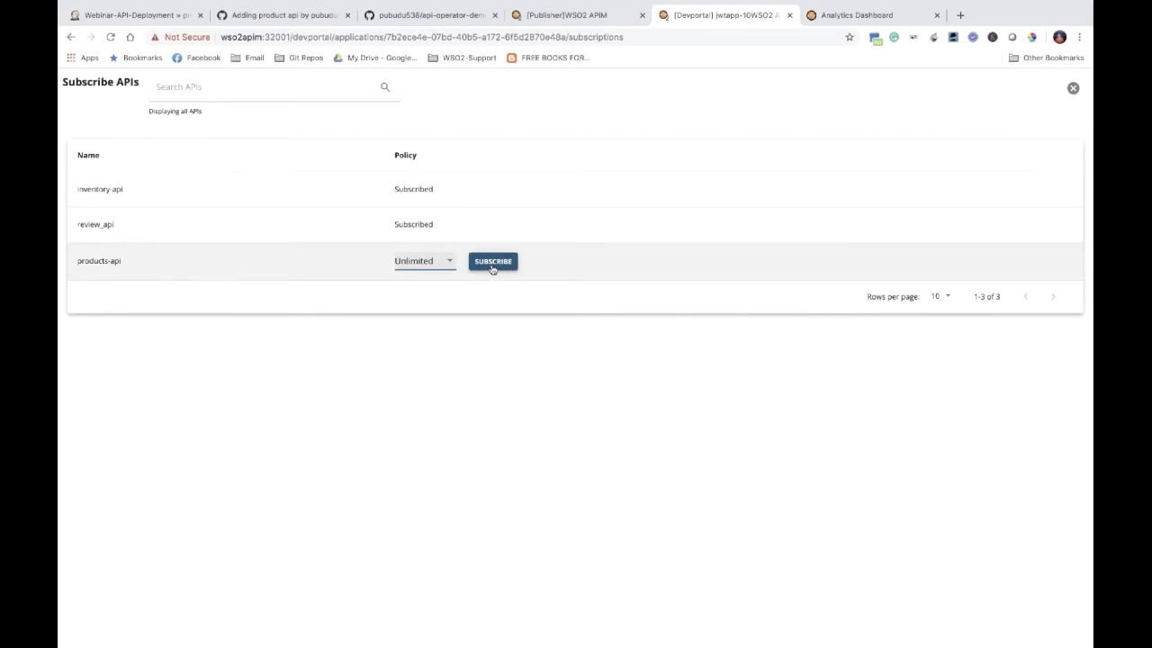
left_click(493, 261)
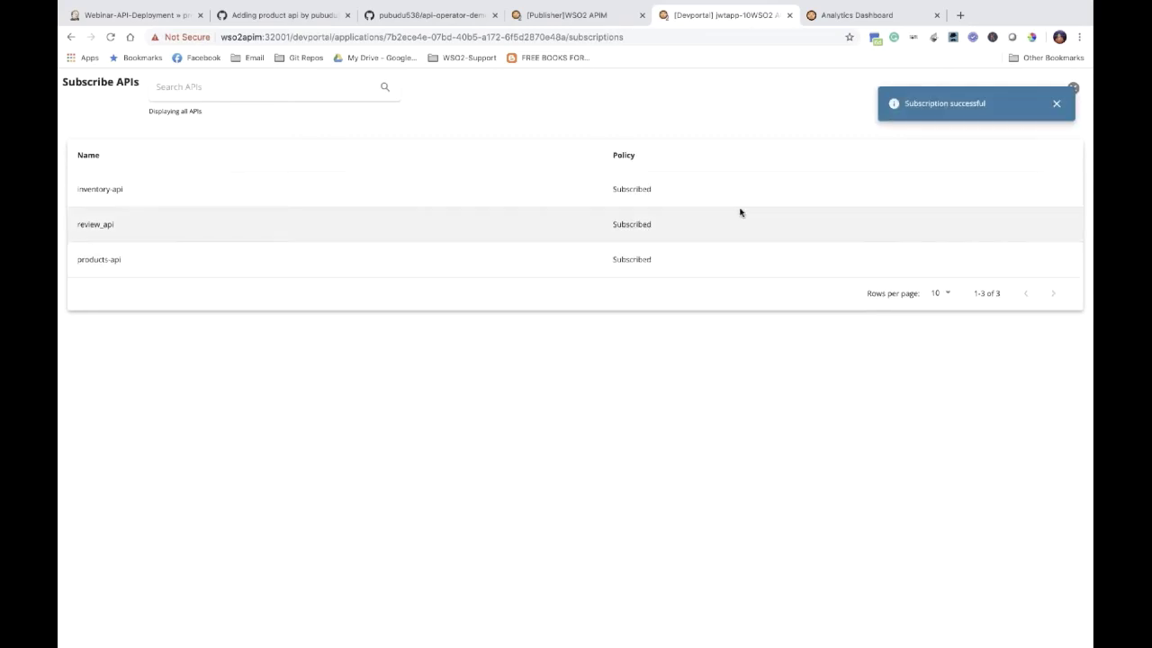
left_click(1057, 103)
left_click(1073, 89)
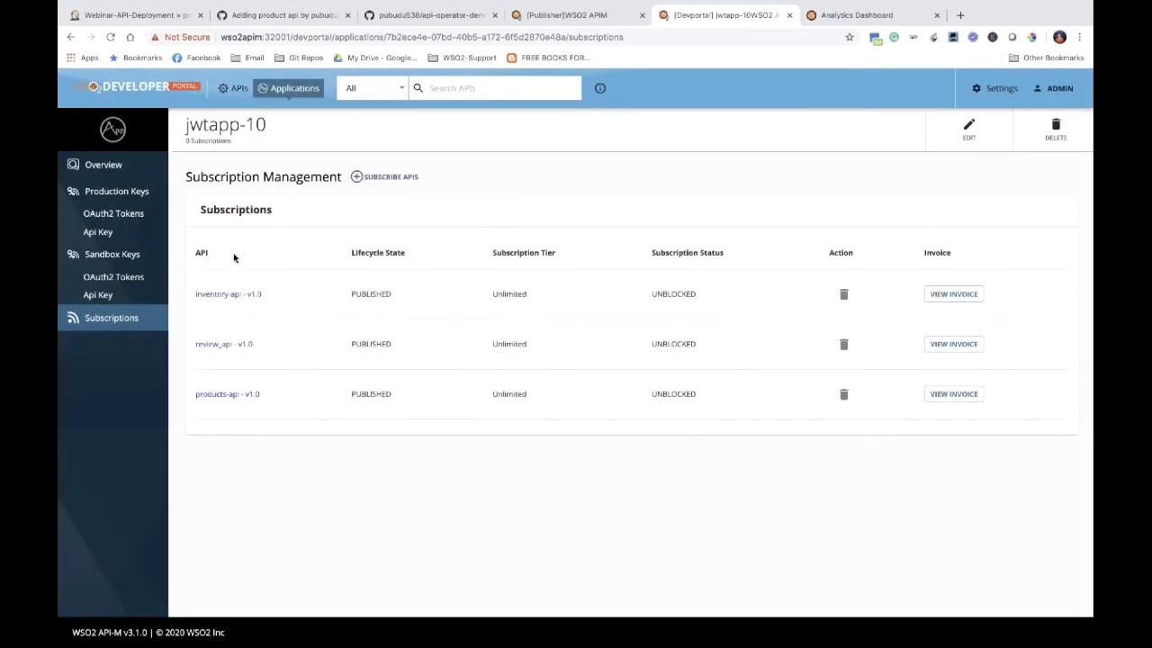
Step: Generate jwtapp-10's production OAuth2 keys and copy the access token
left_click(110, 233)
left_click(118, 215)
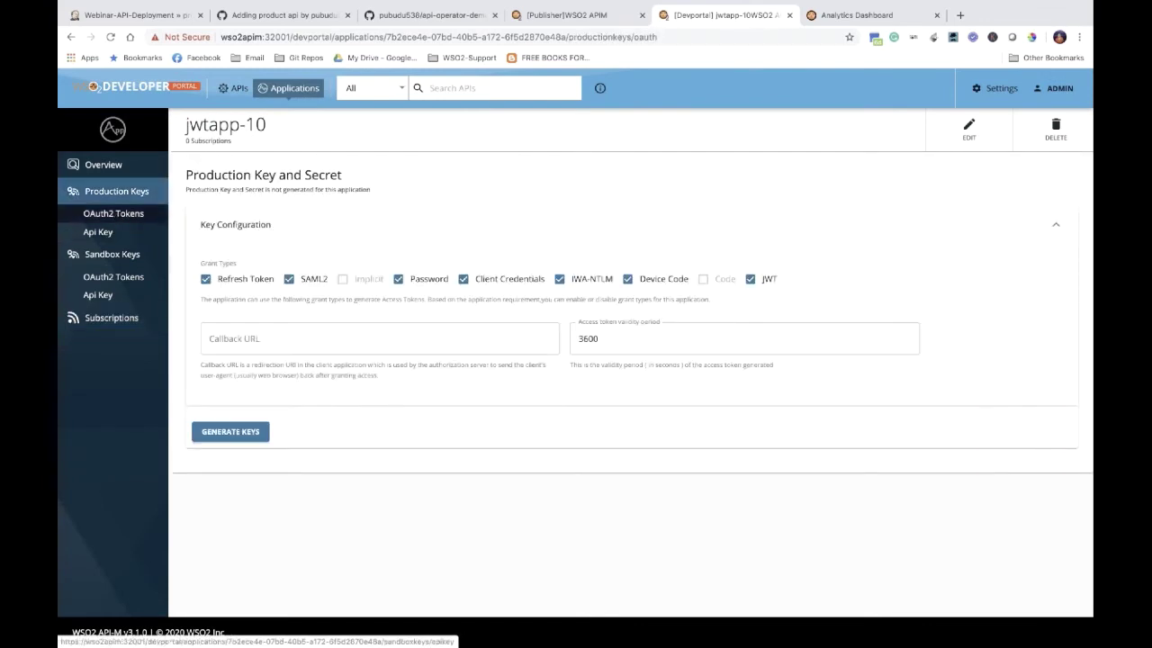
left_click(221, 428)
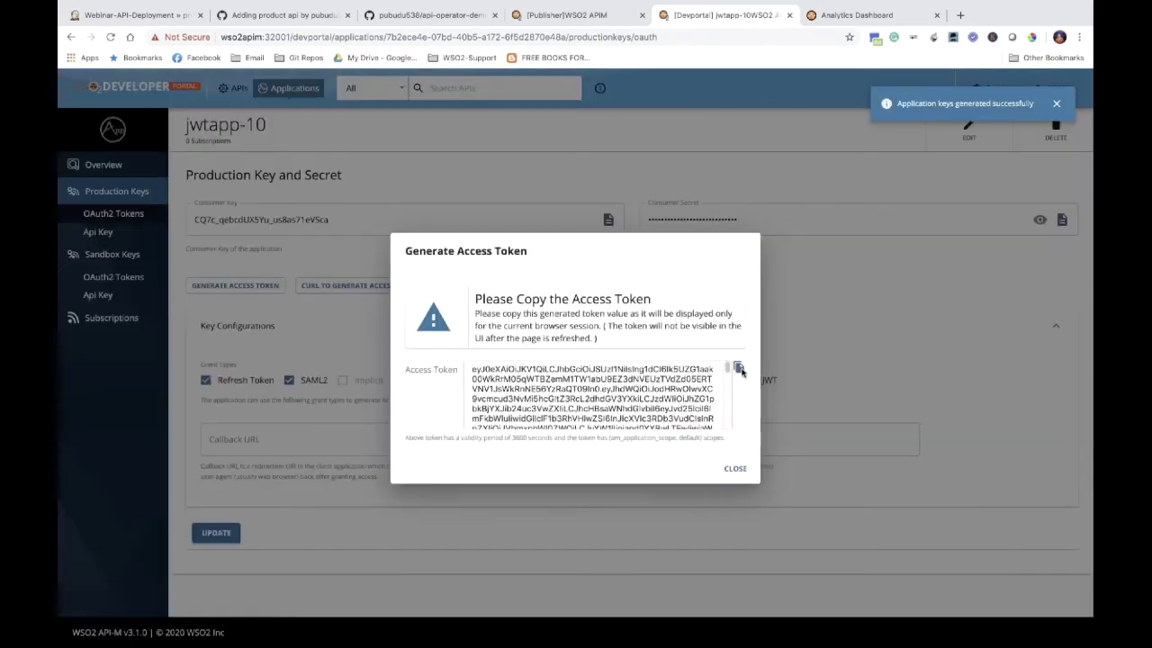
left_click(739, 368)
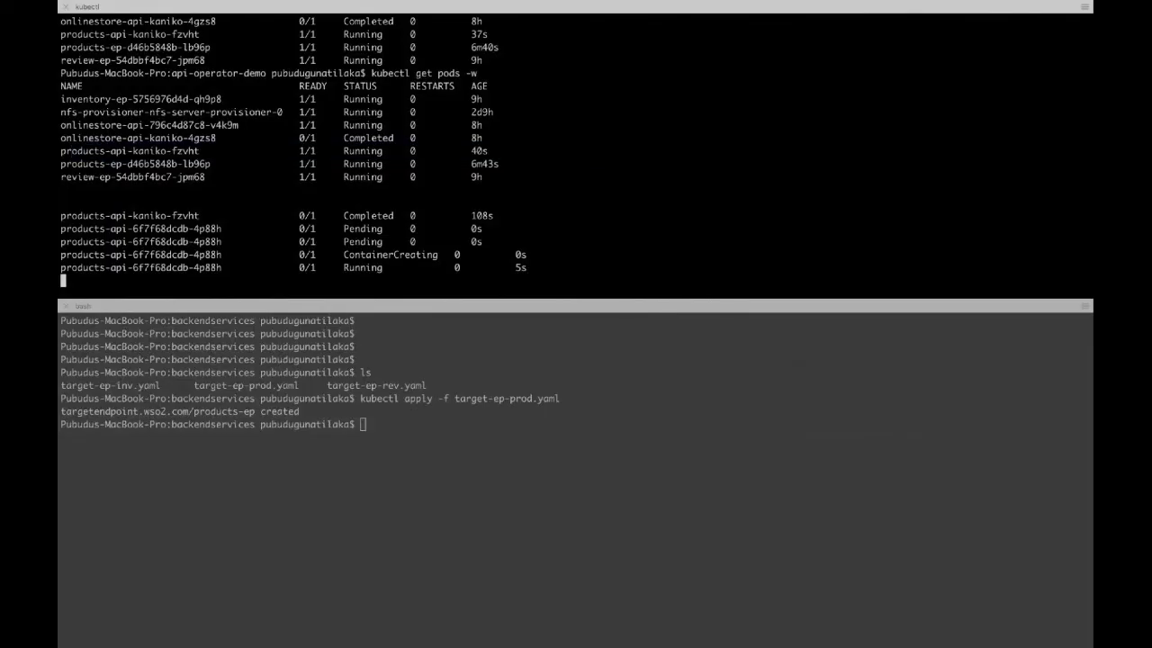
Step: Highlight the new products-api pod reaching Running, then stop the pod watch
key("Return")
key("Return")
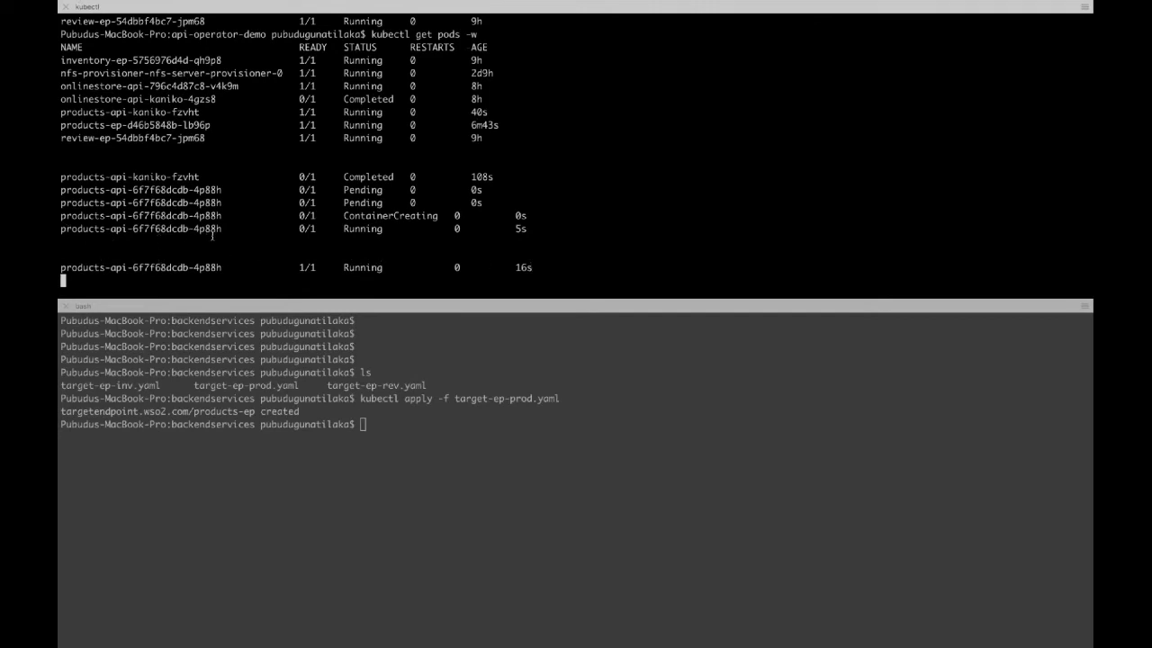
left_click_drag(224, 229, 61, 228)
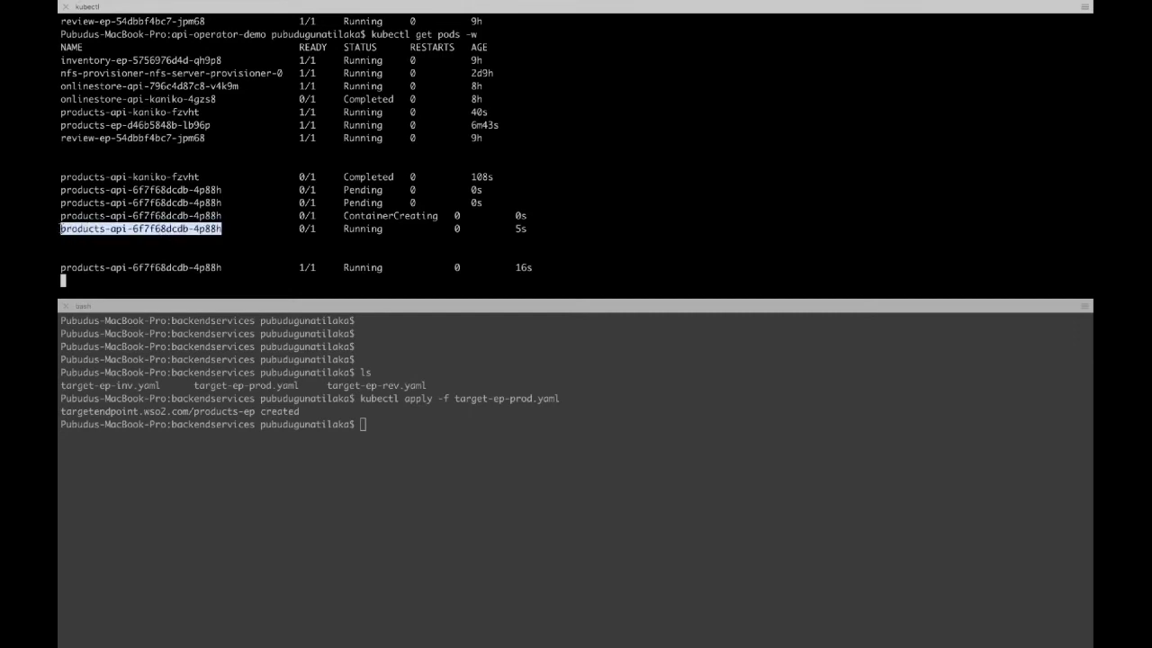
left_click_drag(222, 268, 60, 268)
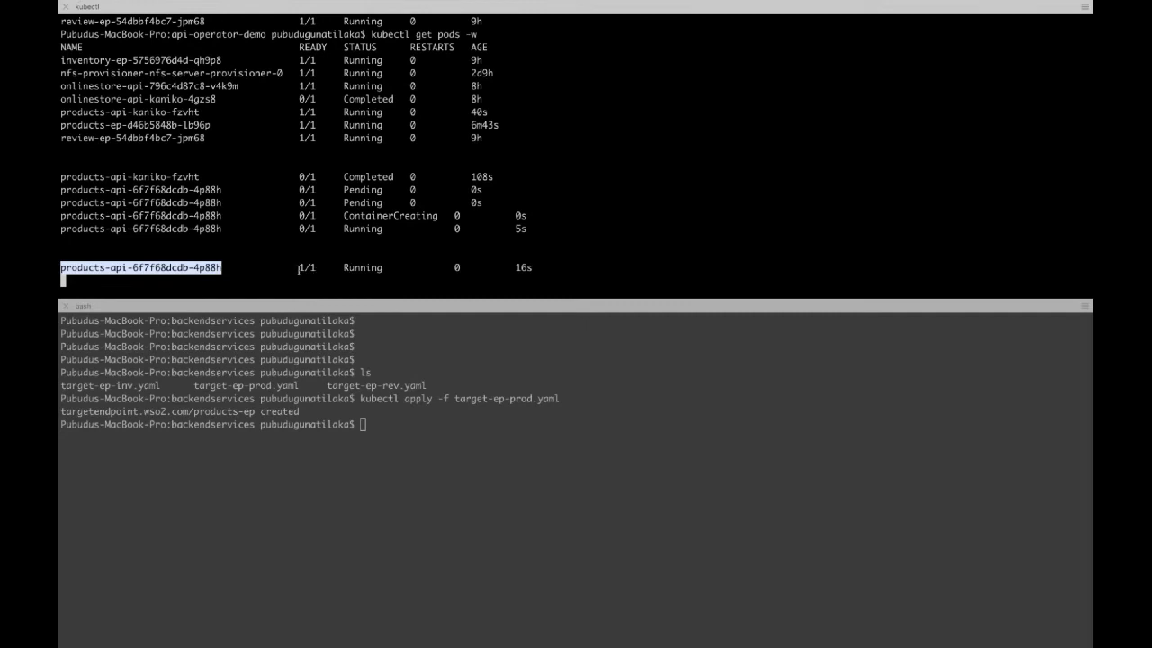
left_click(340, 243)
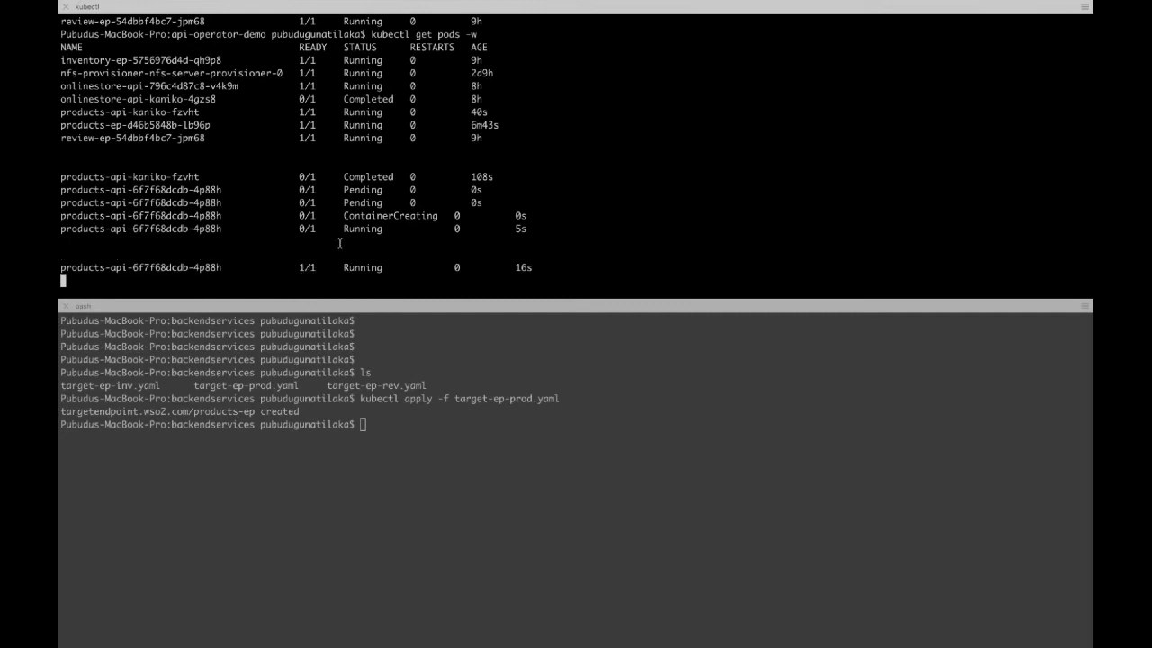
key("ctrl+c")
Step: List ingresses with kubectl get ing and highlight the products-api ingress
key("Return")
key("Return")
key("Return")
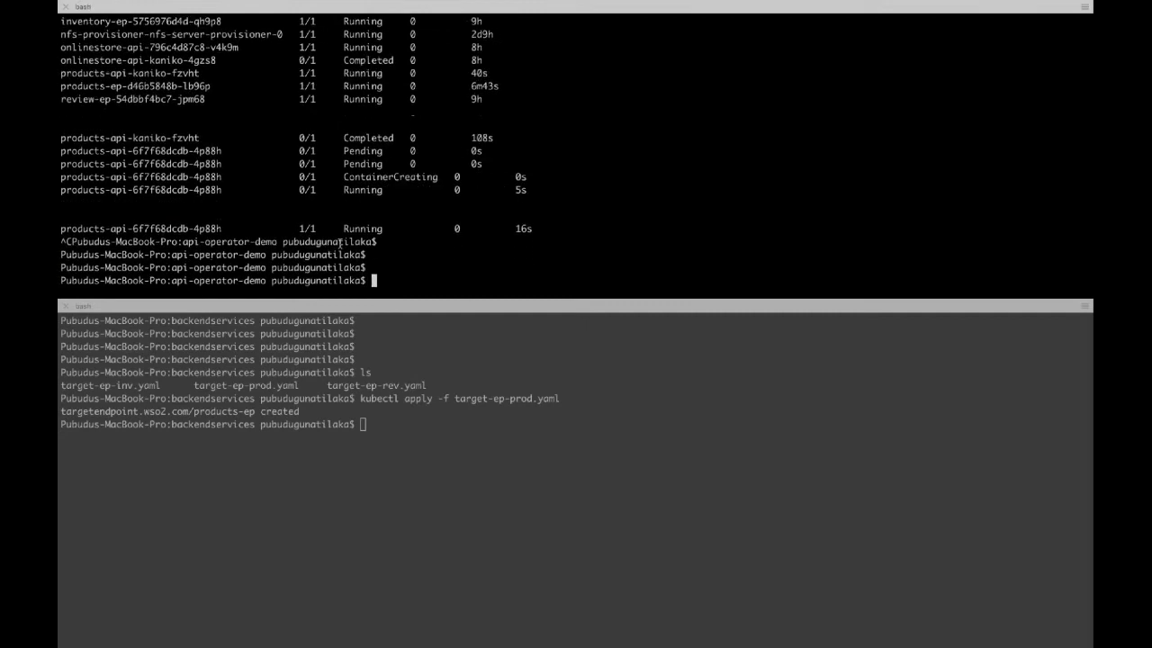
key("Return")
key("Return")
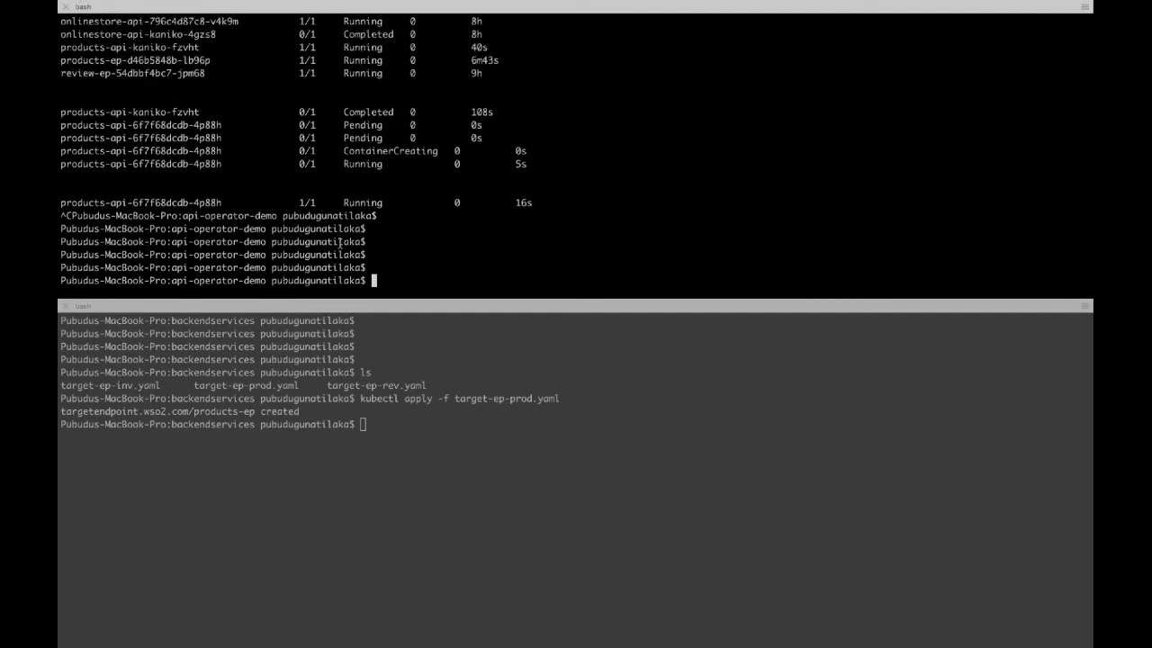
type("kubectl get ing")
key("Return")
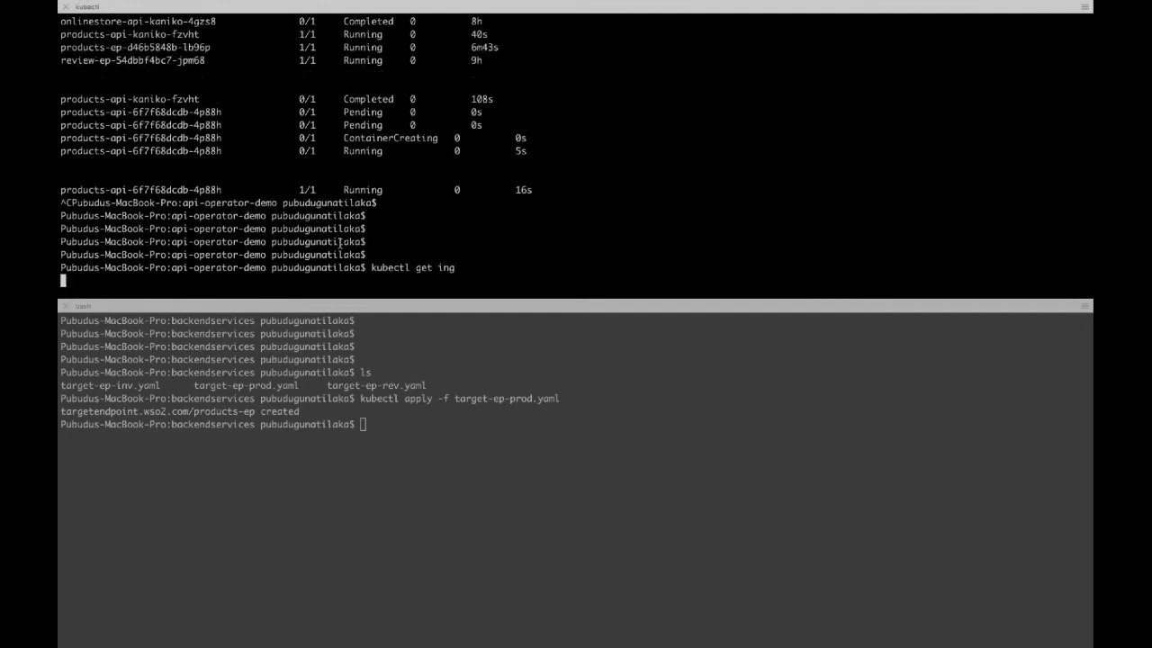
key("Return")
key("Return")
key("Return")
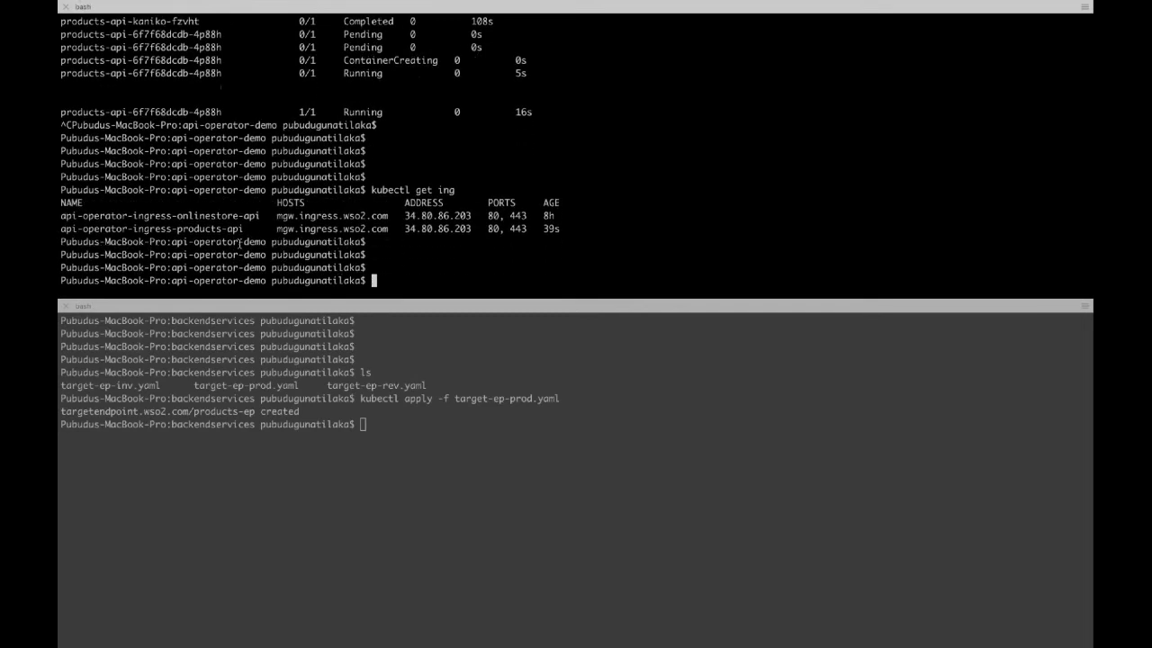
left_click_drag(242, 229, 60, 229)
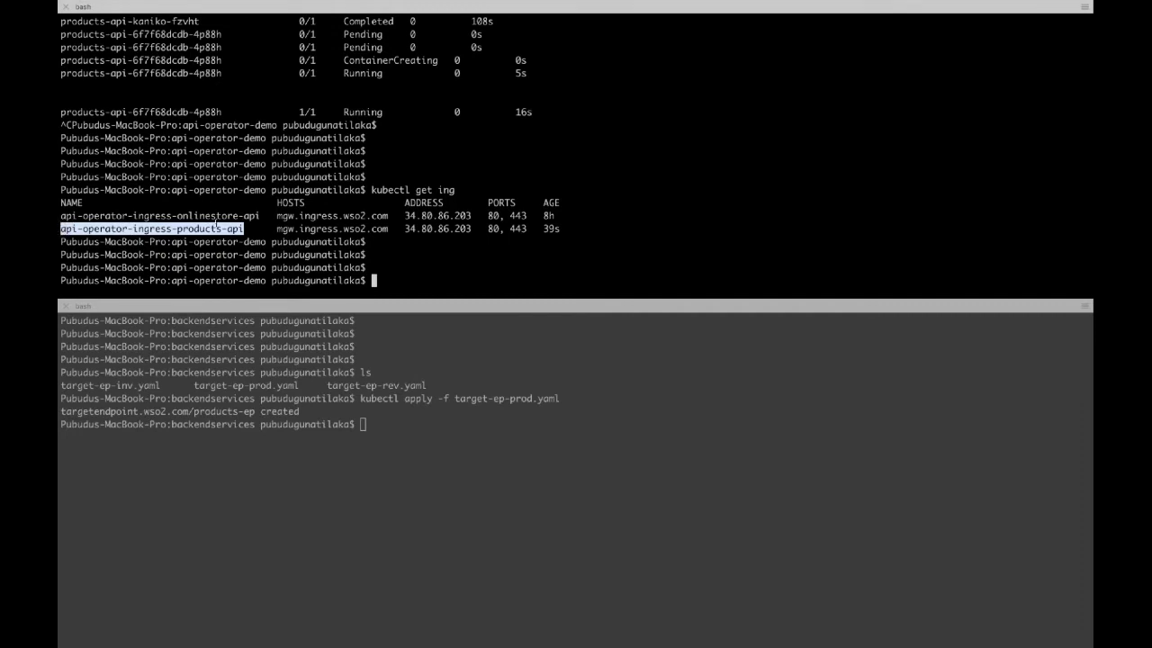
left_click(416, 237)
Step: Start a TOKEN= assignment at the prompt and copy the access token
key("Return")
key("Return")
key("Return")
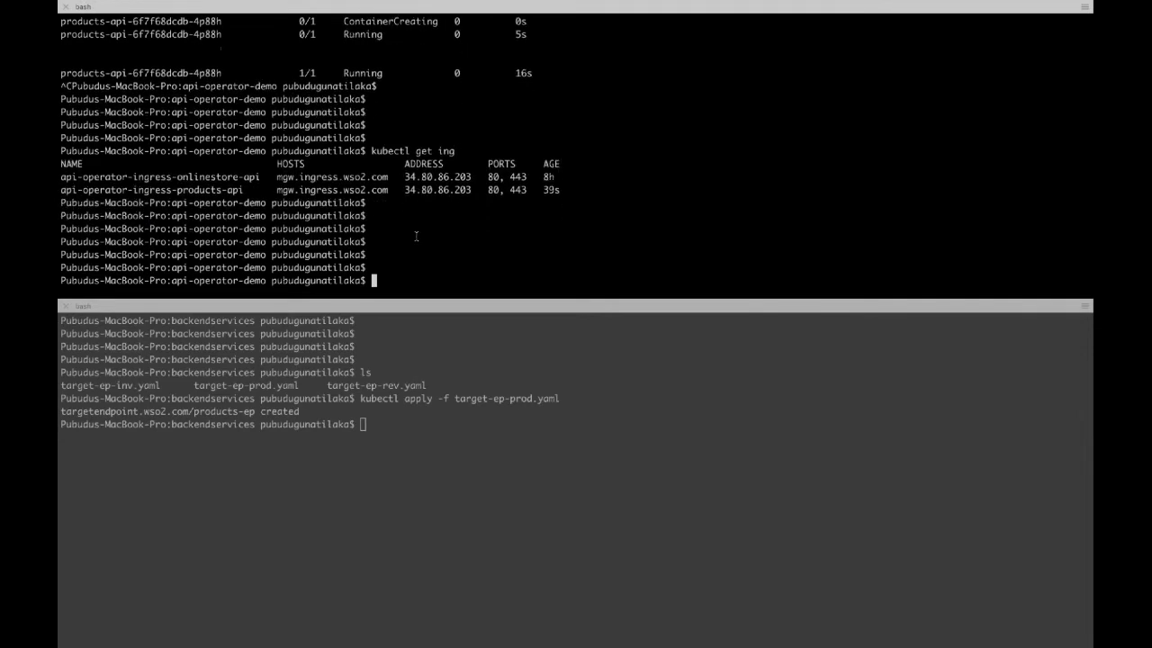
type("TOKE")
type("=")
key("super+v")
key("BackSpace")
key("BackSpace")
key("BackSpace")
key("BackSpace")
key("BackSpace")
key("BackSpace")
key("BackSpace")
key("BackSpace")
key("BackSpace")
key("BackSpace")
key("BackSpace")
key("BackSpace")
key("BackSpace")
key("BackSpace")
key("BackSpace")
key("BackSpace")
key("BackSpace")
key("BackSpace")
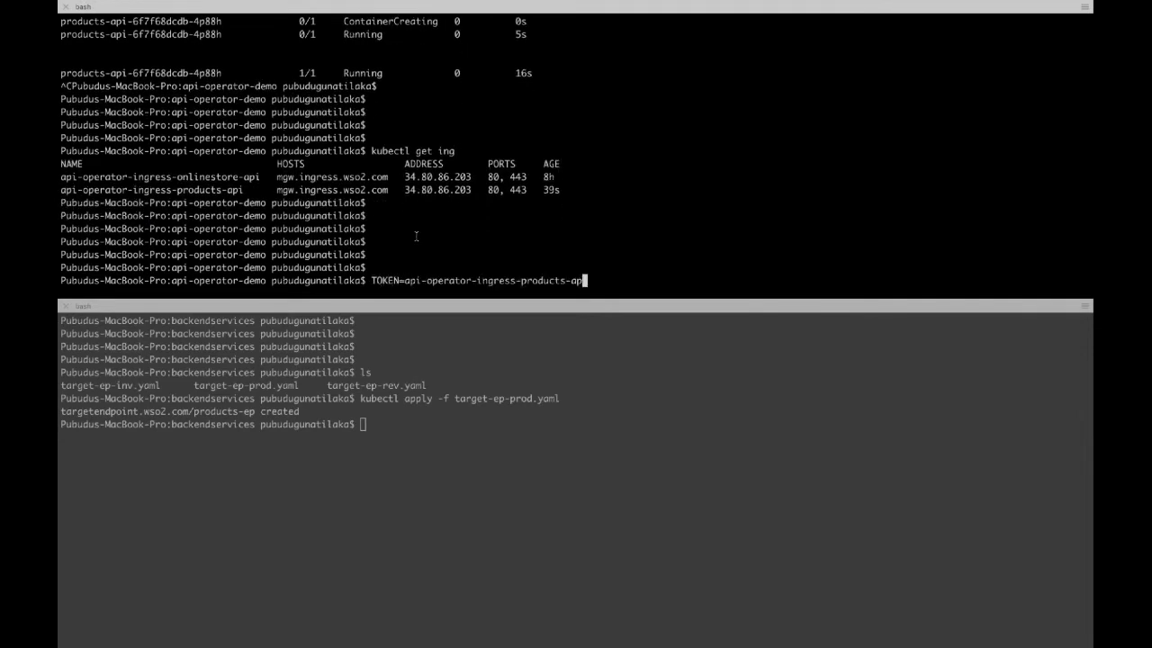
key("BackSpace")
key("BackSpace")
key("BackSpace")
key("BackSpace")
key("BackSpace")
key("BackSpace")
key("BackSpace")
key("BackSpace")
key("BackSpace")
key("BackSpace")
key("BackSpace")
key("BackSpace")
key("BackSpace")
key("BackSpace")
key("BackSpace")
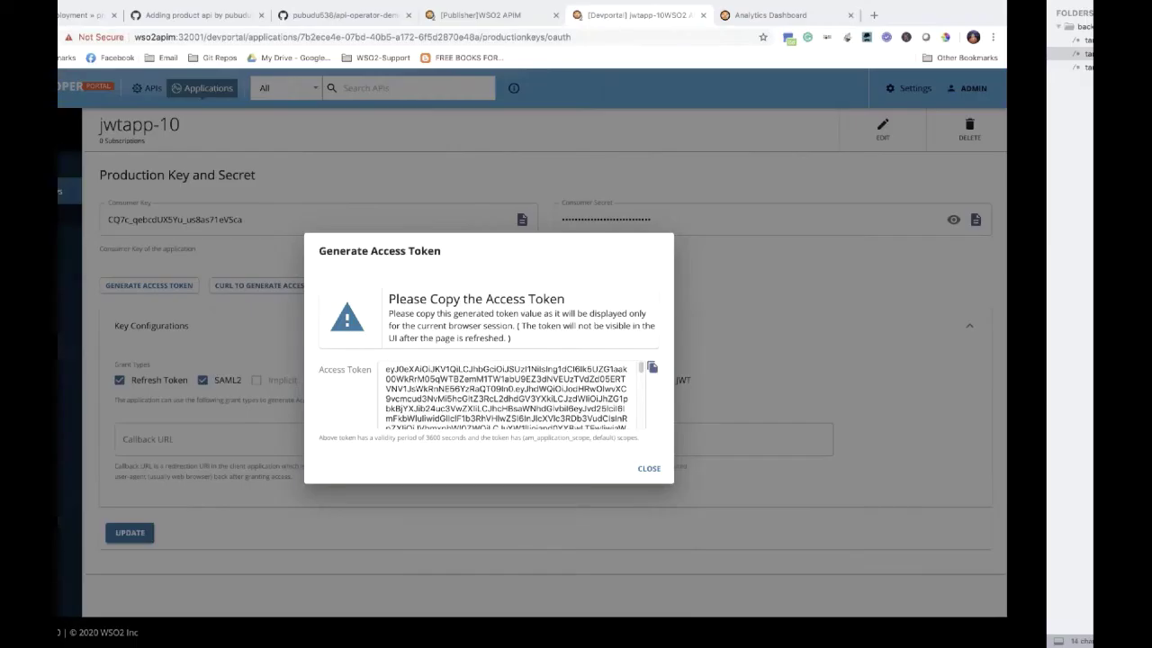
left_click(738, 368)
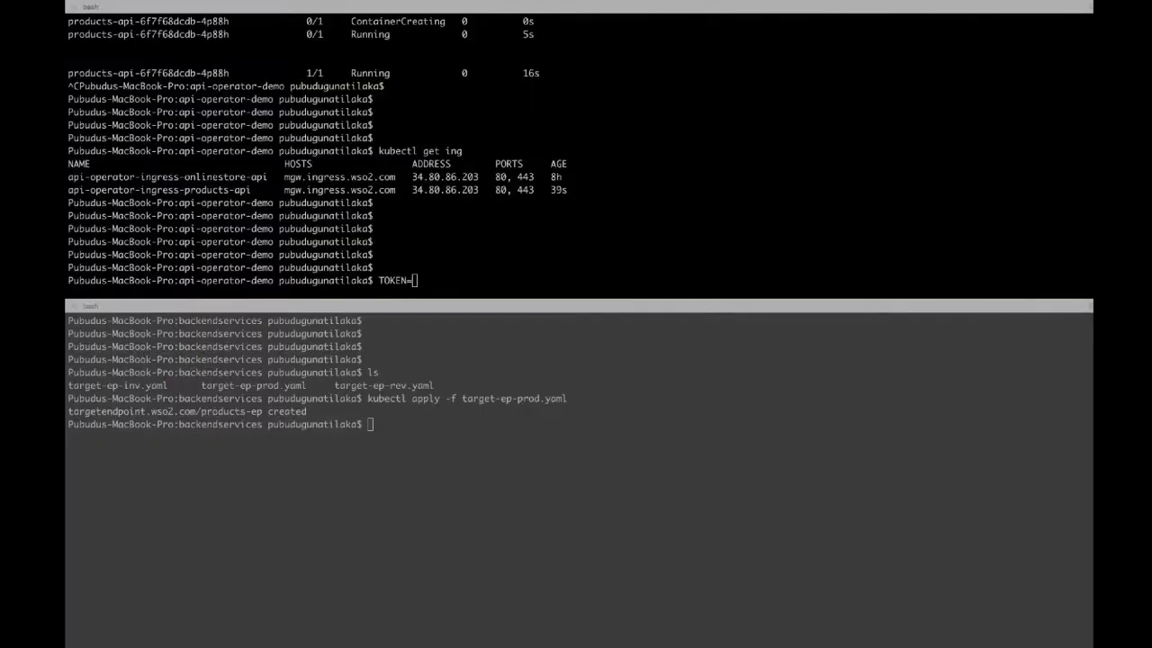
Step: Set TOKEN to the access token and paste the products curl command from Notes
key("super+v")
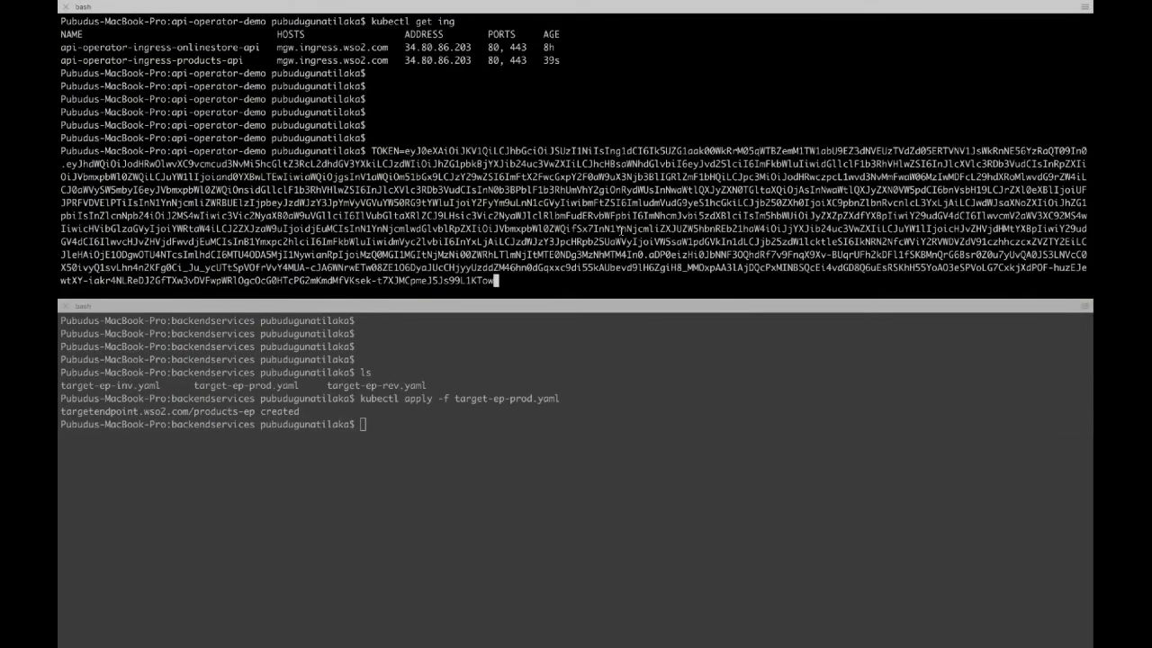
key("Return")
key("Return")
key("Return")
key("Return")
key("Return")
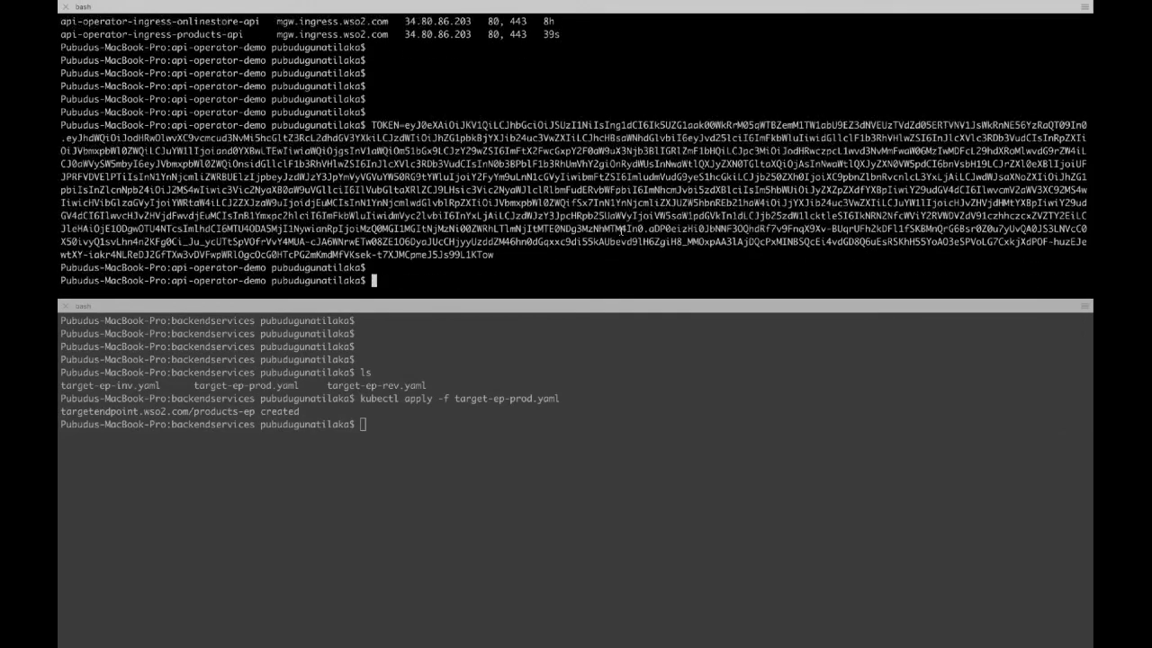
key("super+Tab")
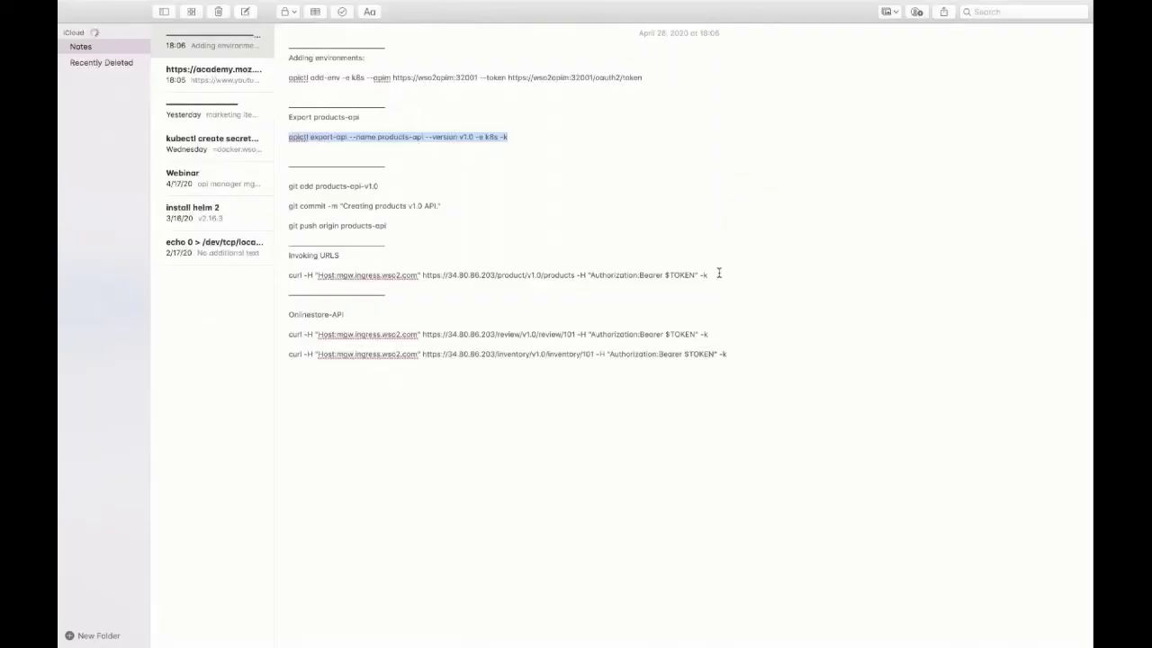
left_click_drag(710, 275, 285, 273)
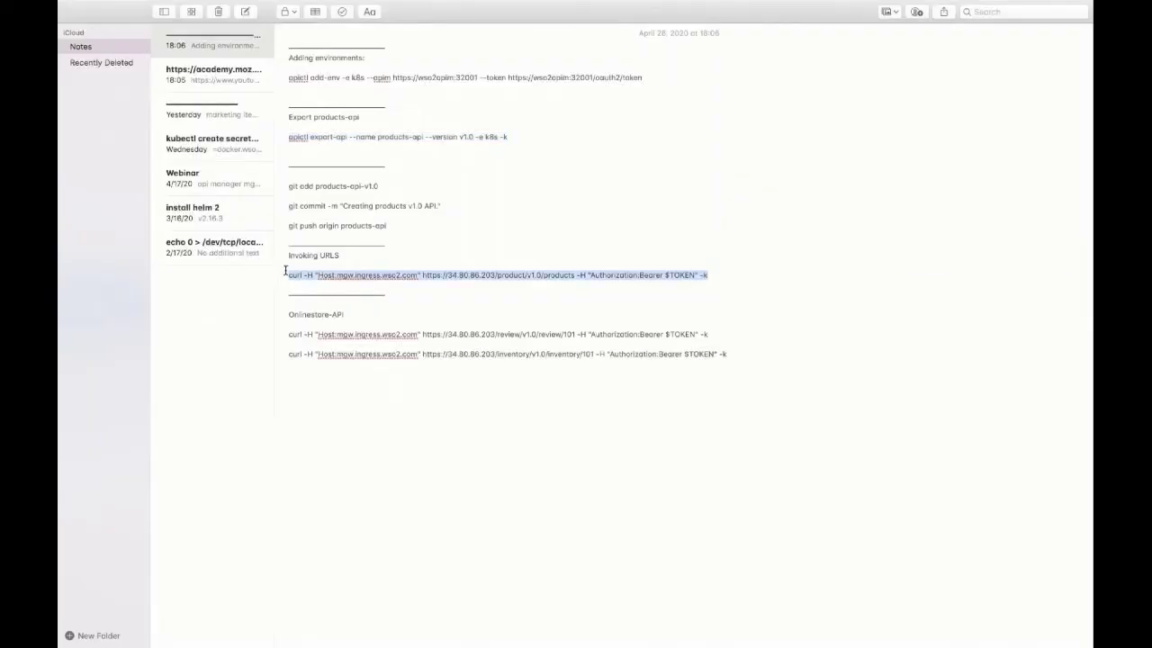
key("super+Tab")
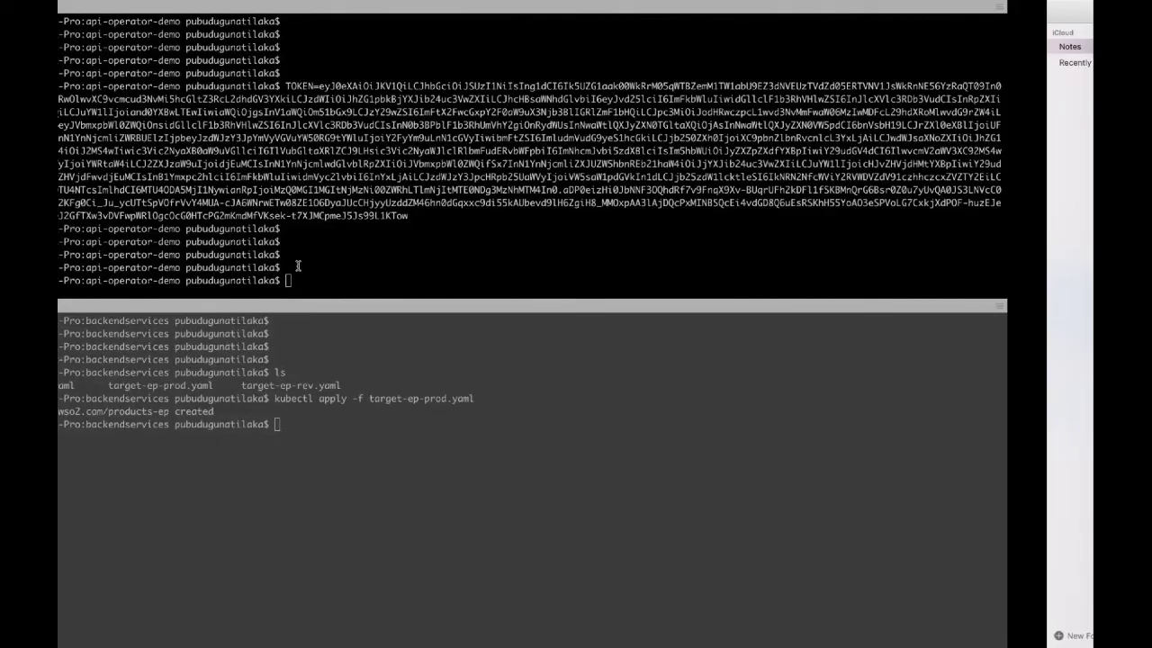
key("super+v")
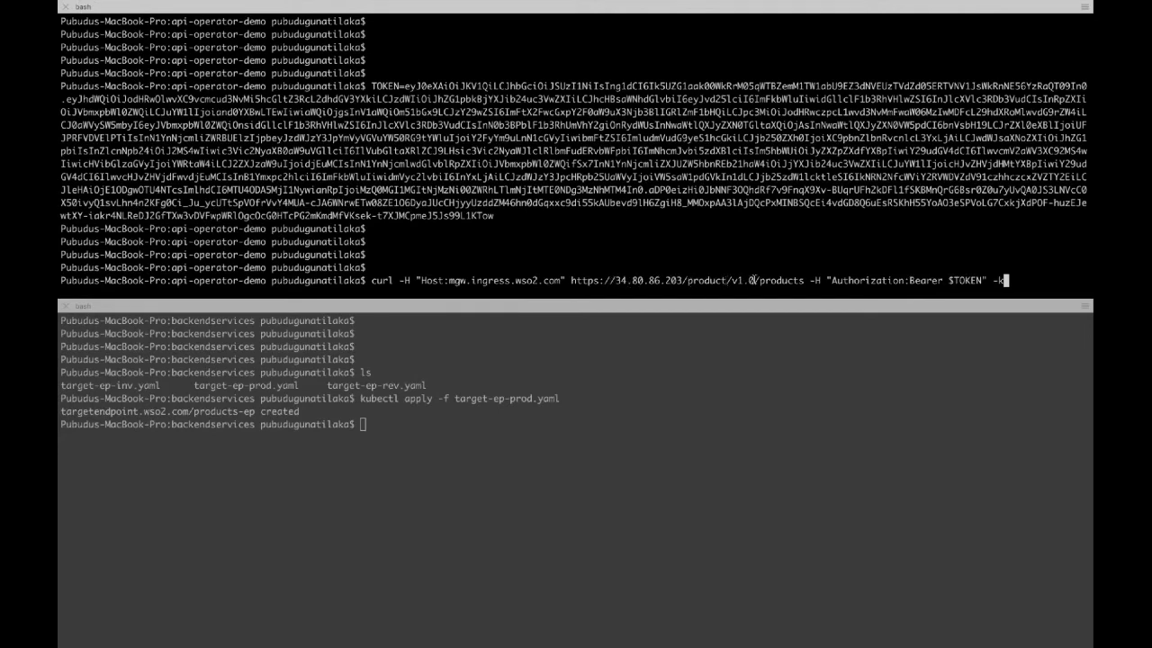
Step: Highlight the product/v1.0 context and products path, then send the request
left_click_drag(755, 281, 690, 281)
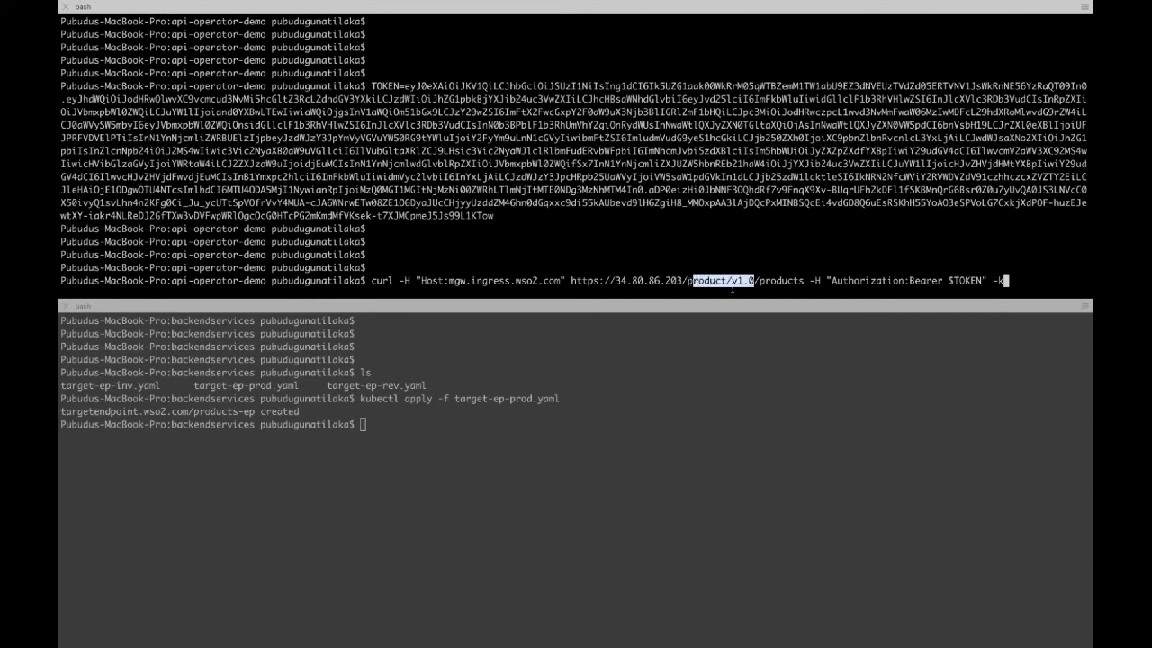
left_click_drag(763, 281, 804, 281)
left_click(853, 253)
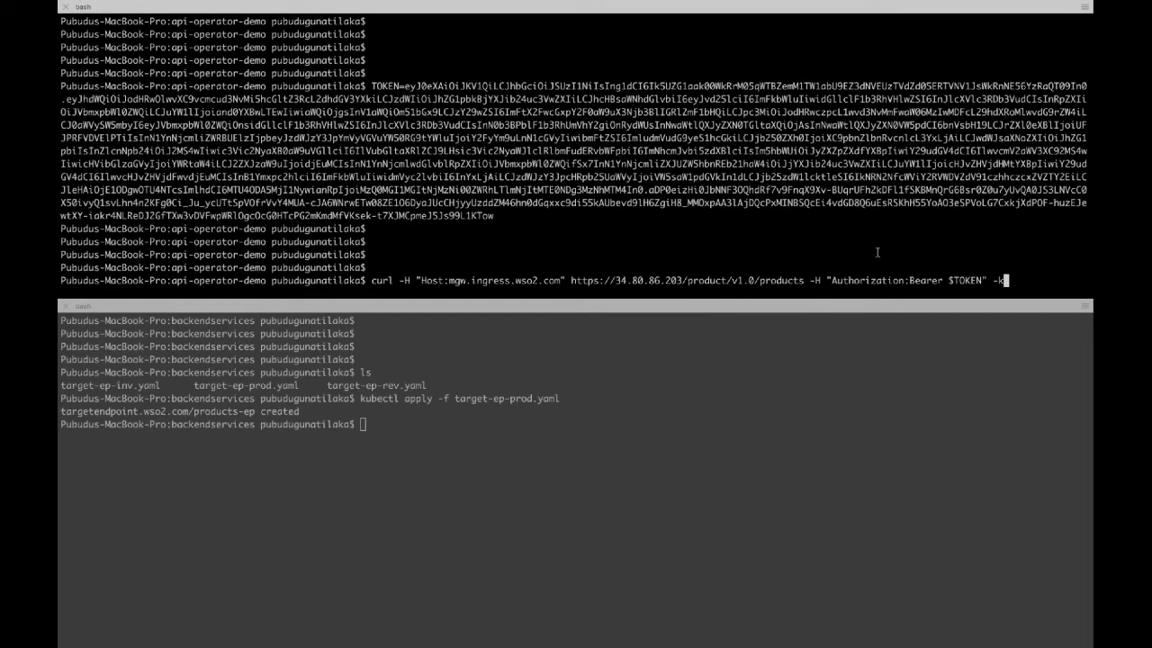
key("Return")
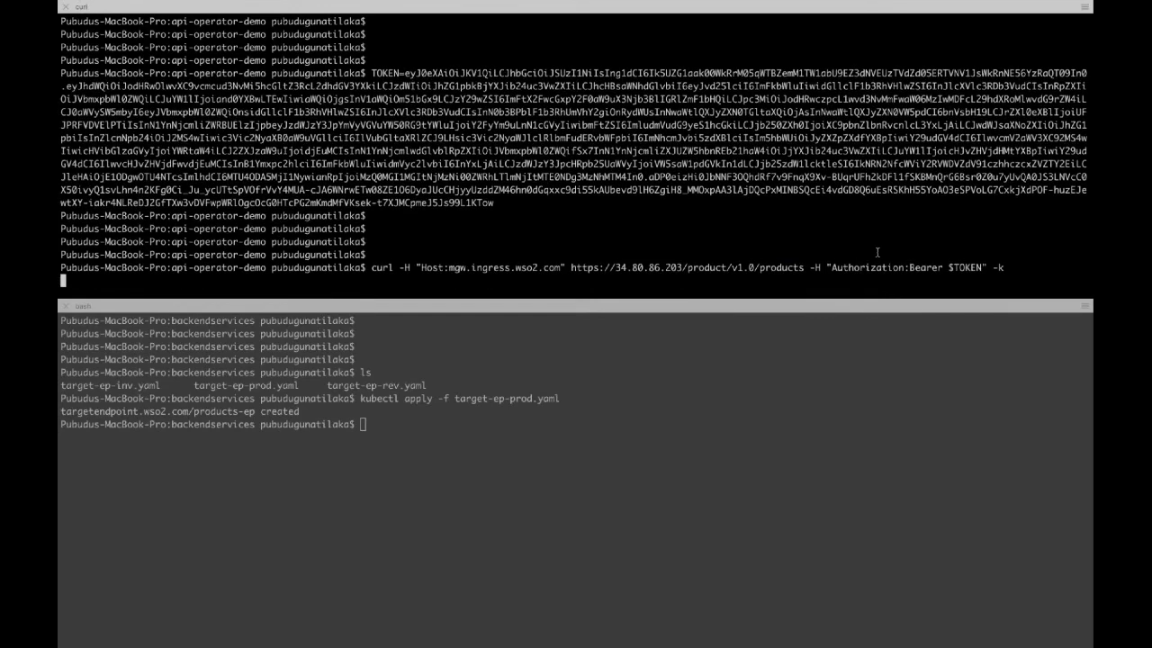
key("Return")
key("Return")
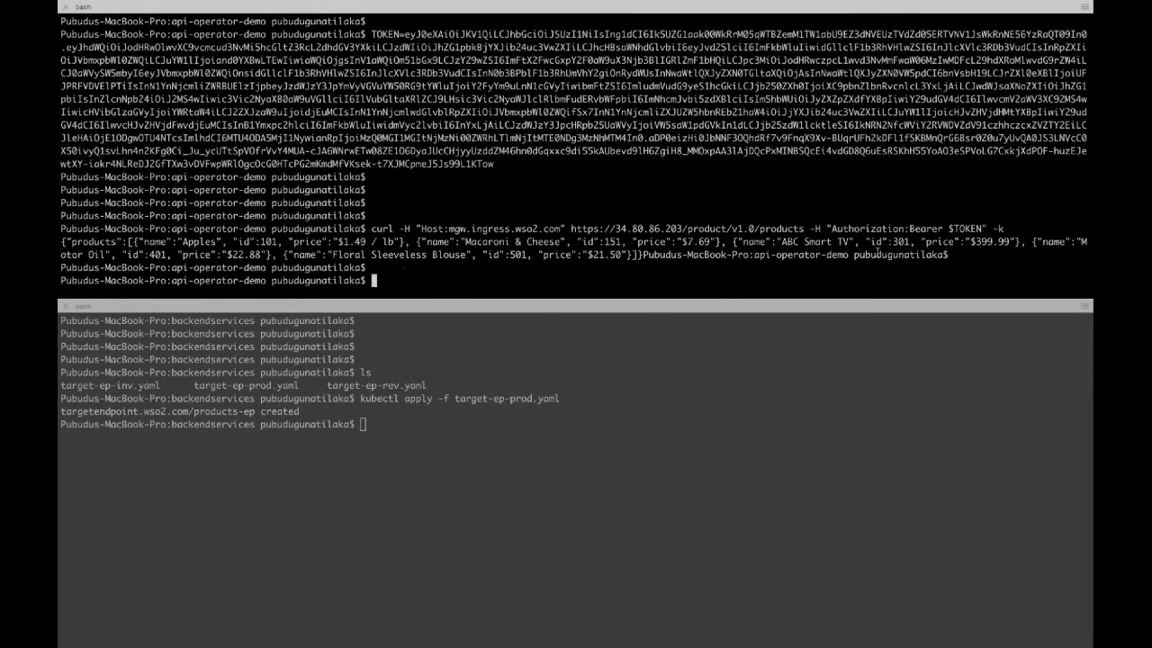
Step: Recall the curl command and change its path to /products/101
key("Return")
key("Up")
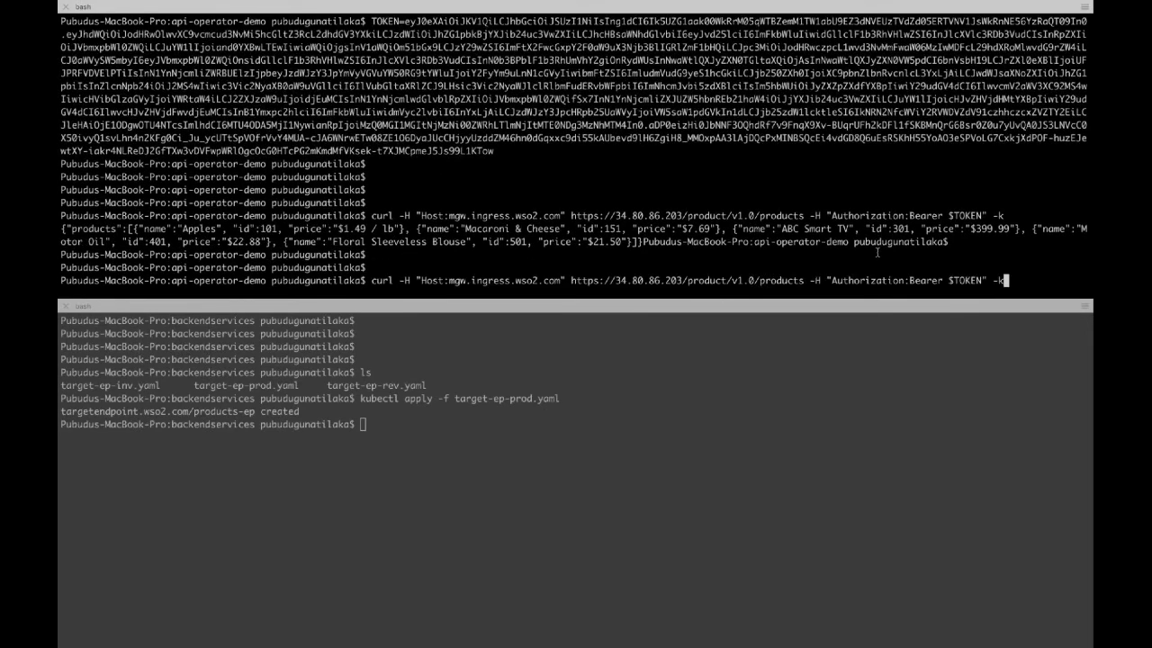
key("Left")
key("Left")
key("Left")
key("Left")
key("Left")
key("Left")
key("Left")
key("Left")
key("Left")
key("Left")
key("Left")
key("Left")
key("Left")
key("Left")
key("Left")
key("Left")
key("Left")
key("Left")
key("Left")
key("Left")
key("Left")
key("Left")
key("Left")
key("Left")
key("Left")
key("Left")
key("Left")
key("Left")
key("Left")
key("Left")
key("Left")
key("Left")
type("/101")
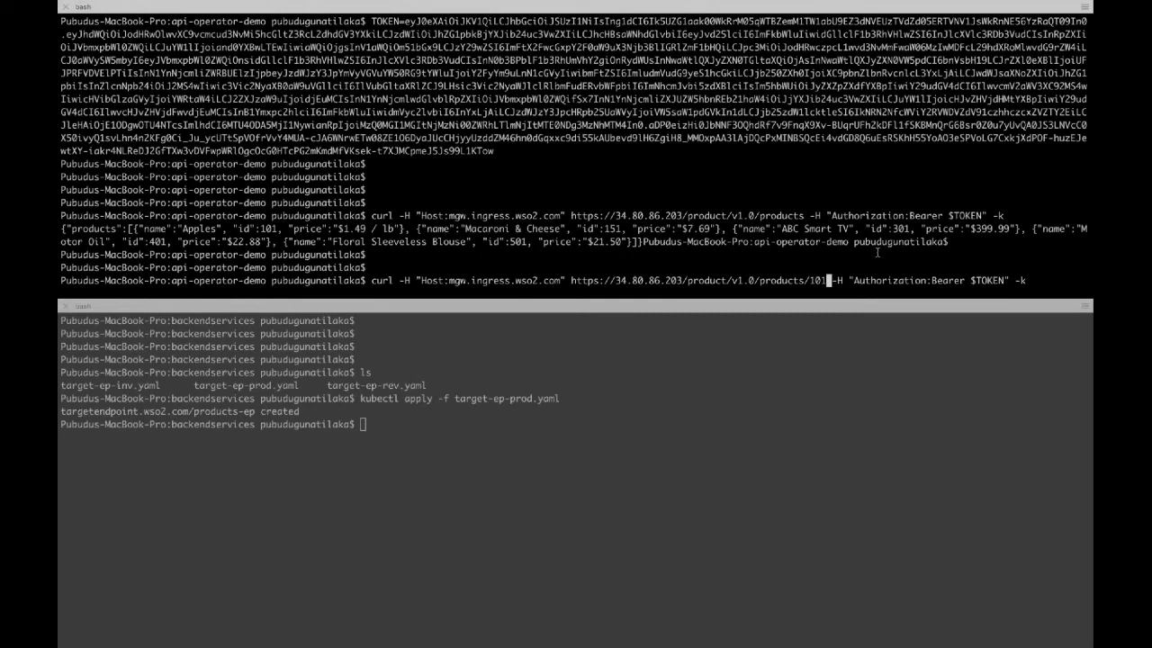
Step: Request product 101 with curl; the gateway finds no GET resource for /product/v1.0/products/101
key("Return")
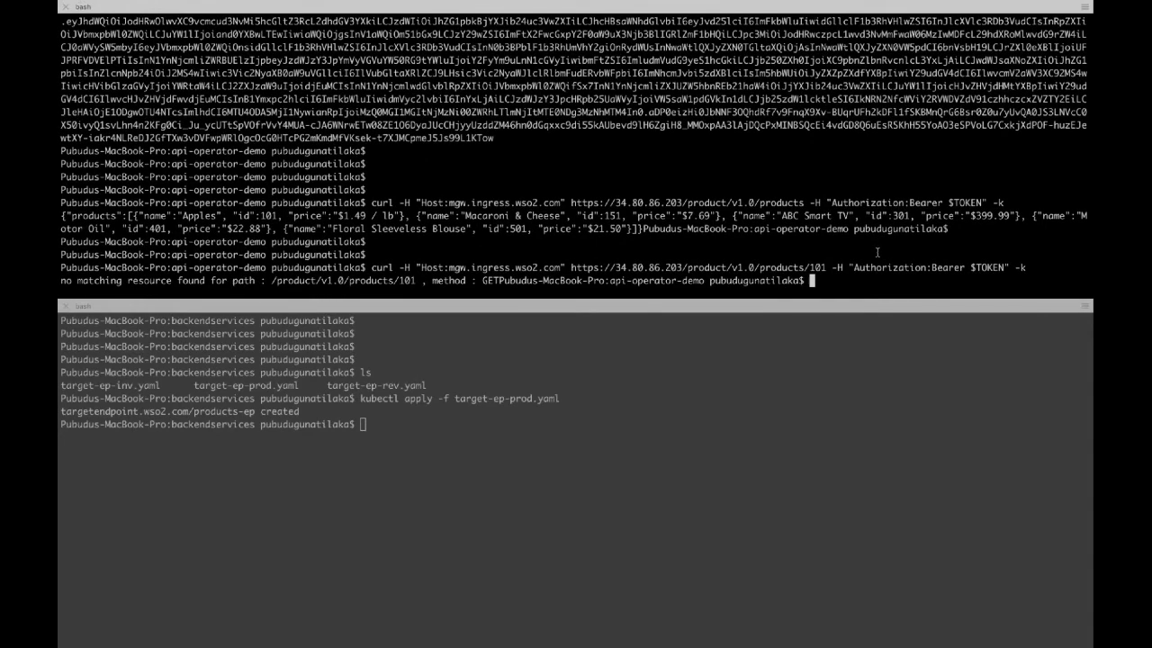
key("Return")
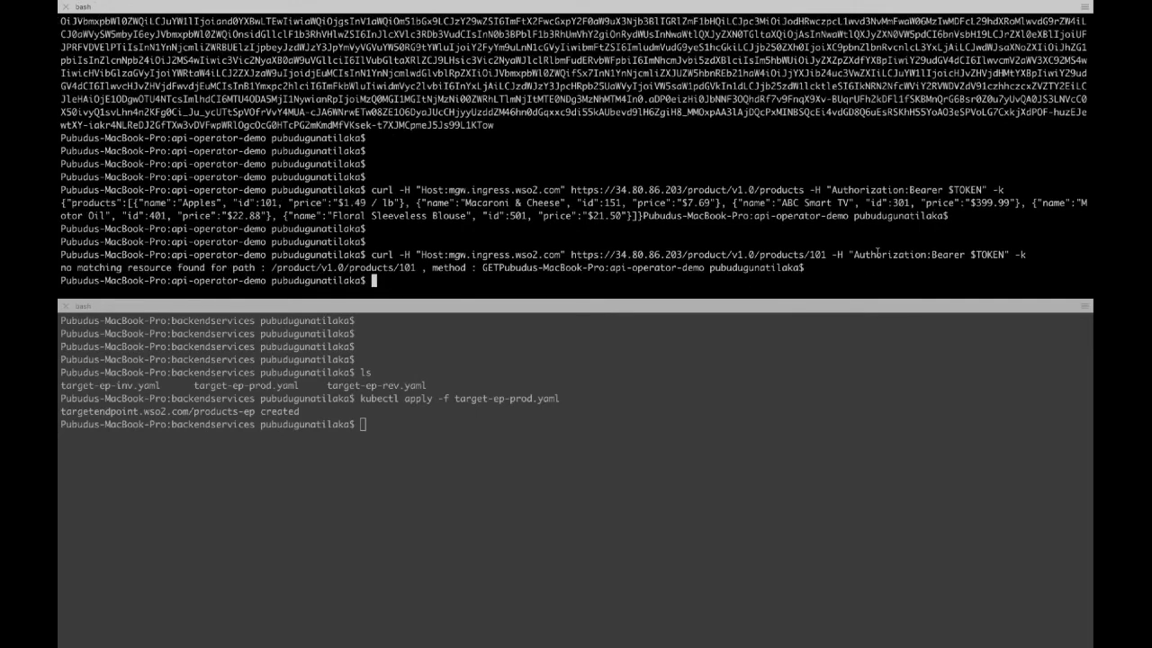
key("Return")
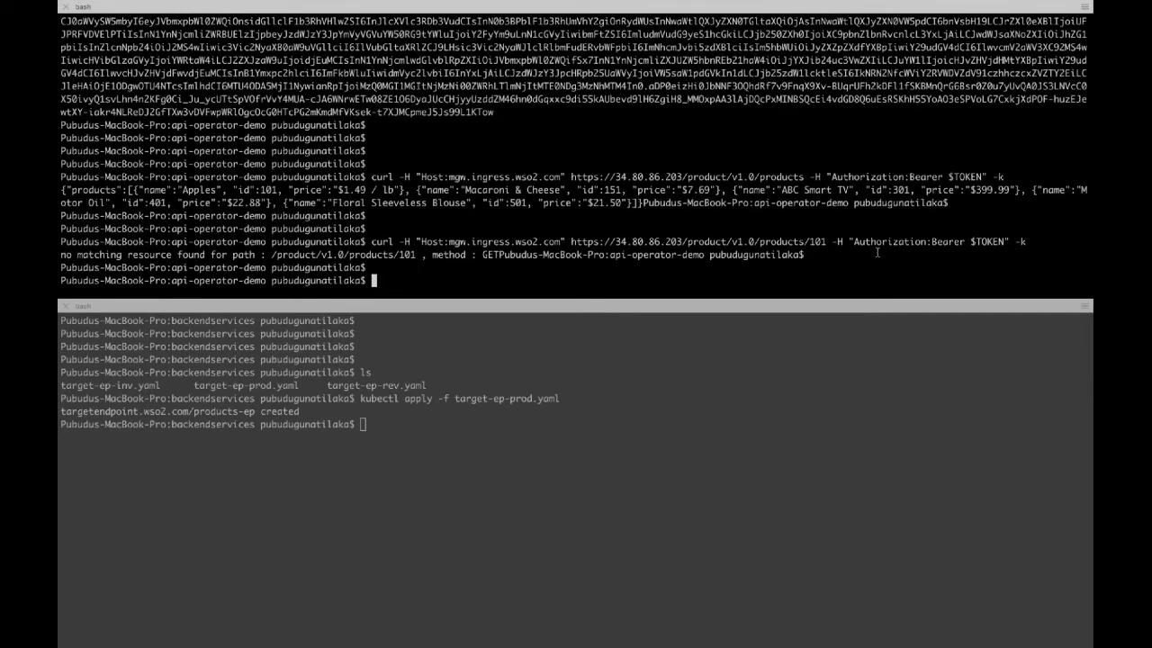
key("super+Tab")
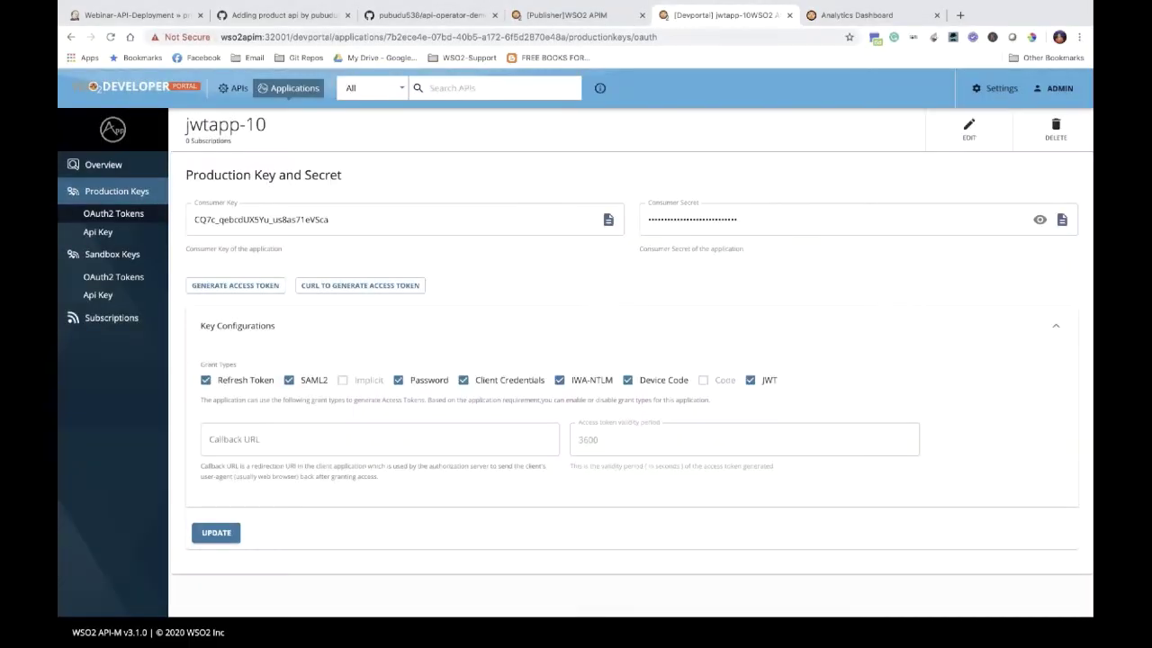
Step: Add a GET /products/{productId} resource to products-api and save it
left_click(607, 20)
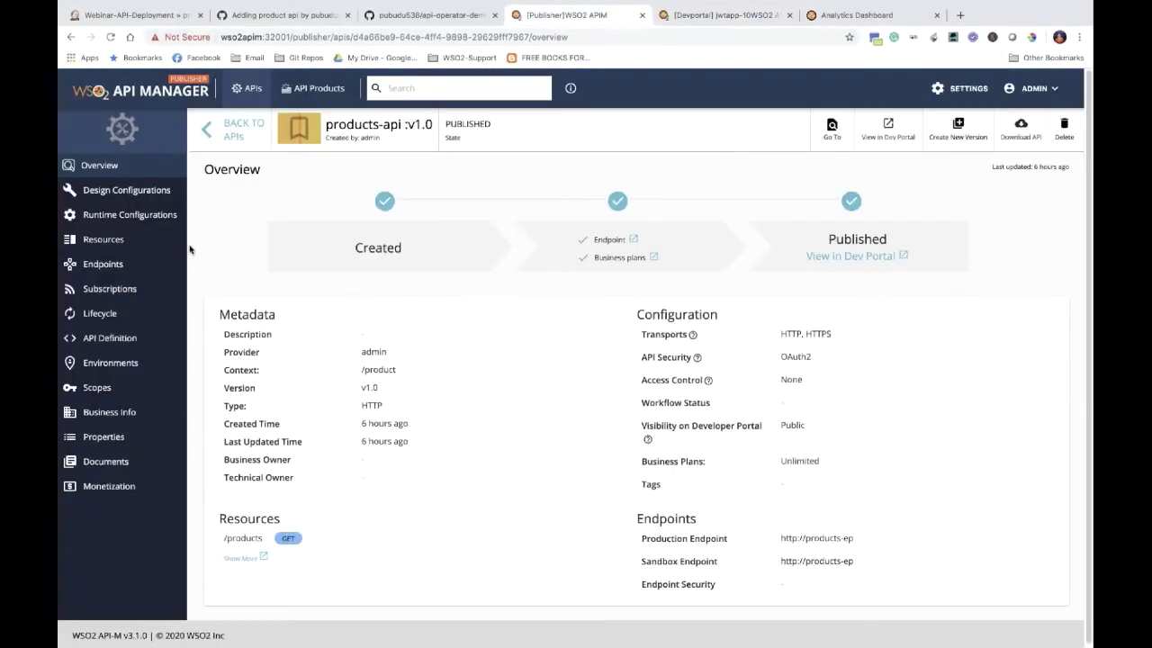
left_click(121, 239)
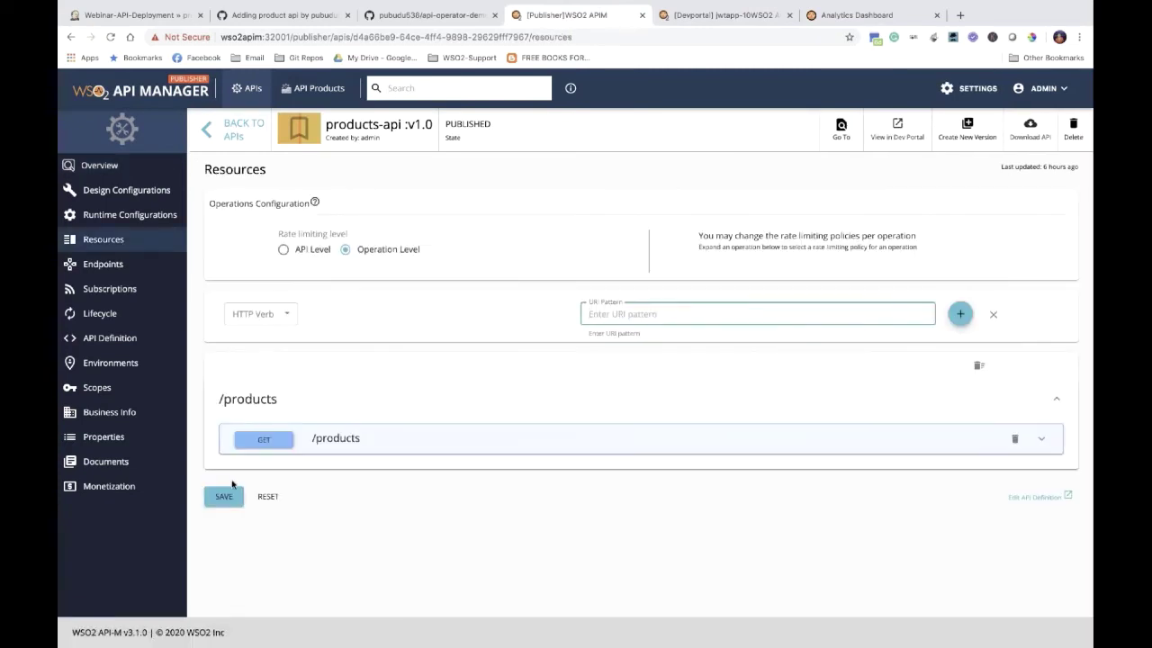
left_click(285, 317)
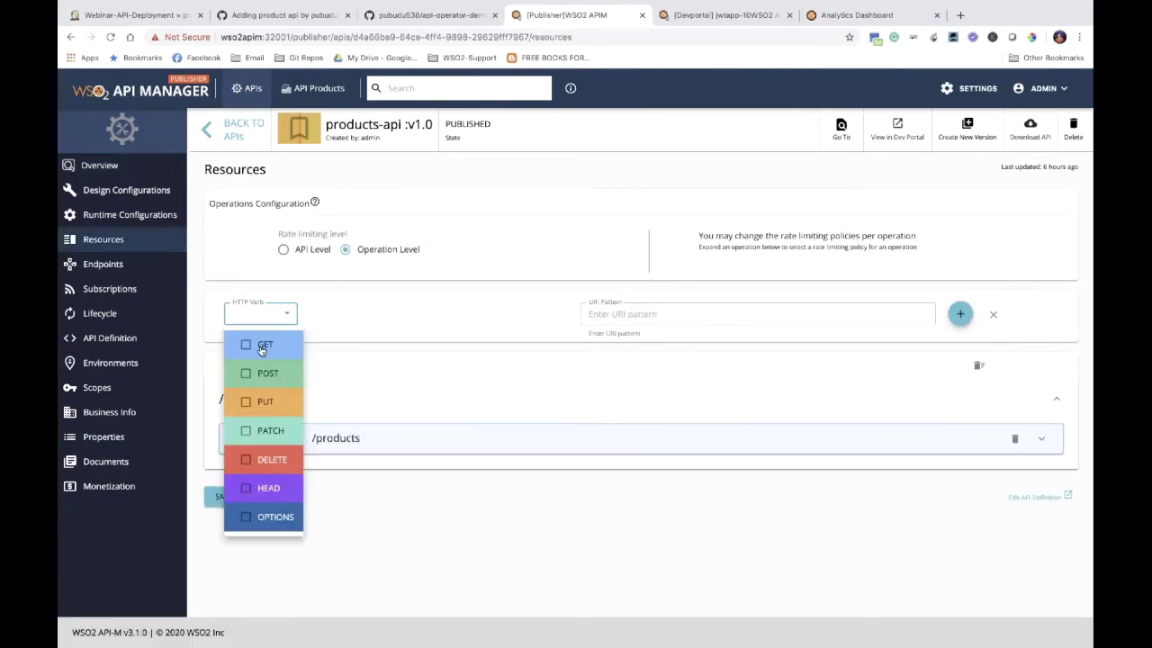
left_click(262, 345)
left_click(644, 326)
left_click(644, 326)
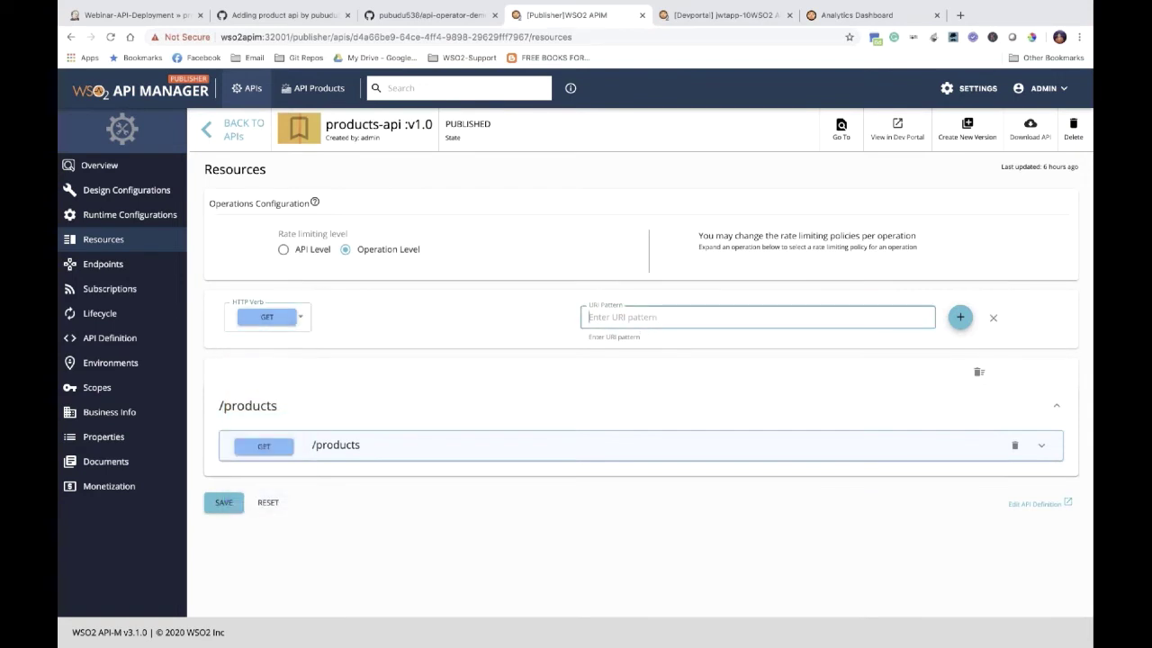
type("/products/{productId}")
left_click(961, 317)
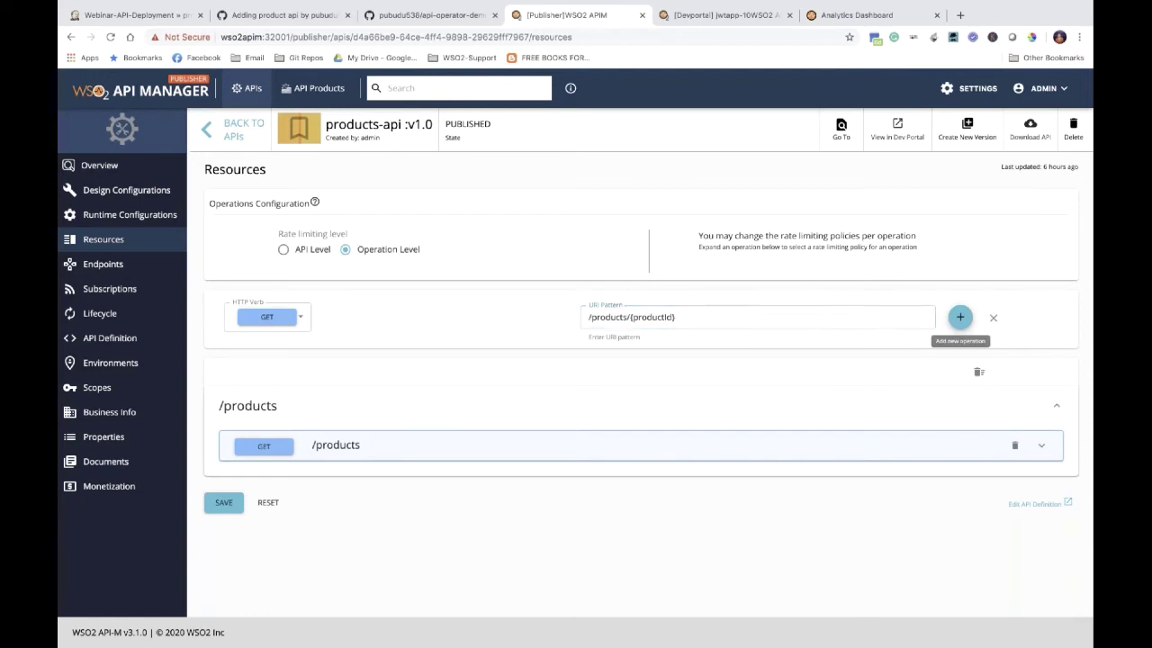
left_click(961, 319)
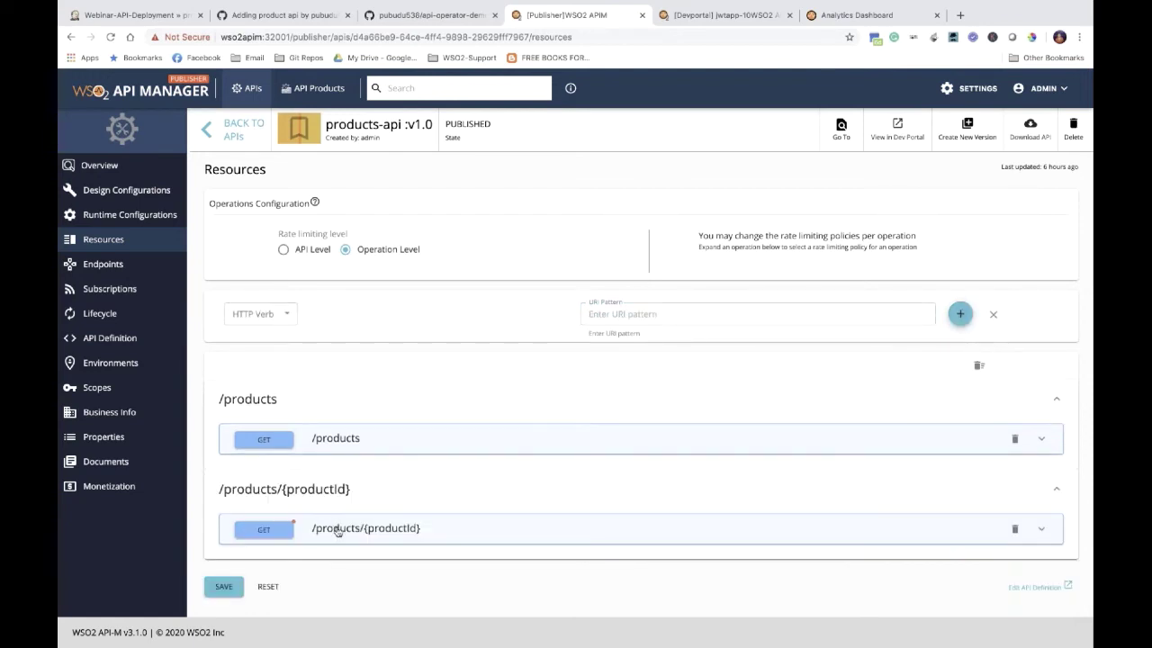
left_click(223, 586)
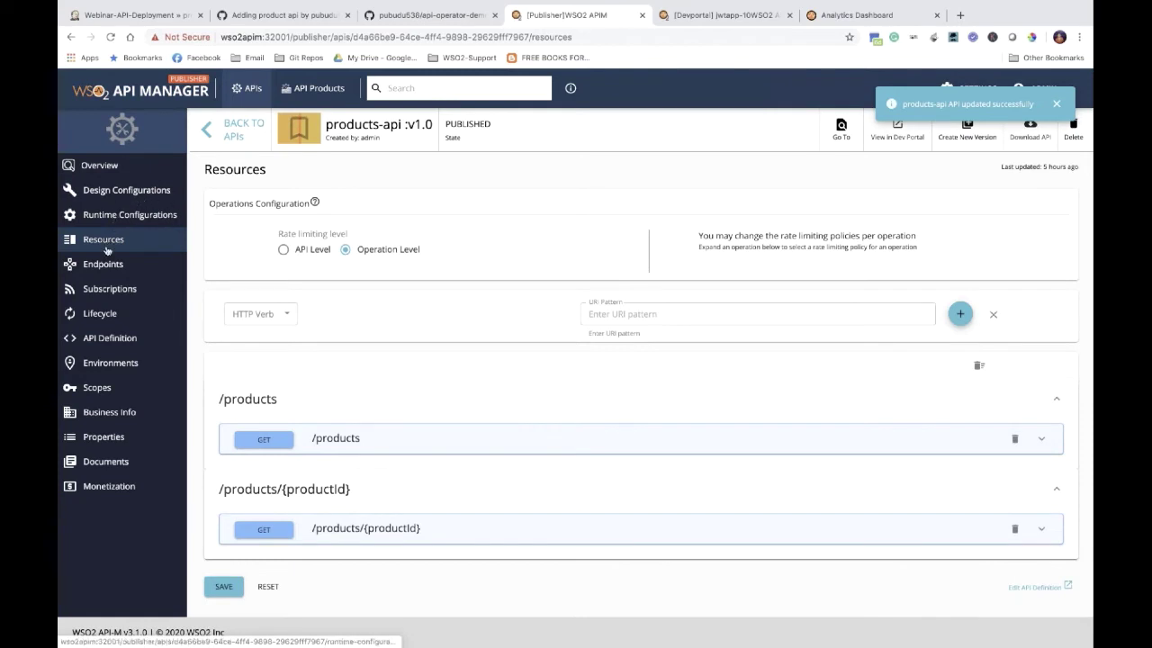
Step: Redeploy products-api from its Lifecycle page so the new resource goes live
left_click(117, 216)
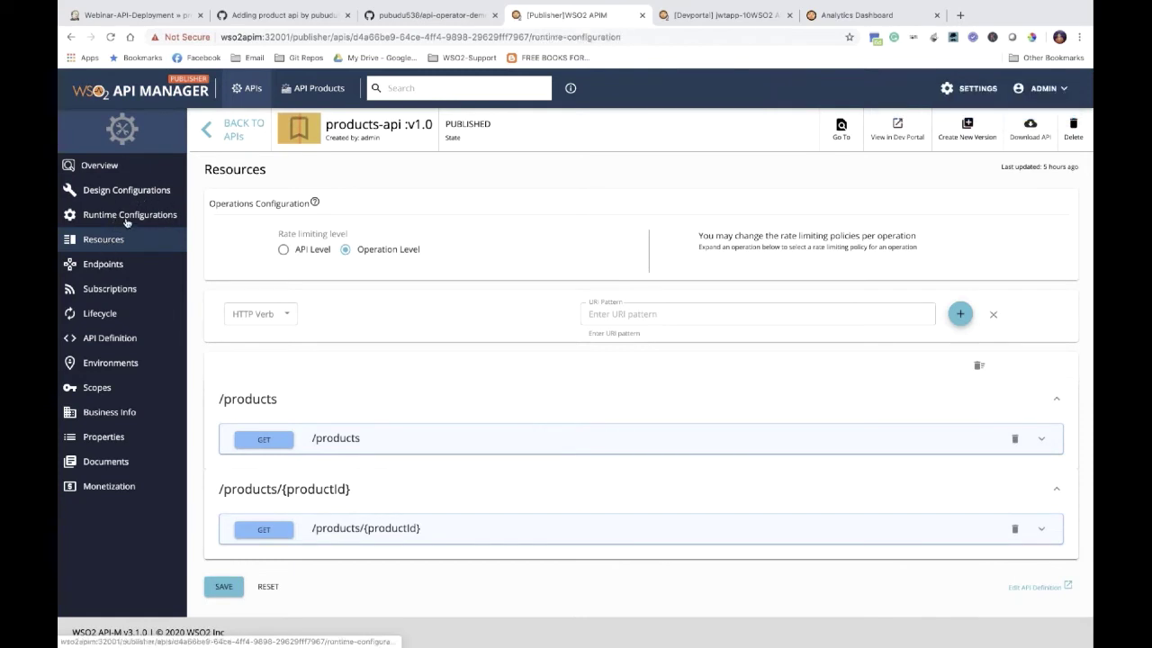
left_click(101, 314)
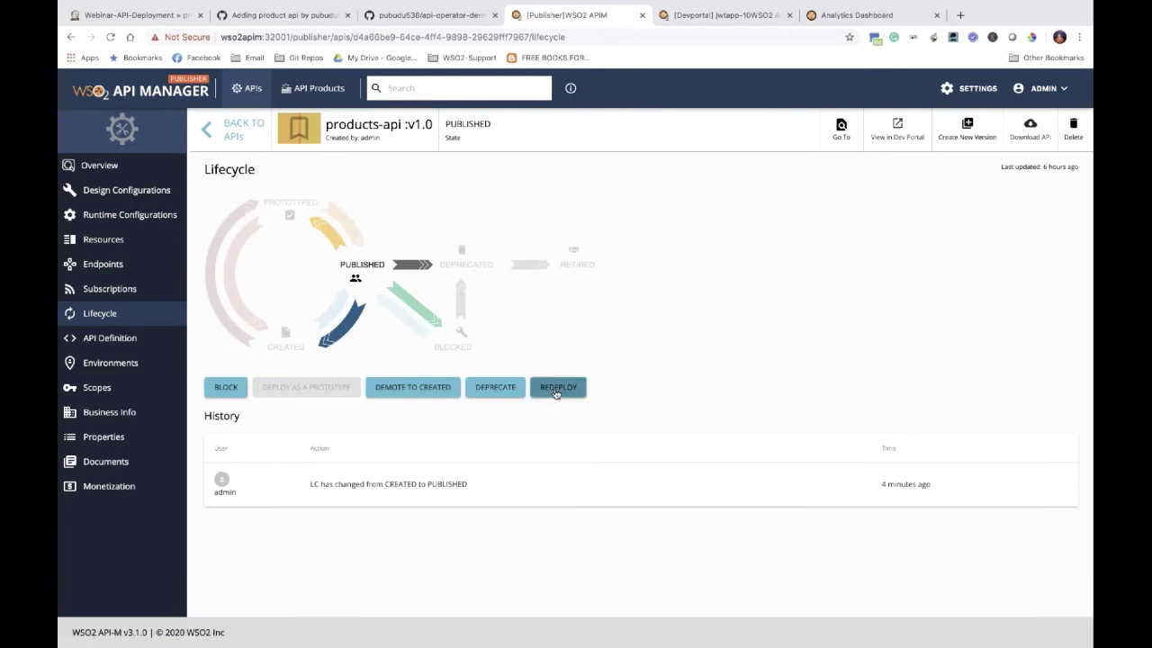
left_click(557, 388)
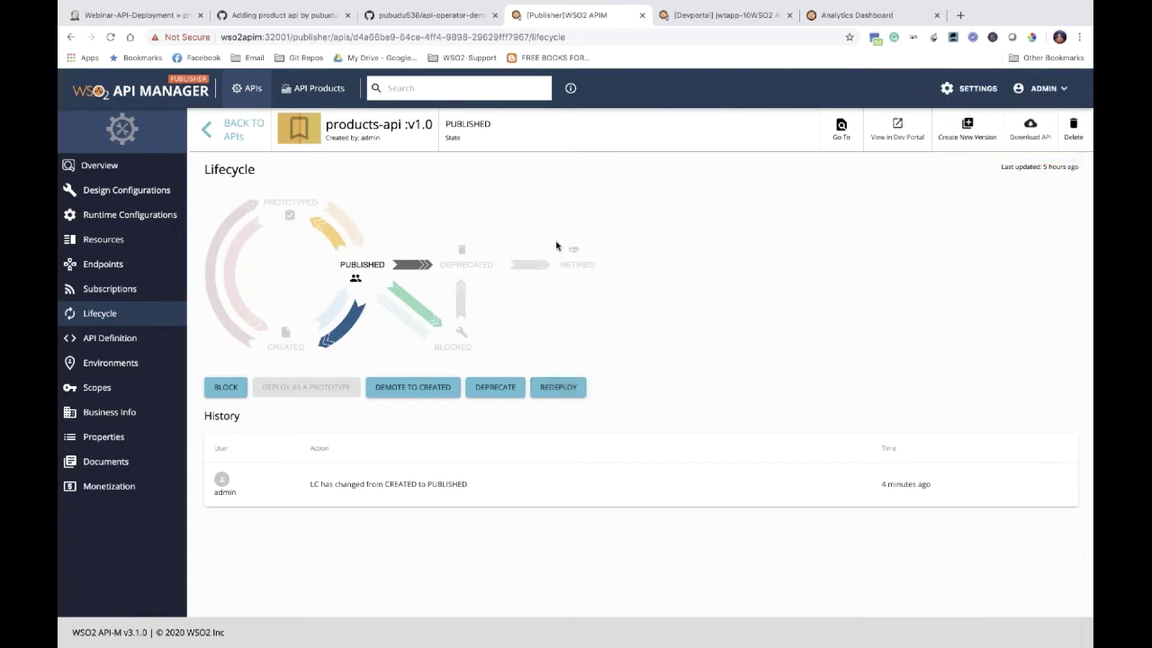
key("ctrl+Right")
key("ctrl+Right")
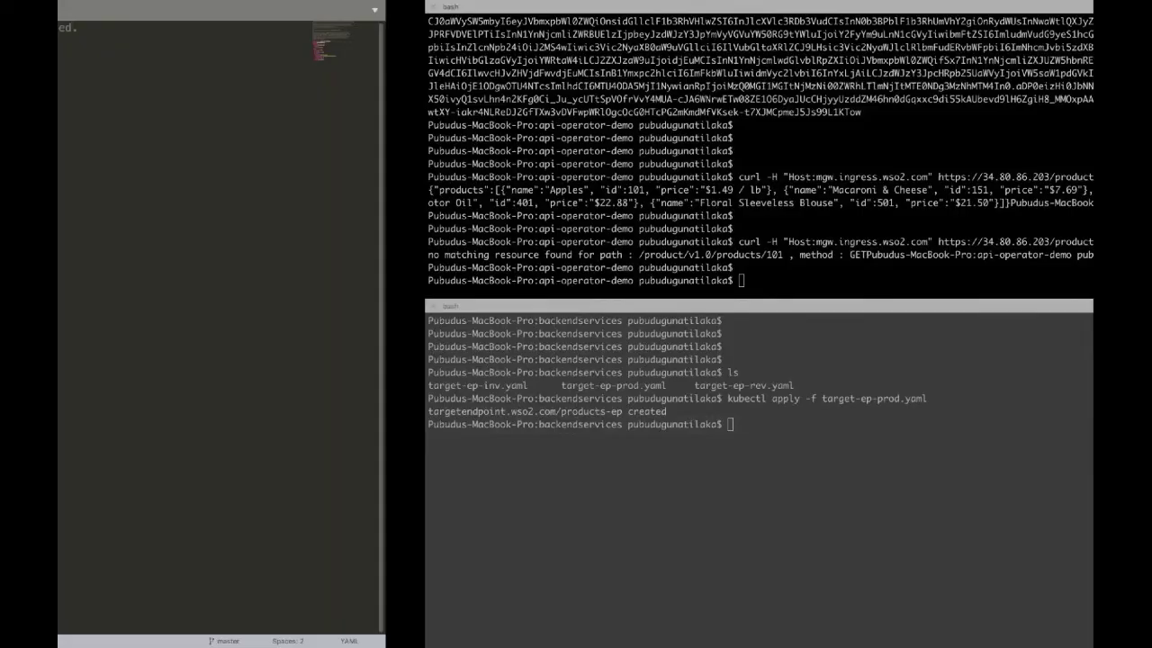
key("ctrl+Right")
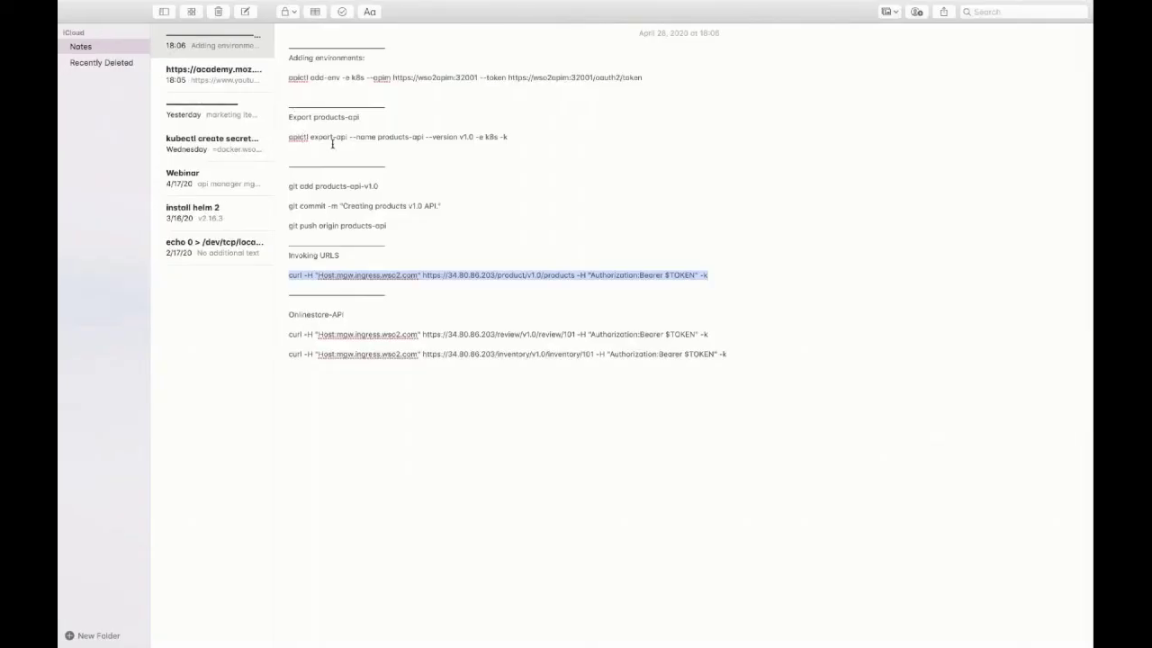
Step: Run 'apictl export-api --name products-api --version v1.0 -e k8s -k' and list the folder
left_click_drag(509, 136, 275, 137)
key("super+c")
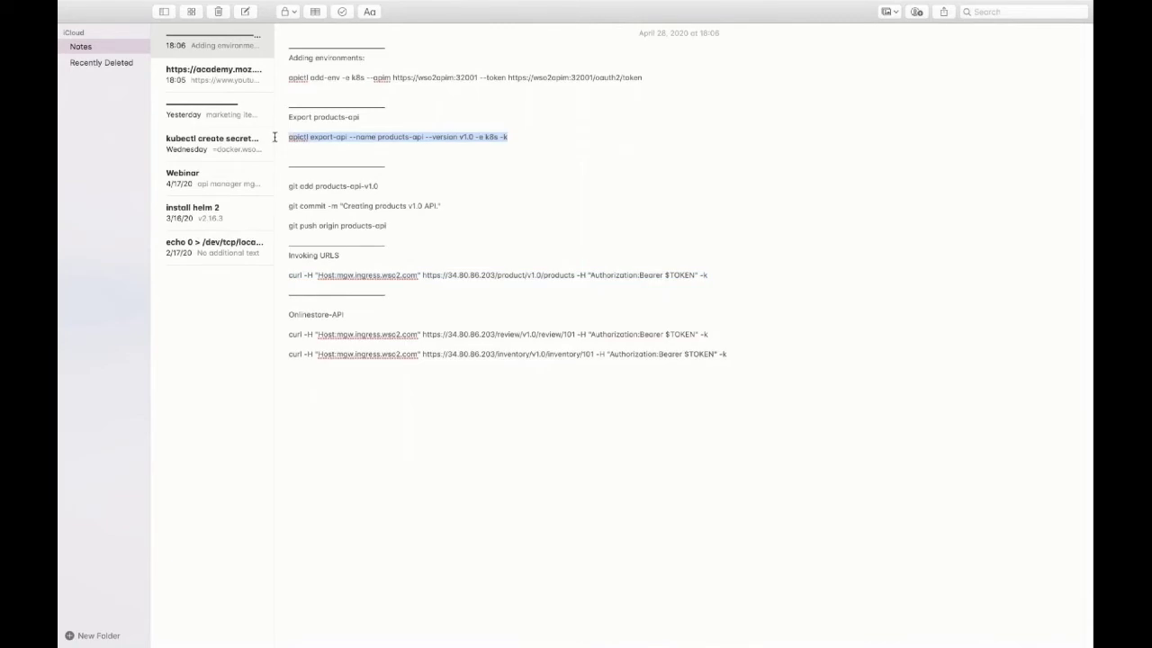
key("ctrl+Left")
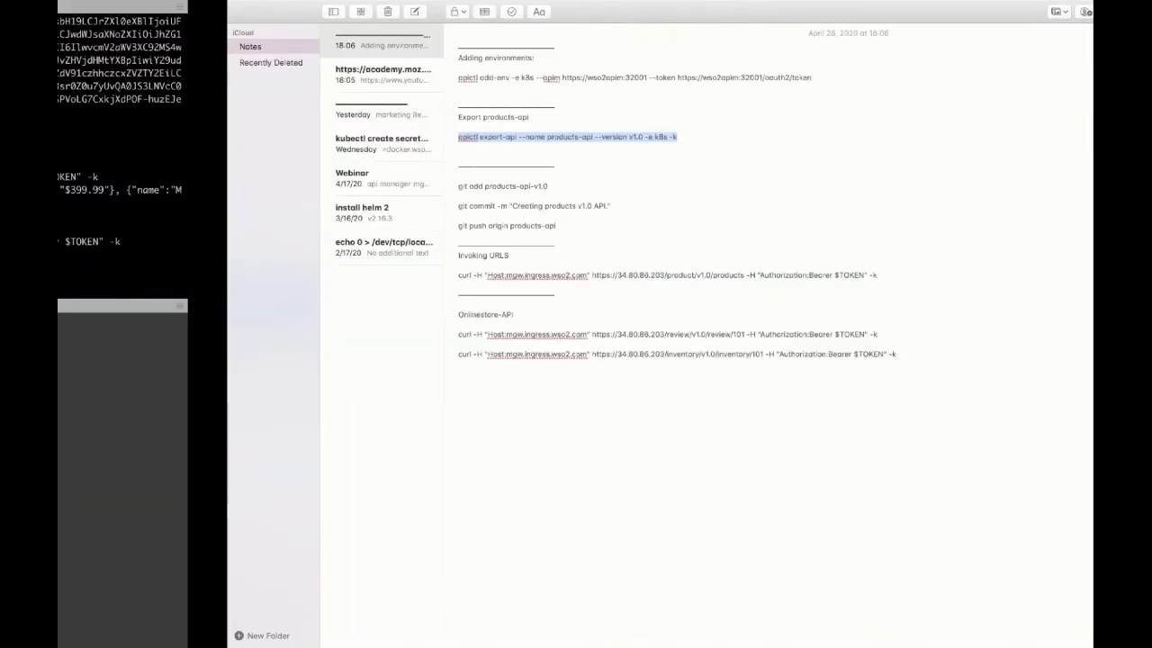
key("super+v")
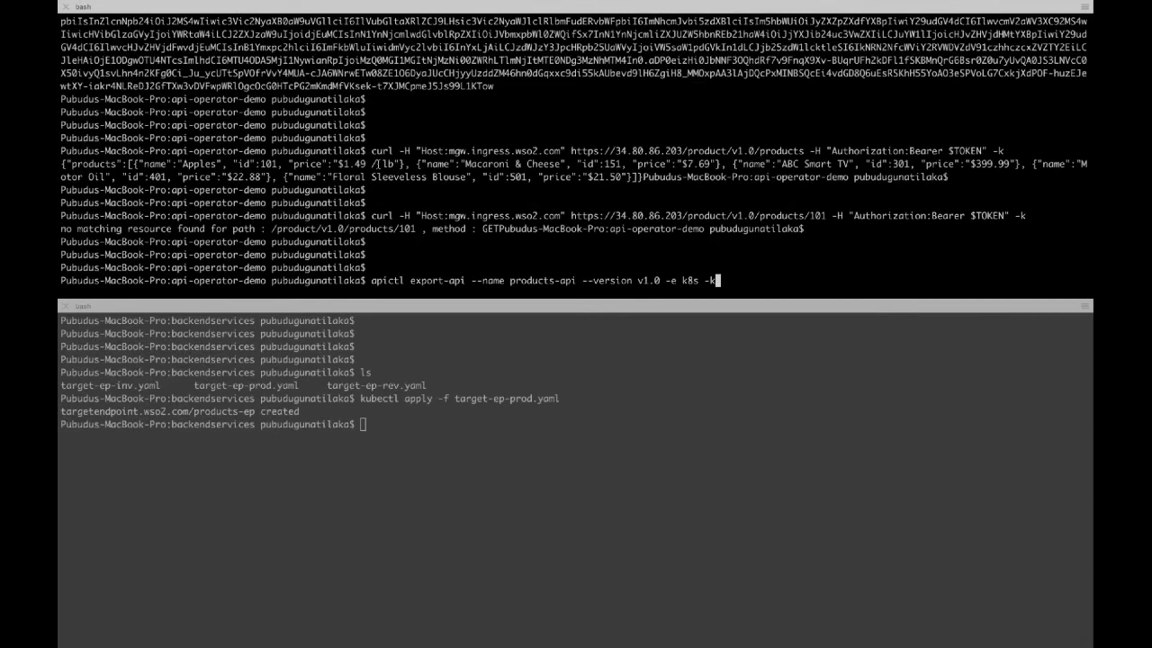
key("Return")
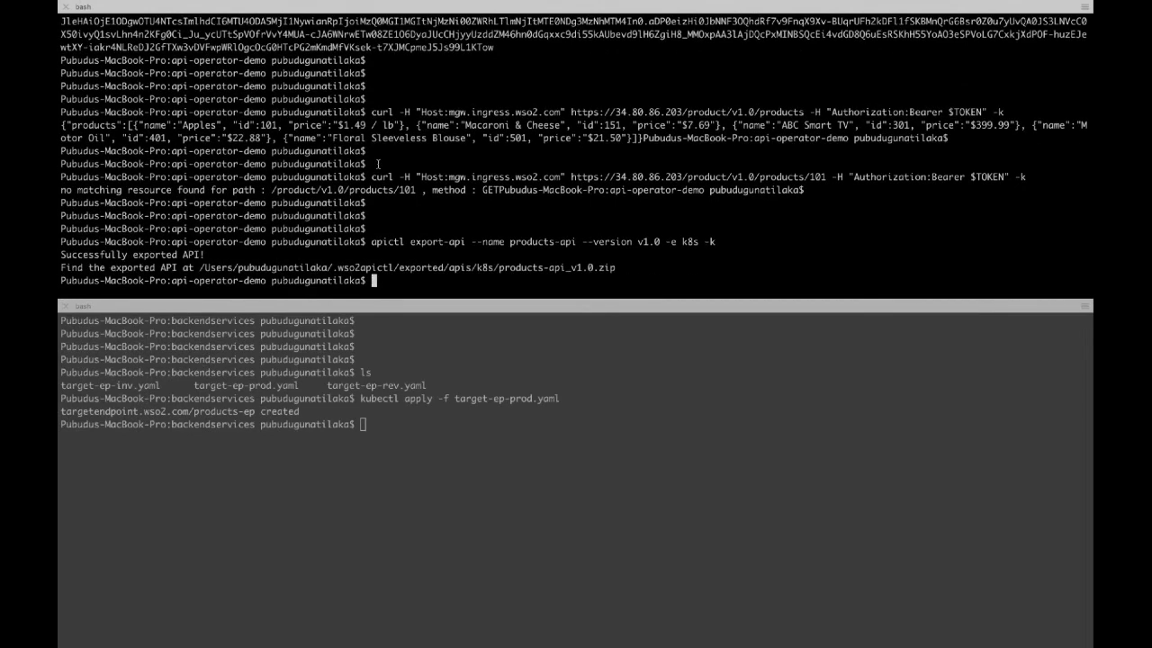
type("ls")
key("Return")
key("Return")
key("Return")
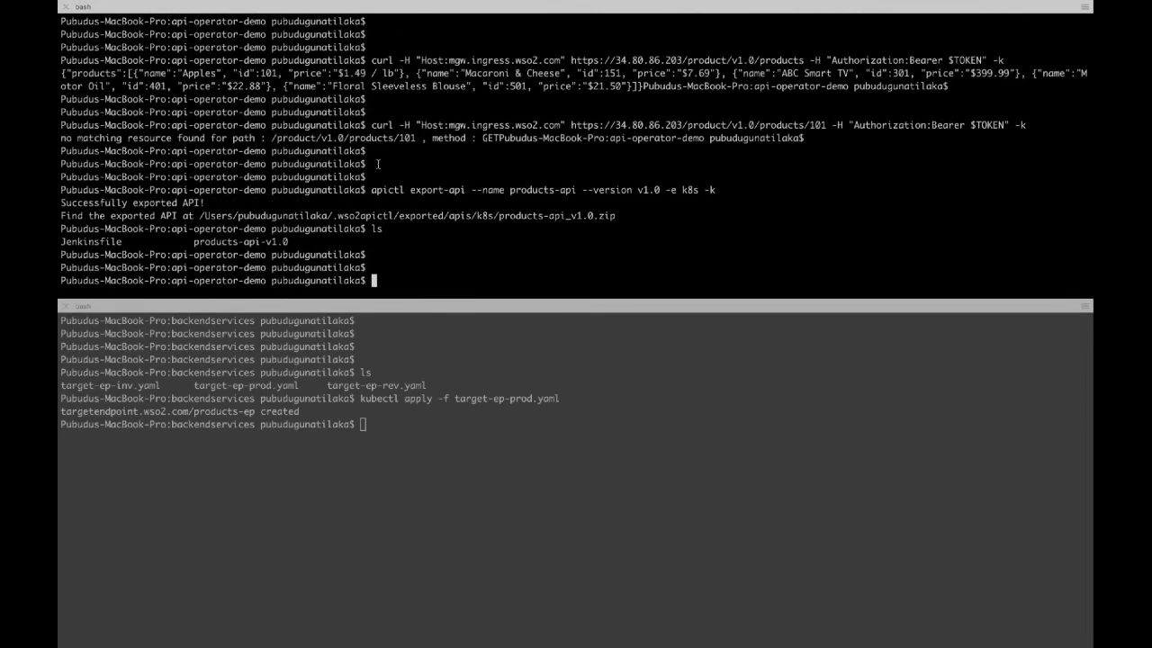
Step: Unzip the exported archive, replacing all files, and check git status
double_click(308, 215)
key("super+c")
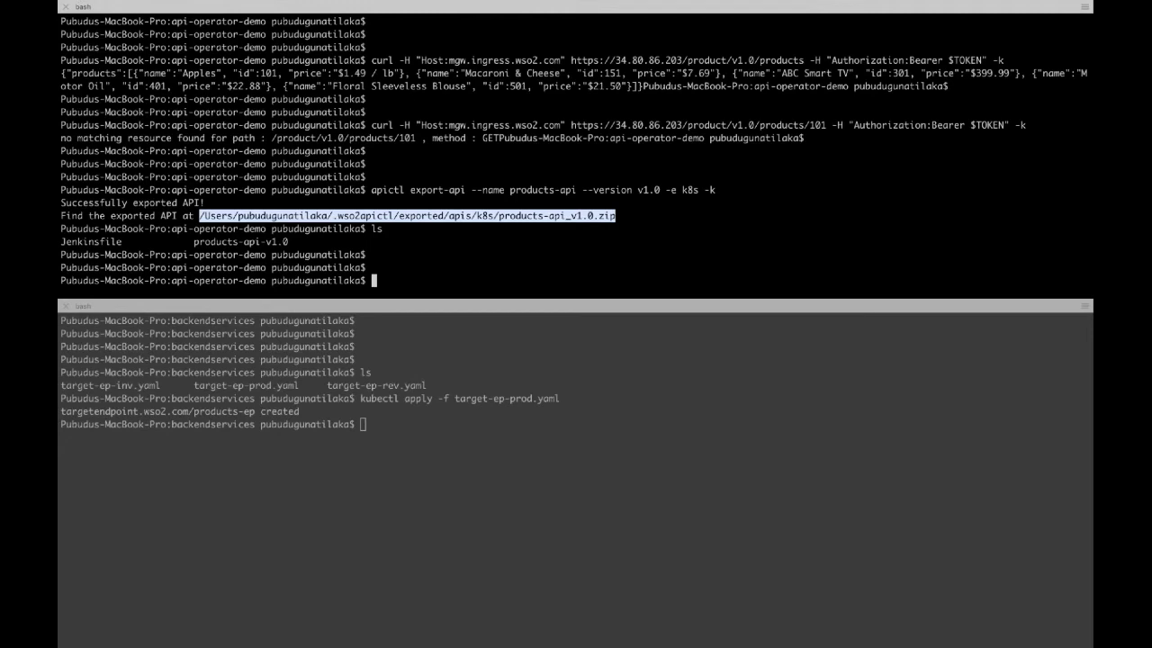
type("unzip")
key("super+v")
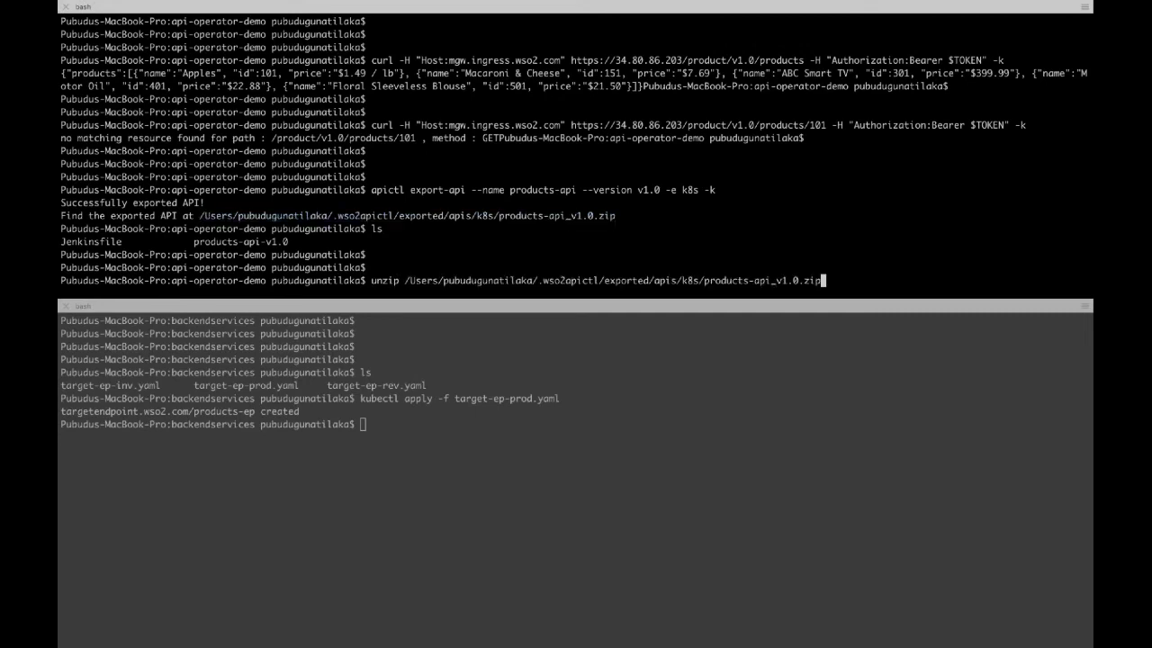
key("Return")
type("A]ll, [N]one, [r]ename: A")
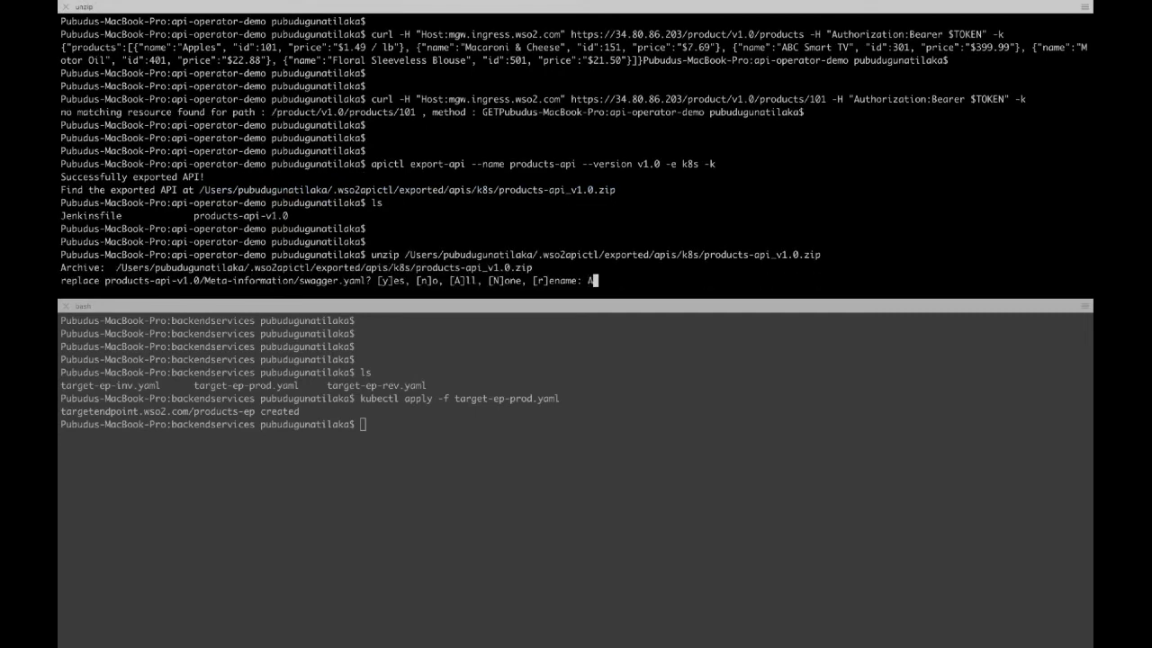
key("Return")
key("Return")
key("Return")
type("gs")
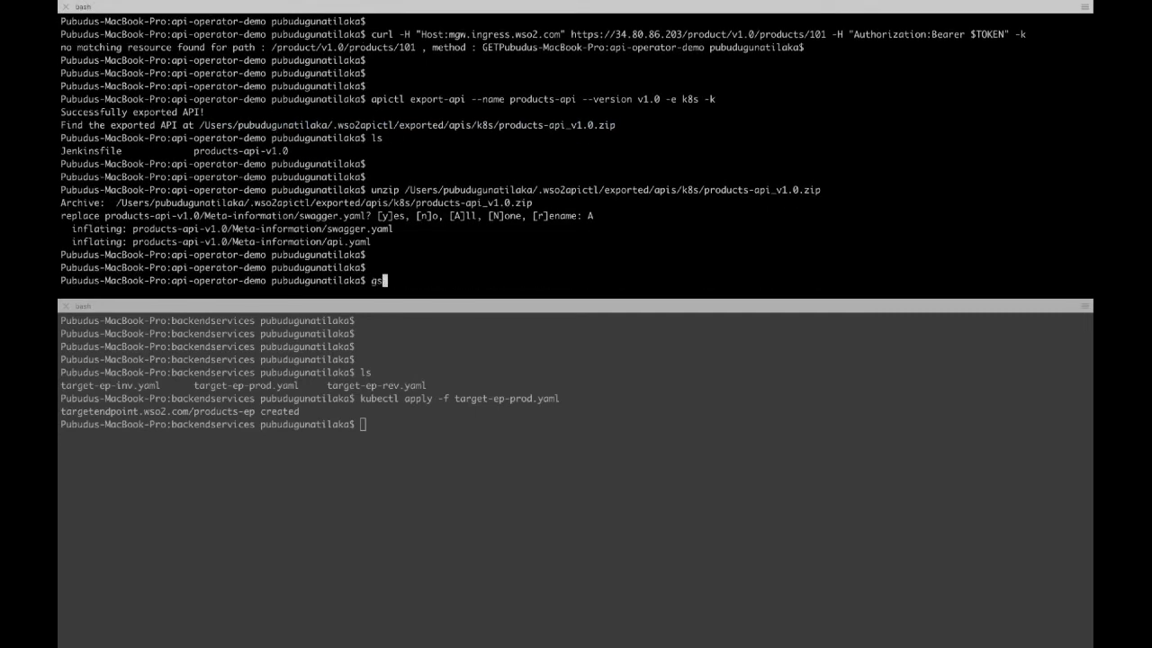
key("Return")
key("Return")
key("Return")
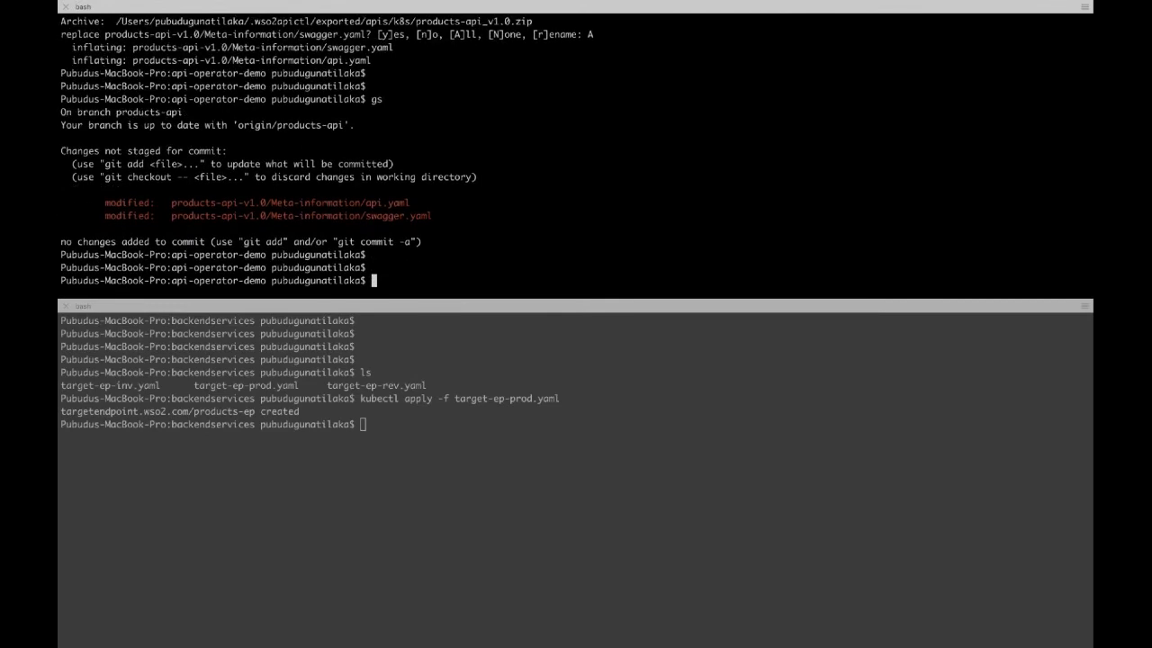
Step: Commit all changes as "Updating product api" and push to origin products-api
type("git commit -a -m \"Updating prod")
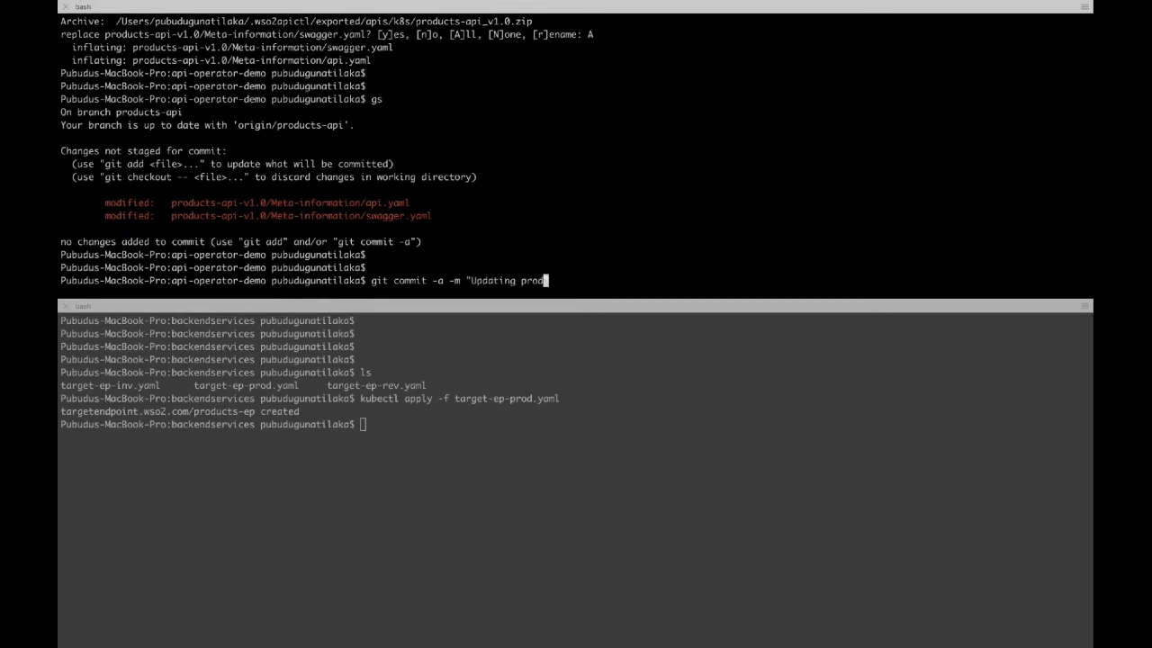
type("uct api\"")
key("Return")
key("Return")
key("Return")
type("git push ")
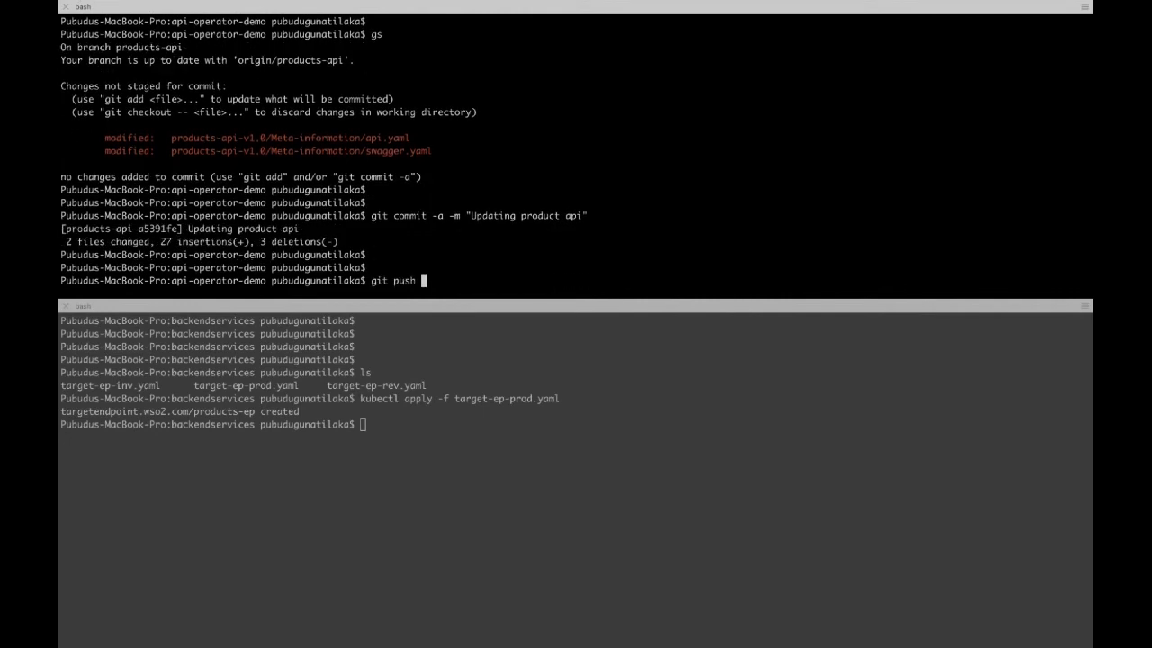
type("origin products-api")
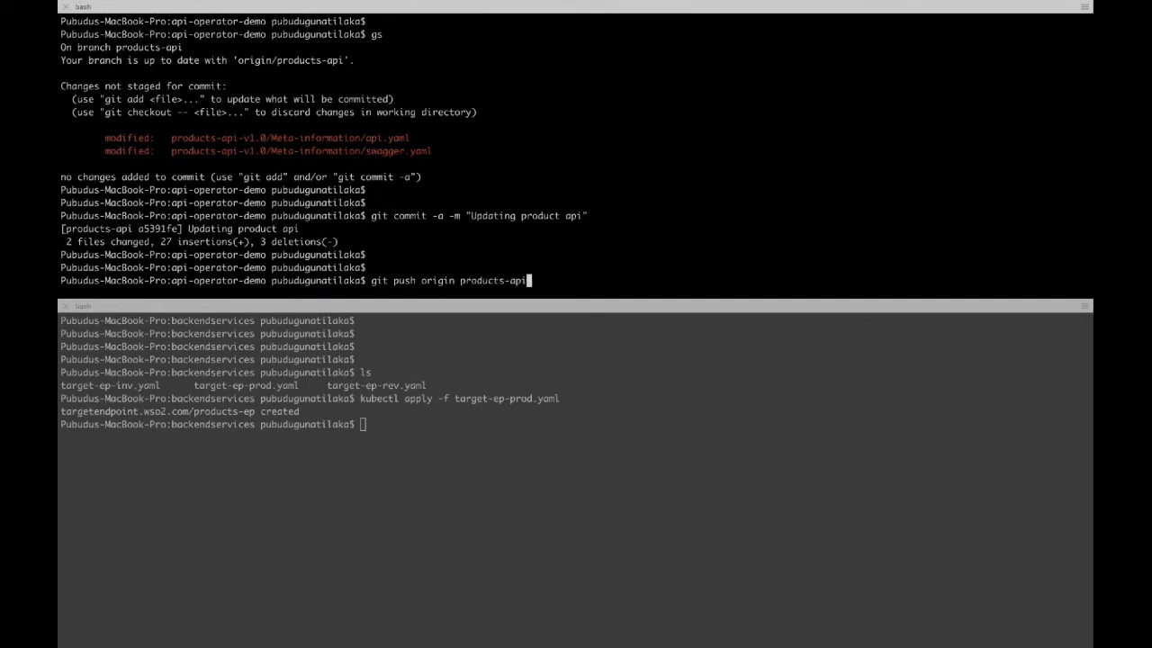
key("Return")
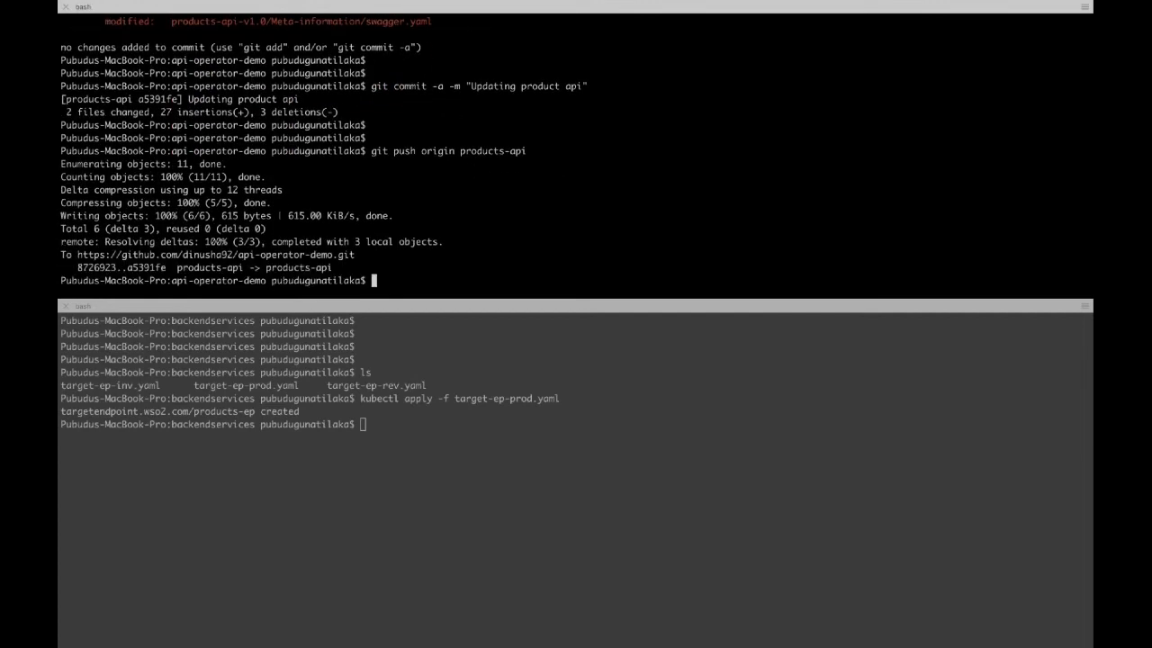
key("ctrl+Right")
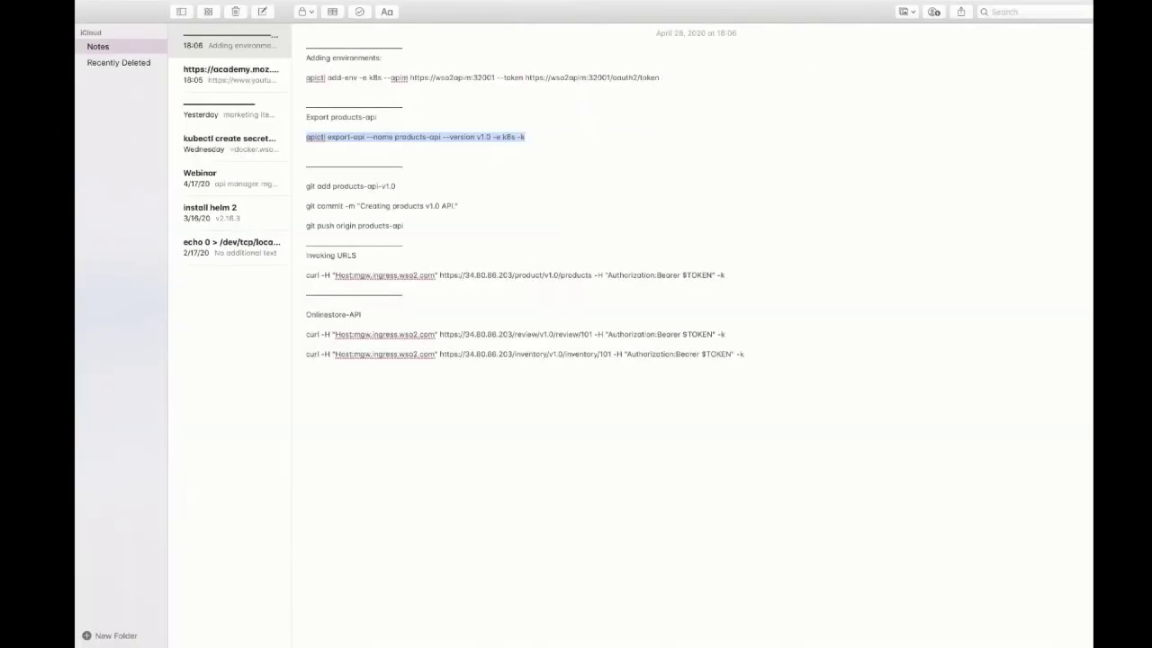
key("ctrl+Right")
key("ctrl+Right")
key("ctrl+Right")
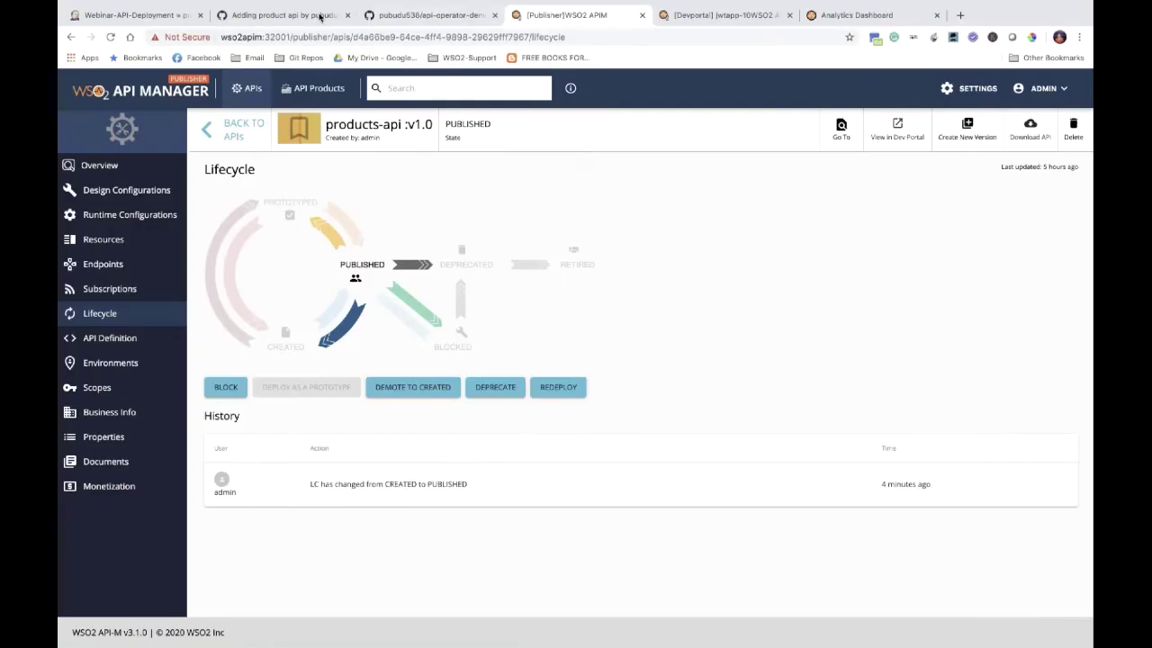
Step: Create pull request "Updating product api" from the fork's products-api branch
left_click(320, 17)
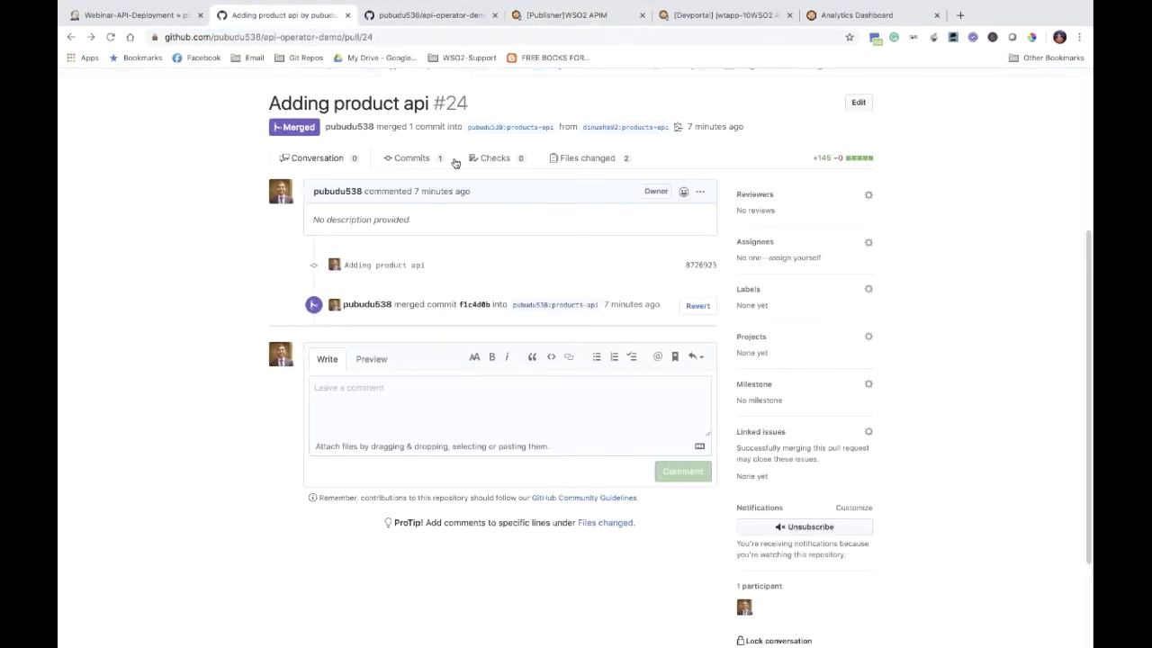
left_click(599, 128)
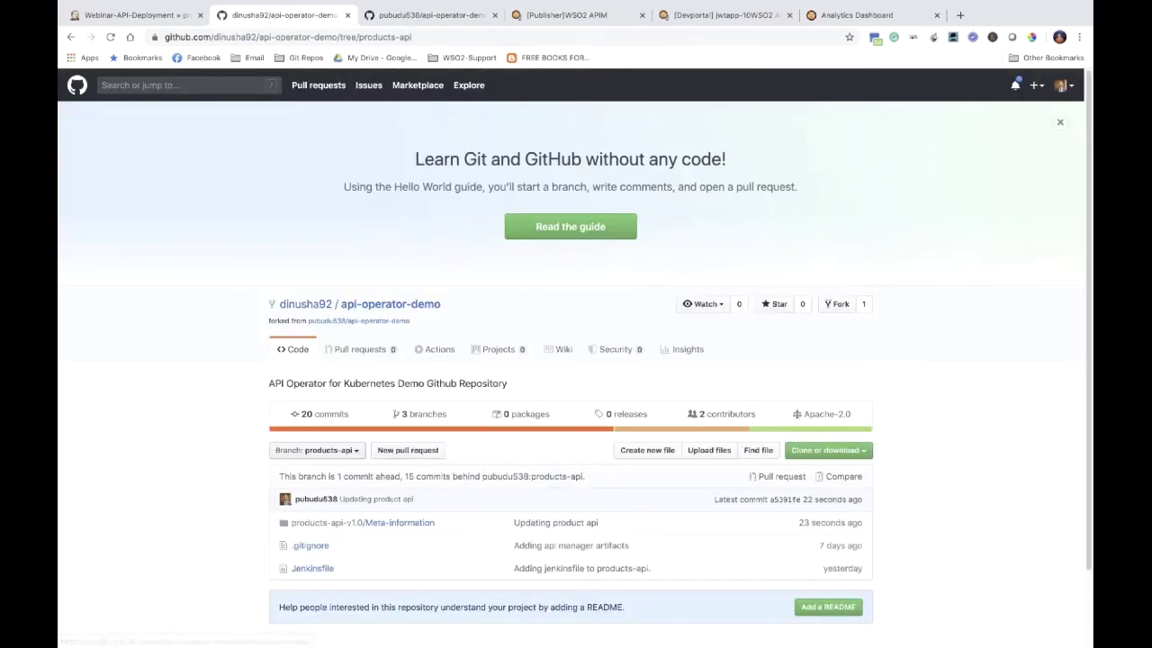
left_click(400, 453)
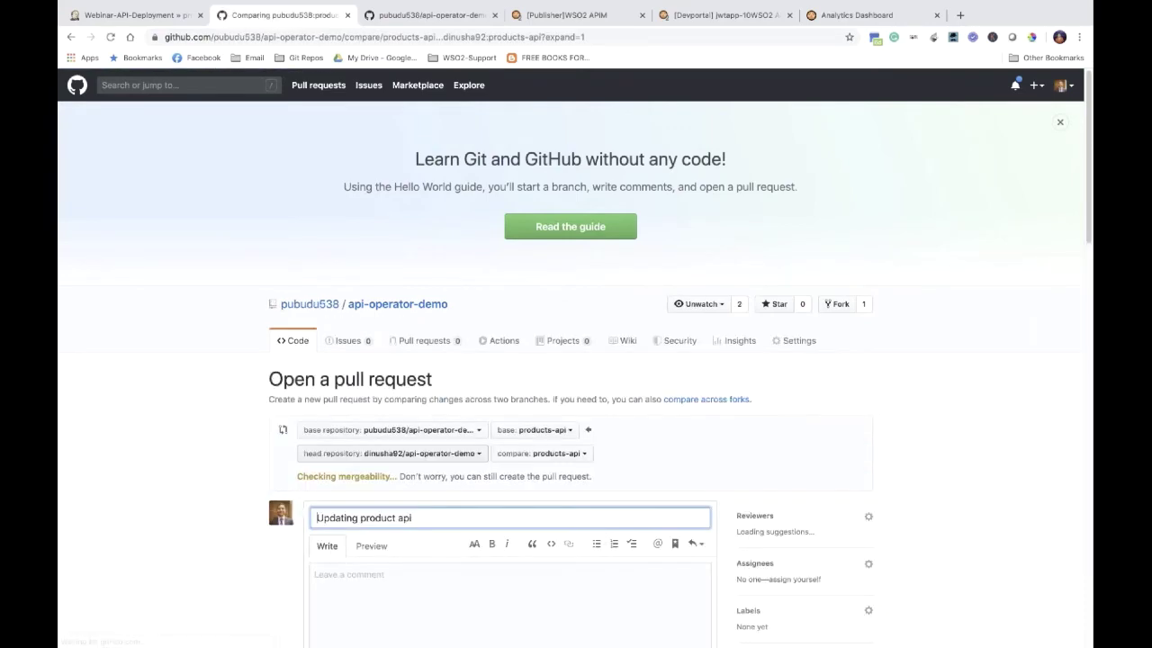
scroll(262, 537, "down", 5)
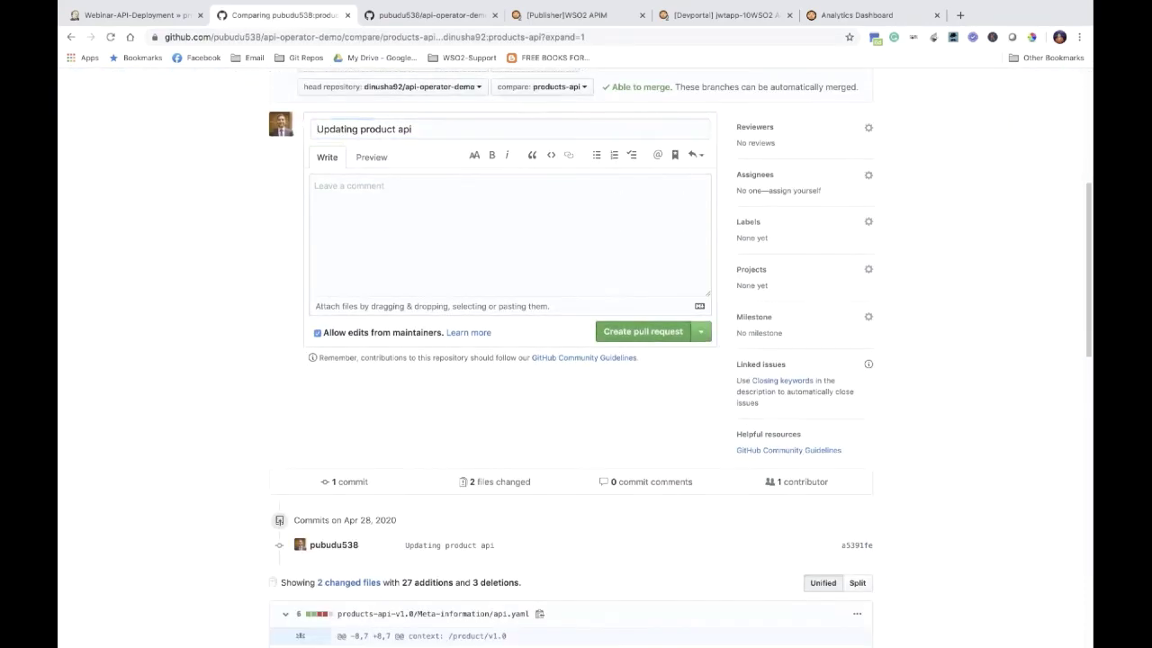
key("Return")
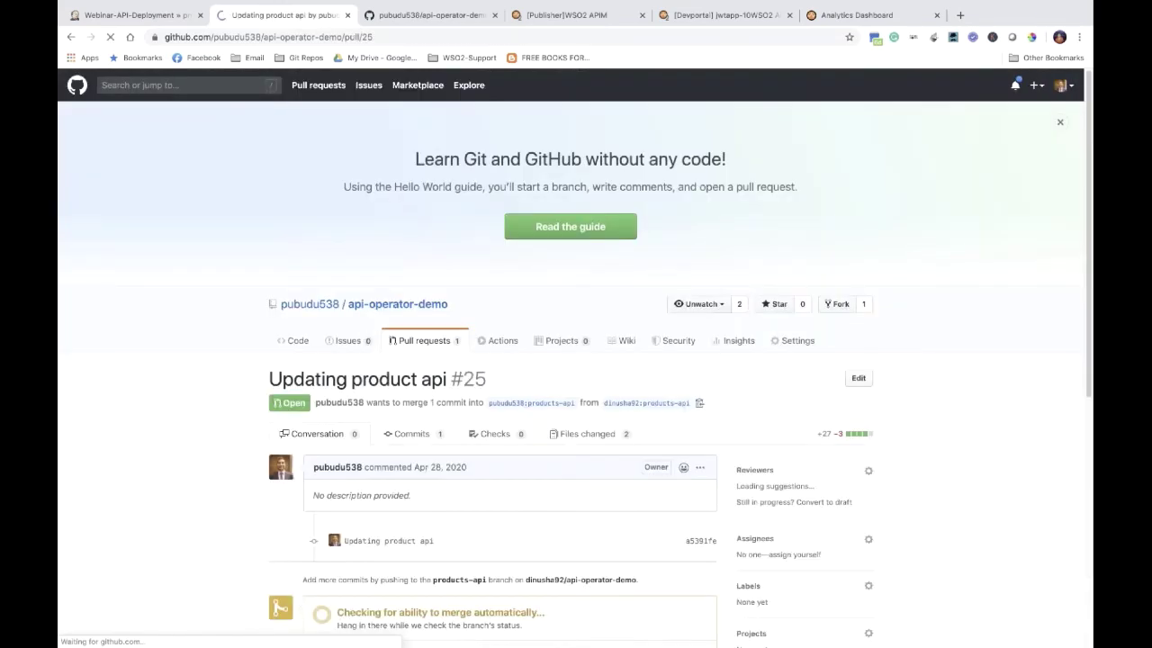
Step: Merge pull request #25 into the upstream products-api branch
scroll(364, 340, "down", 3)
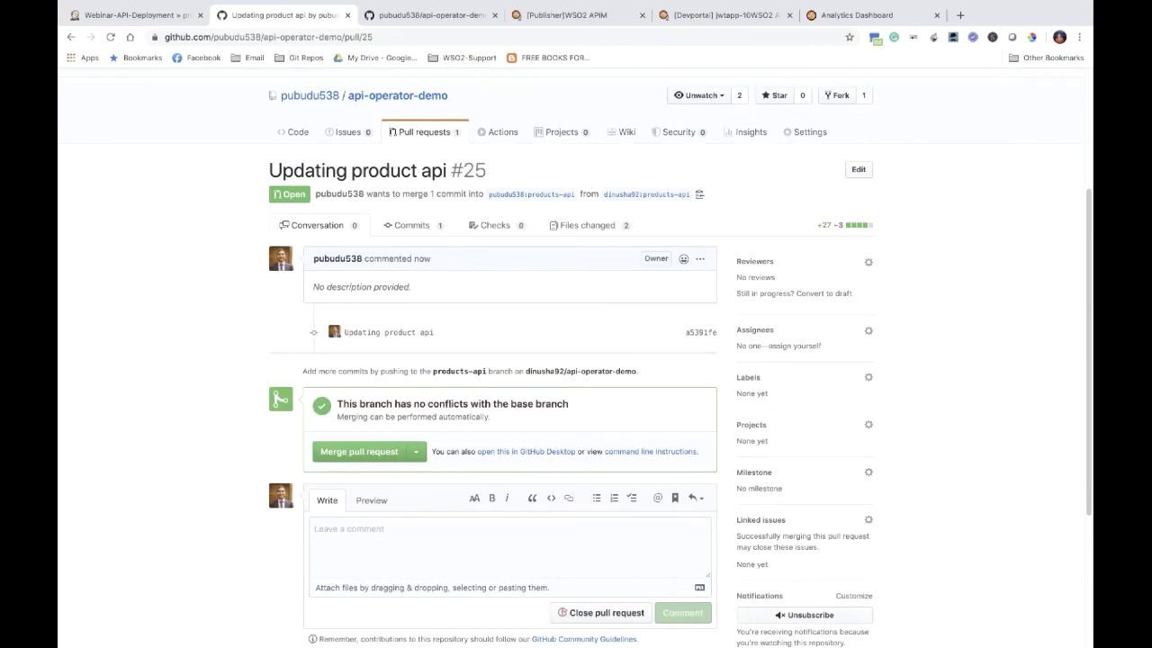
left_click(349, 453)
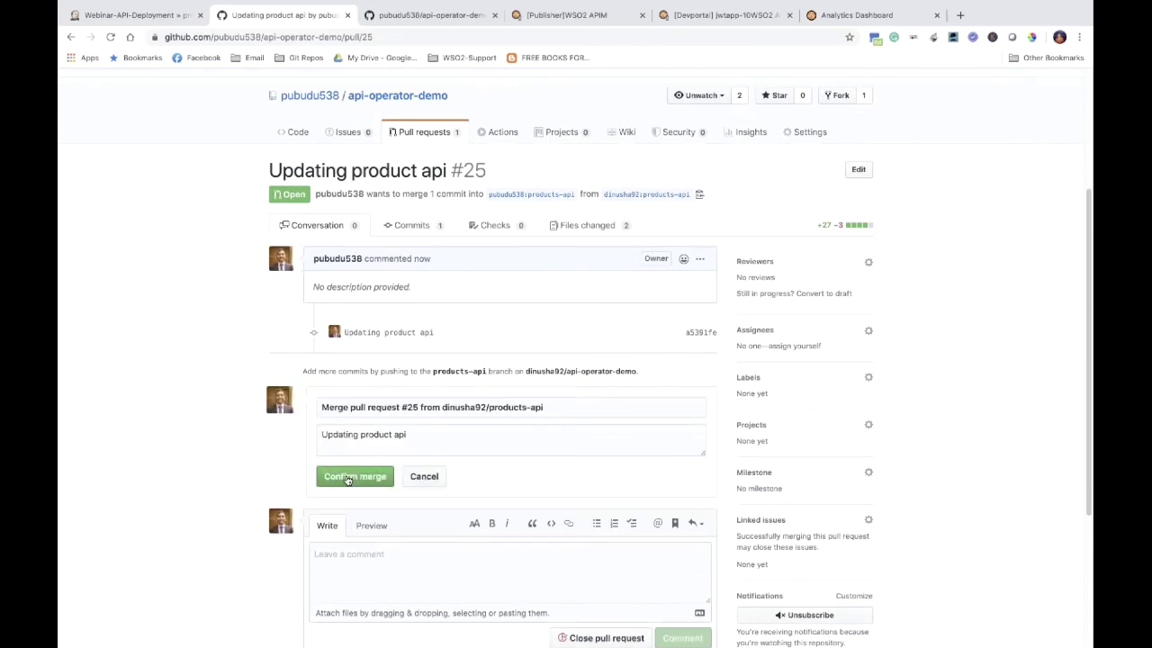
left_click(348, 480)
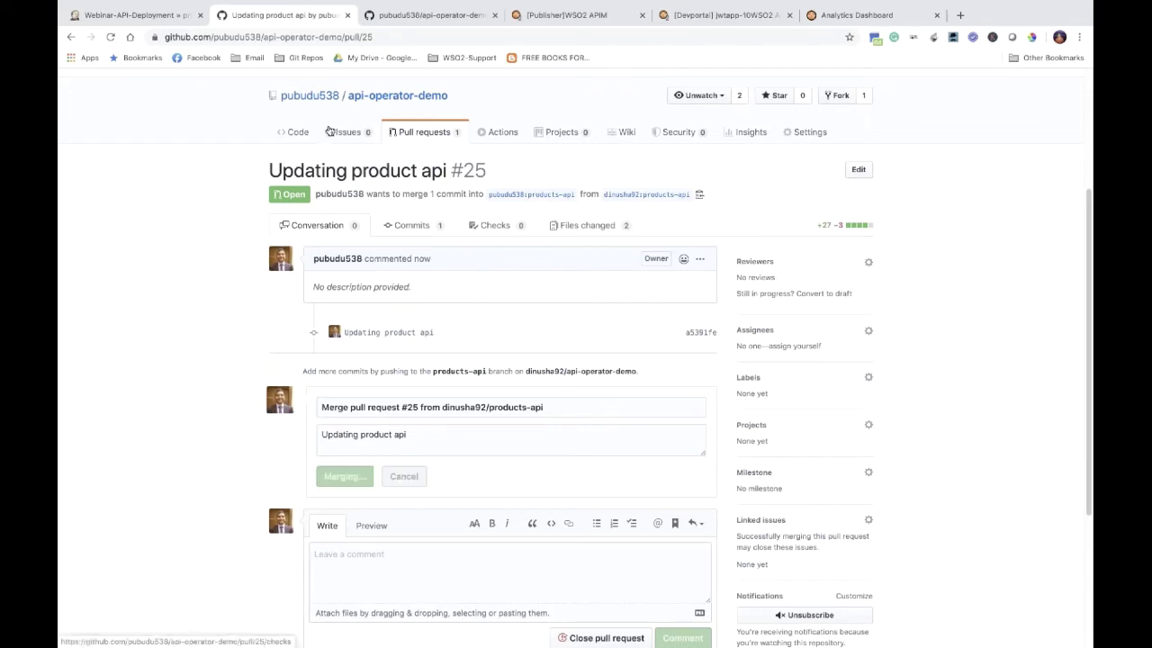